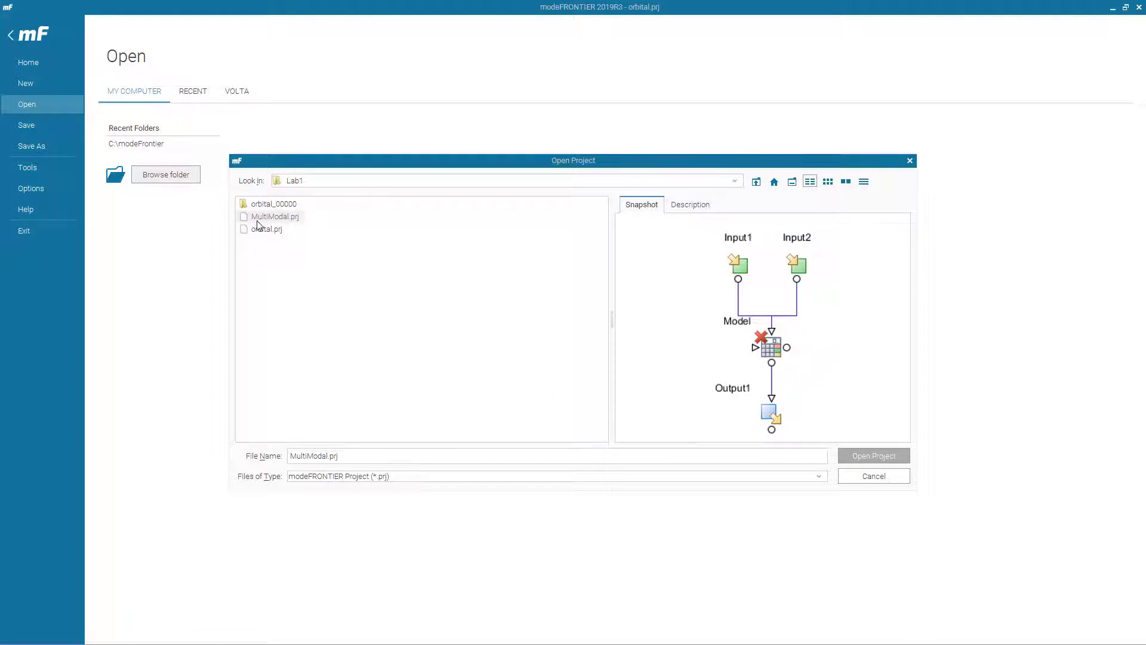
- Open the MultiModal.prj project and move its whole workflow to the middle of the canvas
click(864, 457)
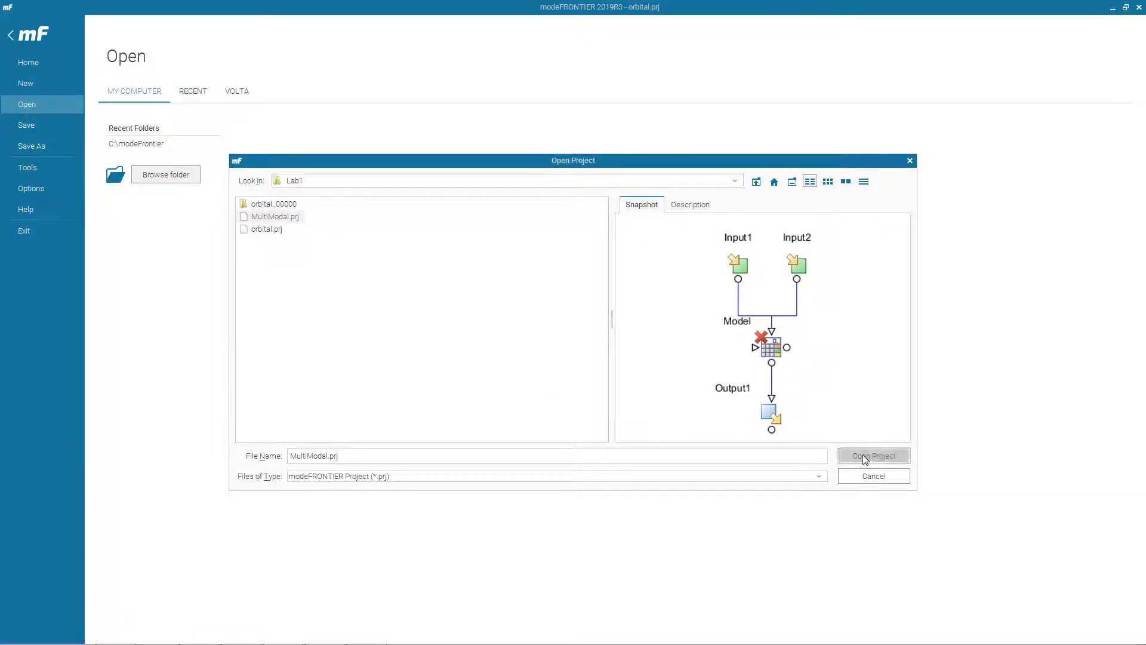
click(562, 352)
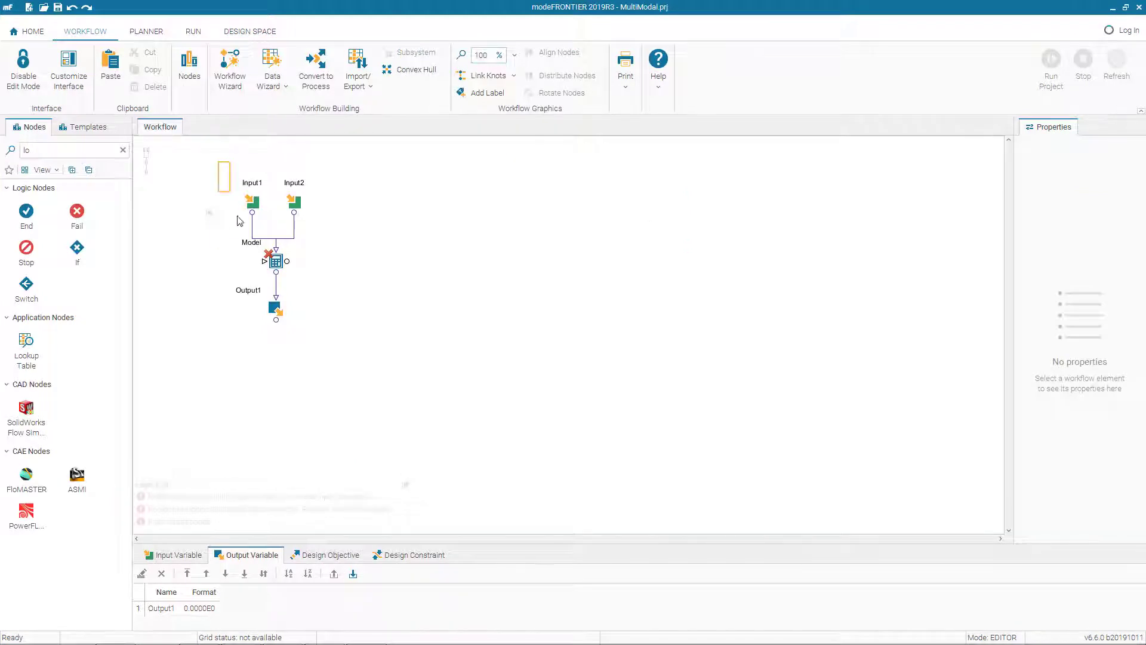
drag(324, 348, 332, 353)
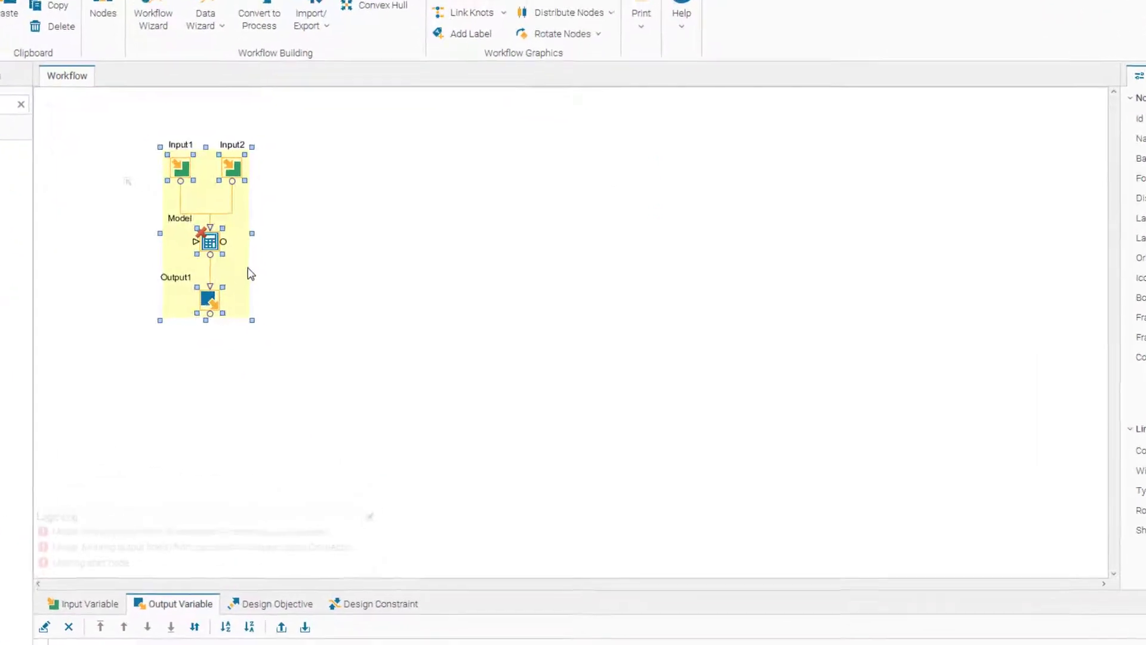
click(723, 323)
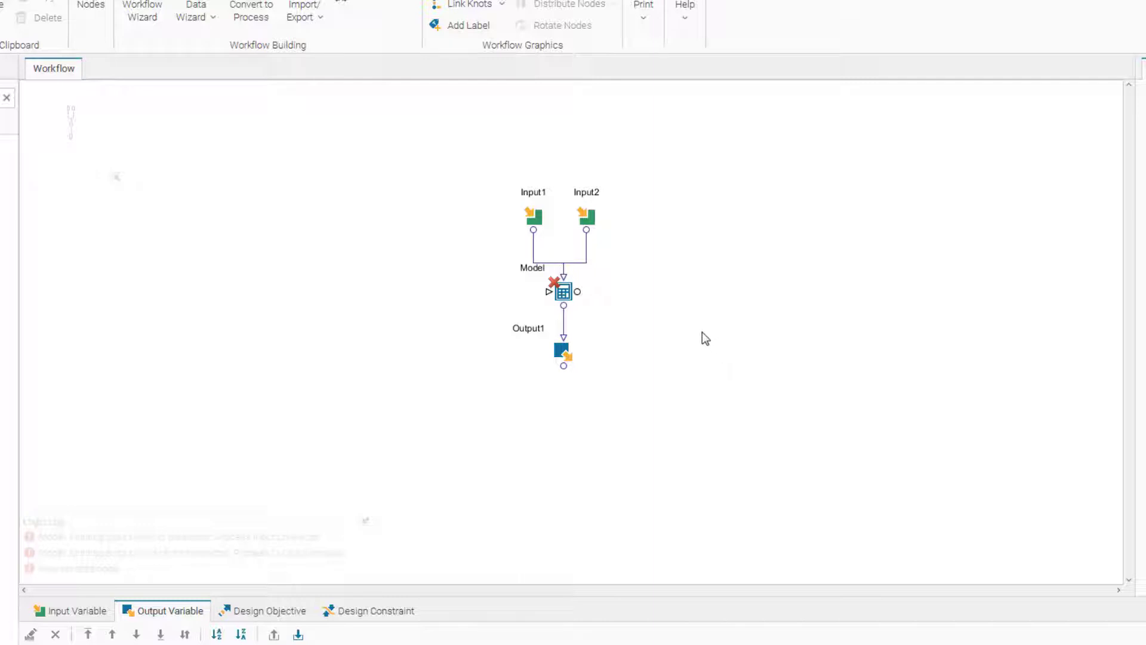
- Set the Input2 variable's lower bound to -3.14 and its upper bound to 3.14
double_click(587, 214)
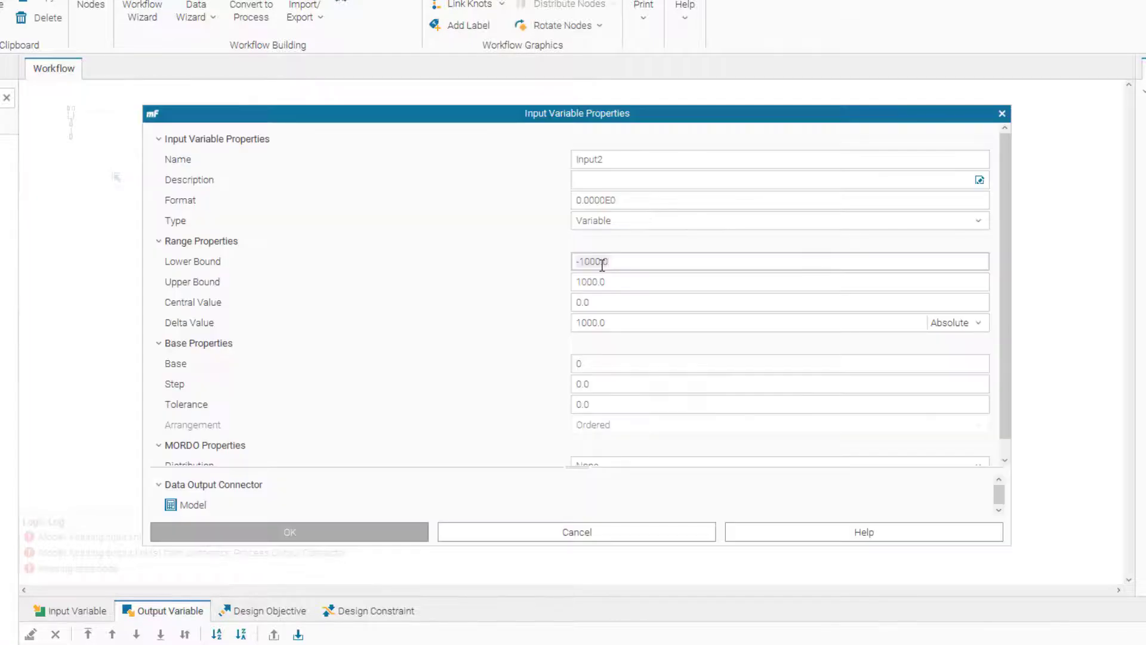
text(-3.14)
click(591, 282)
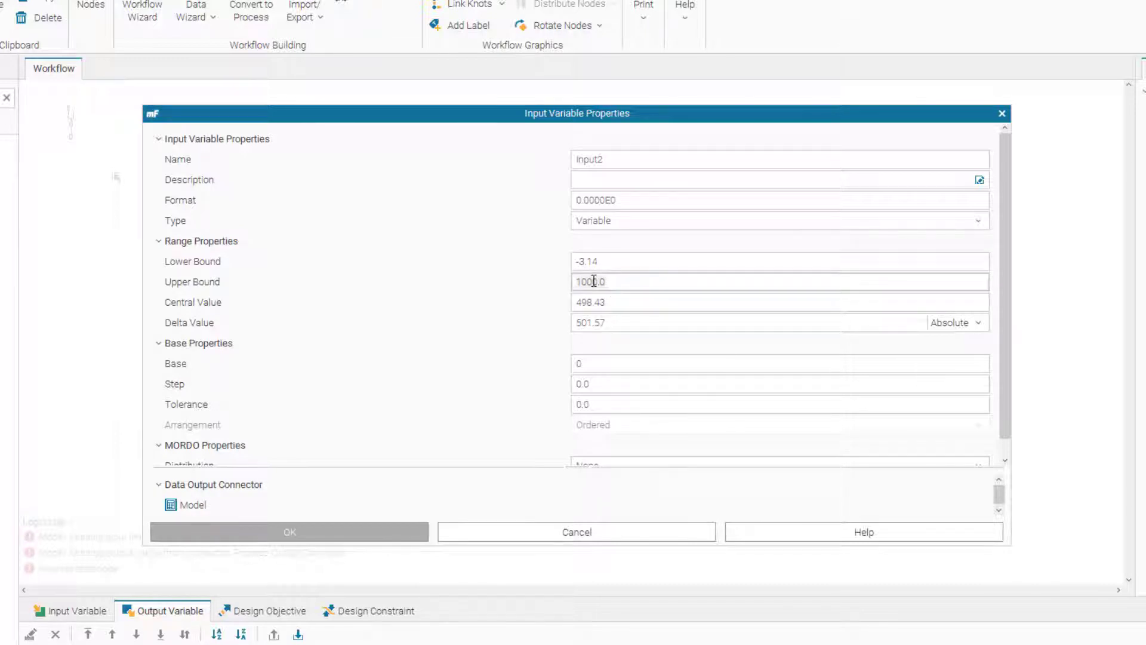
key(ctrl+a)
text(3)
click(335, 529)
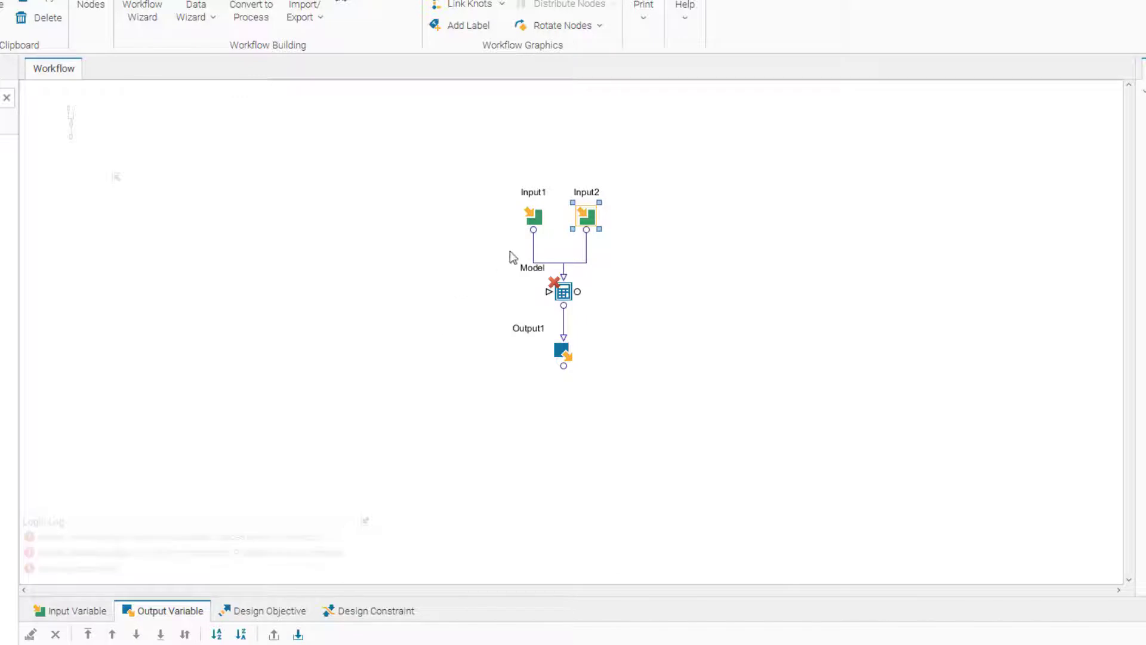
- Set the Input1 variable's lower bound to -3.14 and its upper bound to 3.14
double_click(538, 215)
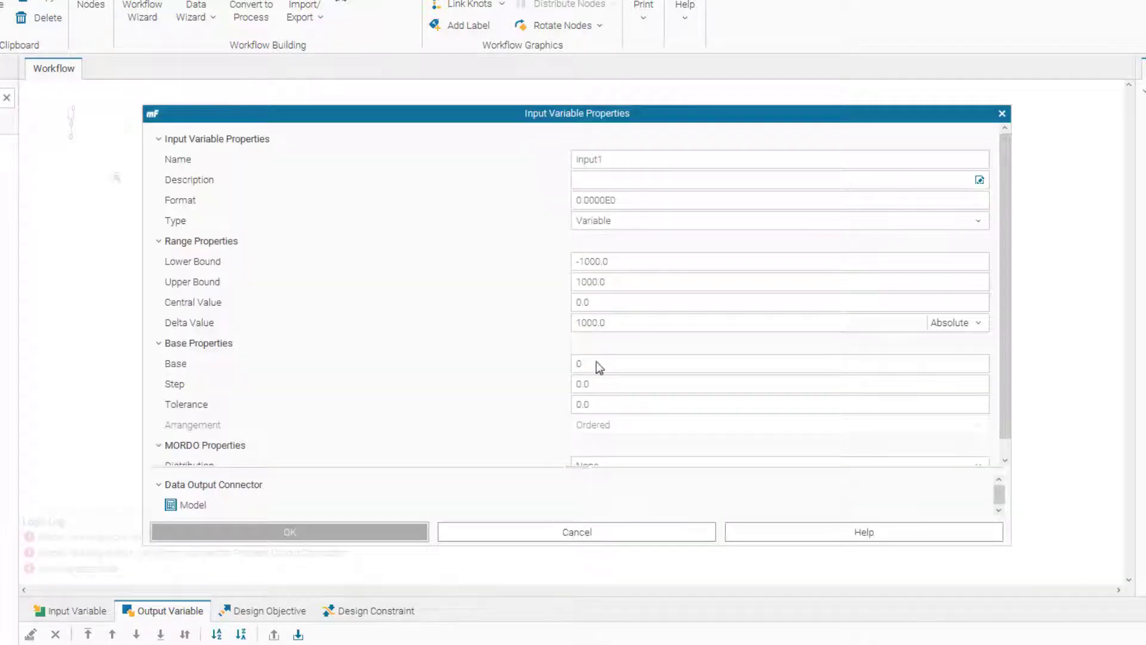
click(627, 261)
key(ctrl+a)
text(-3.14)
key(Tab)
text(3.14)
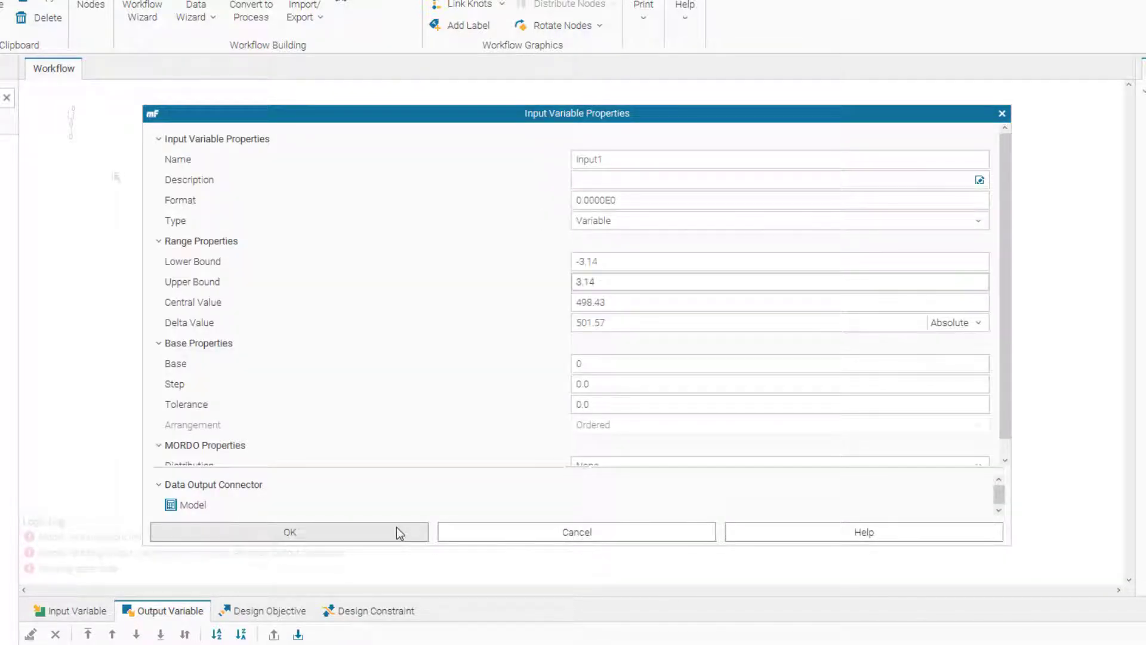
click(396, 531)
- Add an Objective node below Output1 and link Output1 to it
click(561, 353)
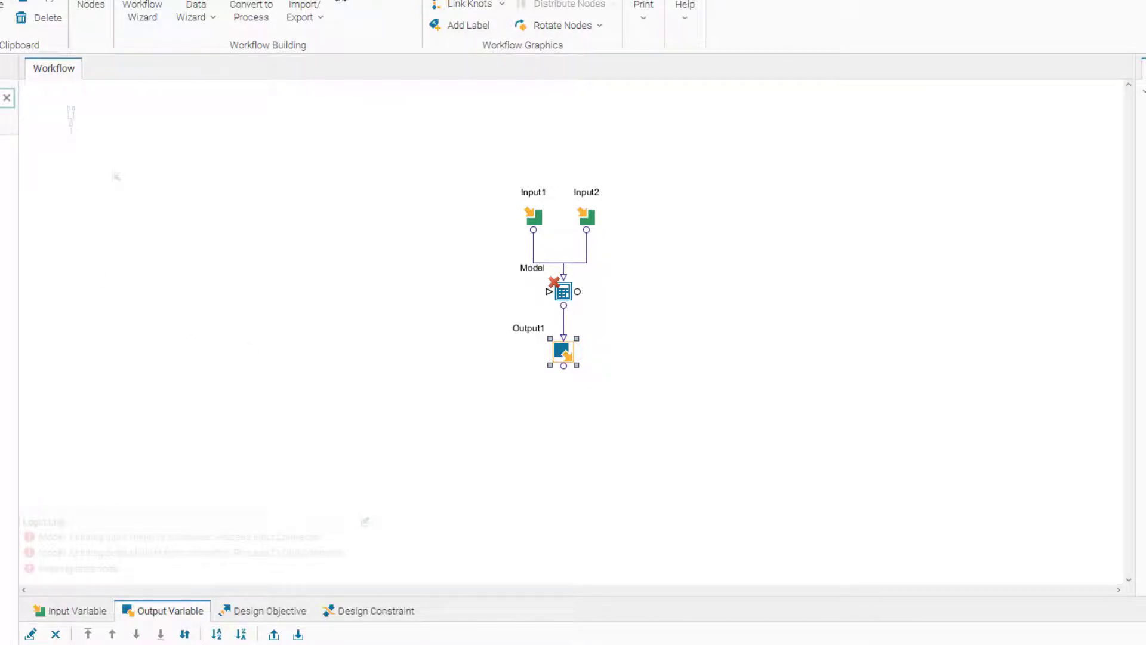
text(ob)
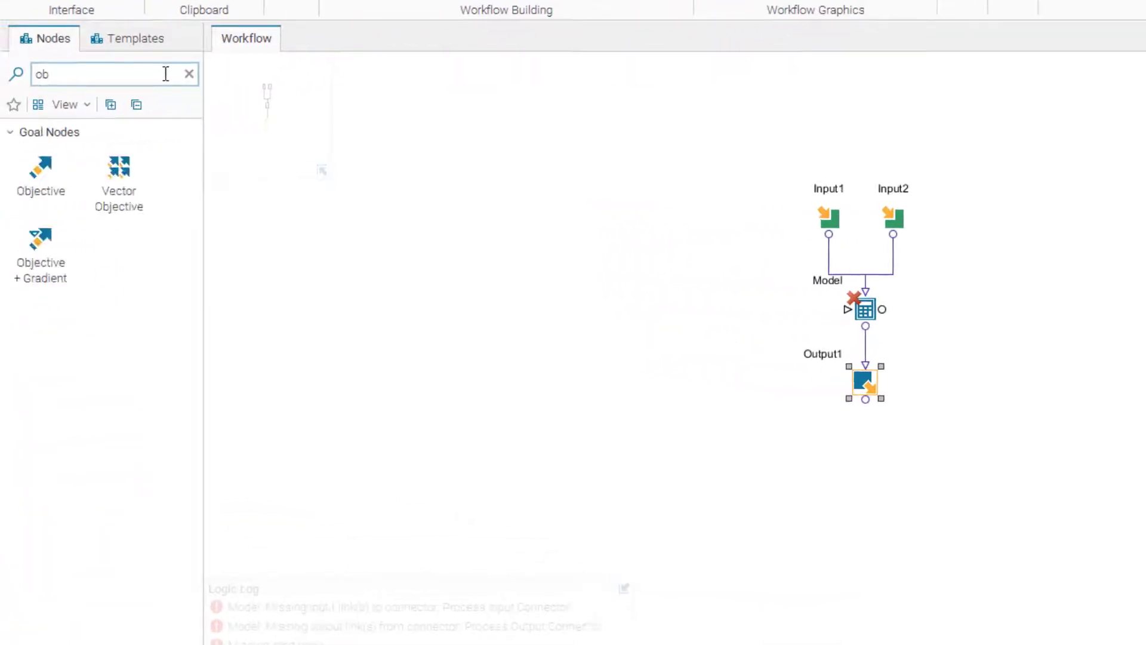
drag(36, 172, 868, 505)
drag(864, 401, 874, 489)
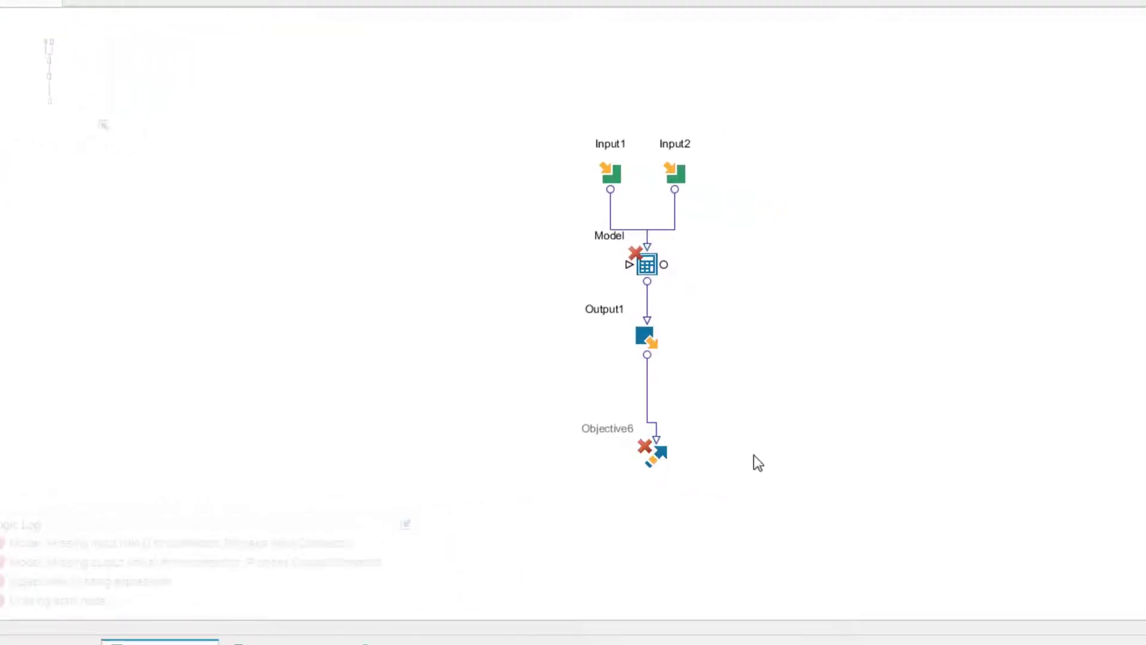
- Configure the new objective node with type Maximize for the Output1 expression
double_click(647, 461)
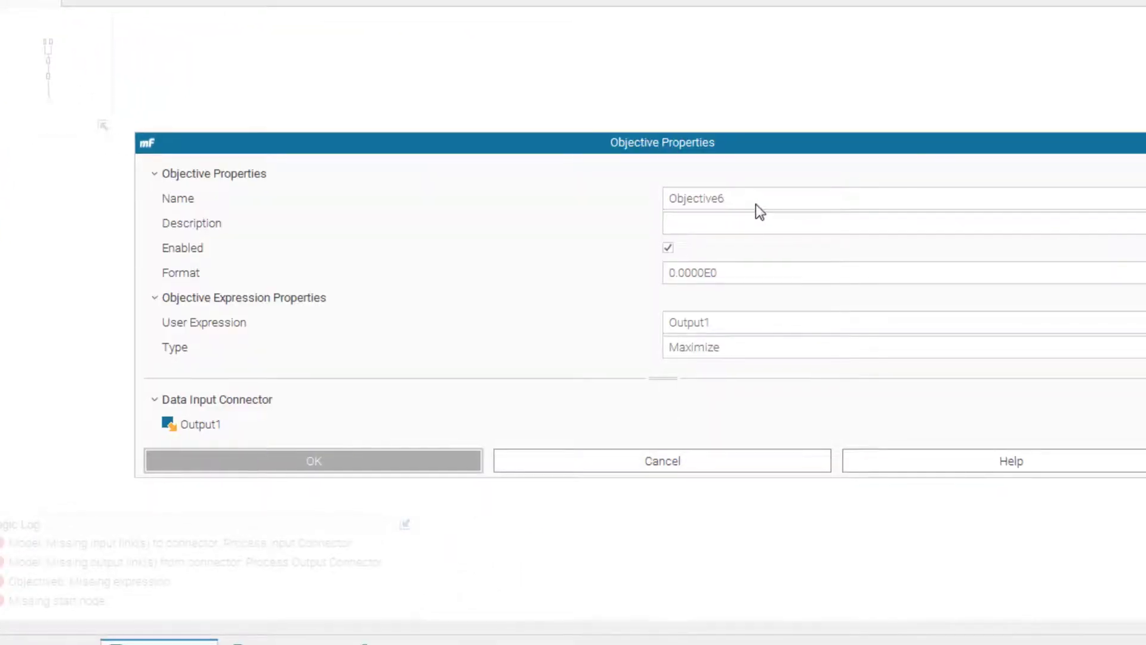
click(743, 348)
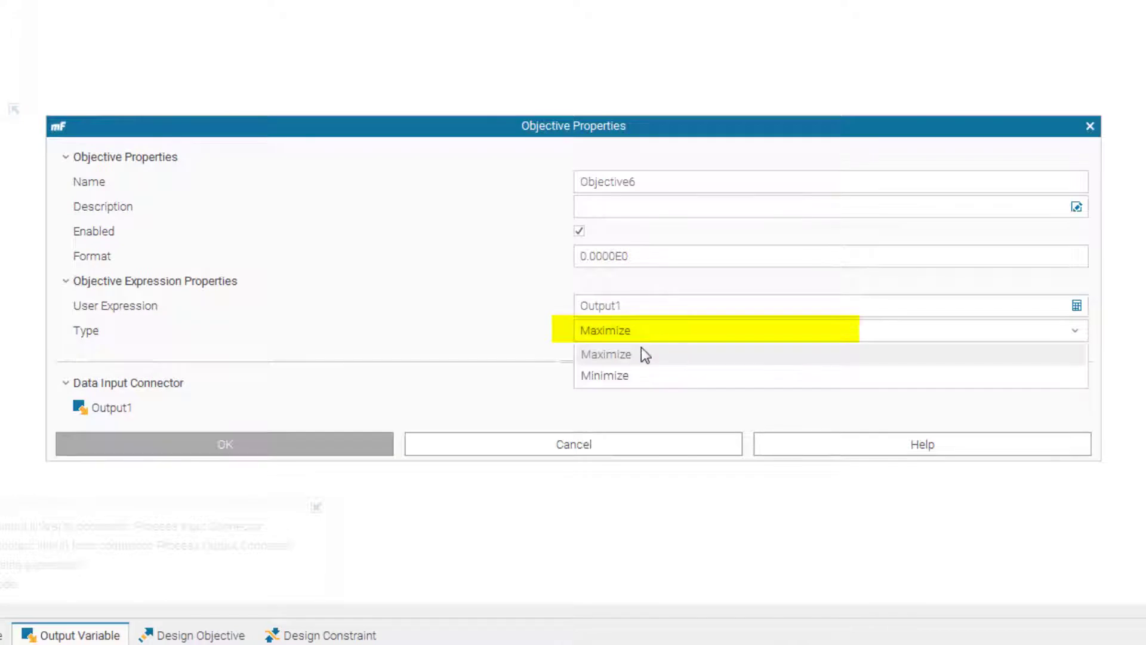
click(642, 349)
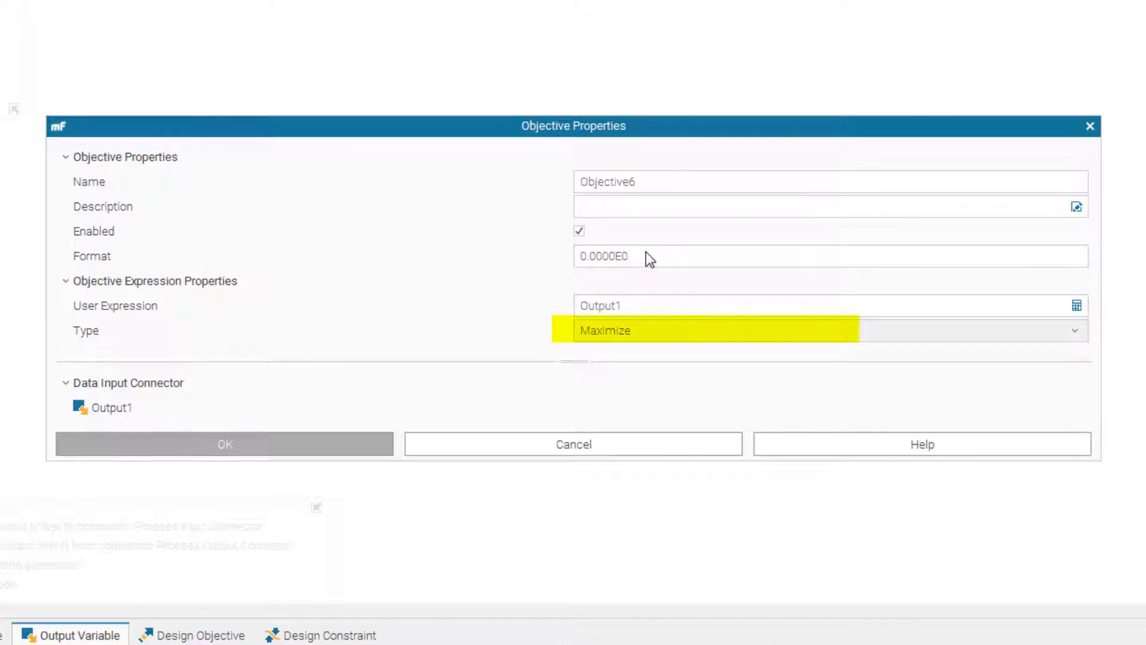
click(274, 444)
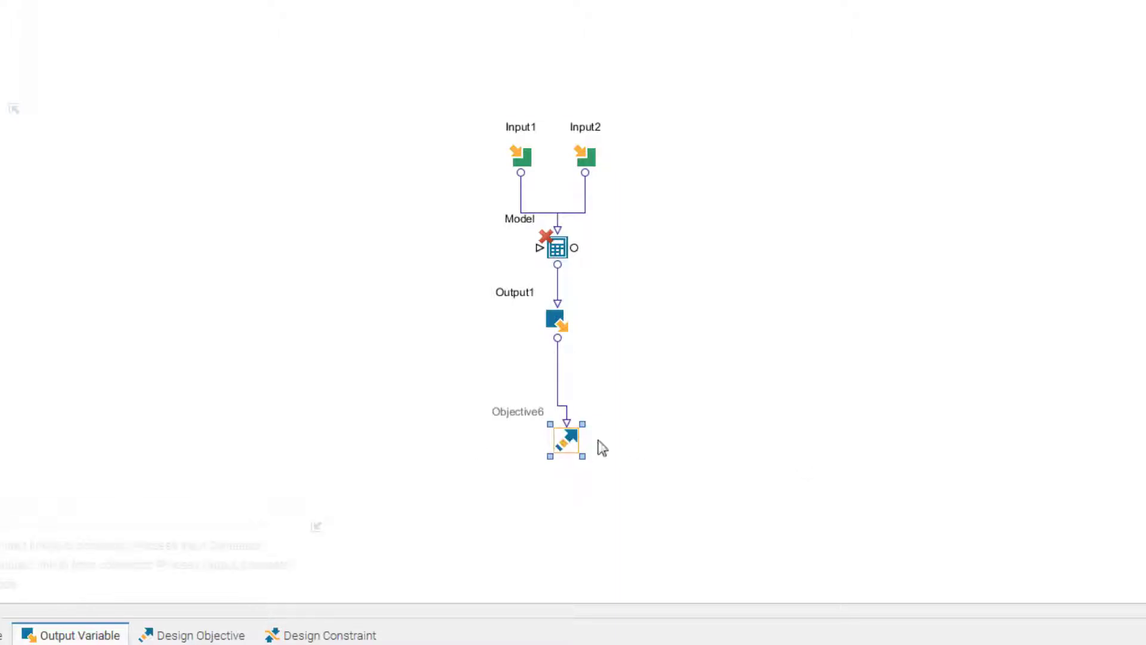
click(717, 431)
- Move the Output1 and Model nodes slightly down to even out the spacing of the workflow
drag(557, 320, 557, 347)
click(561, 266)
drag(562, 266, 562, 285)
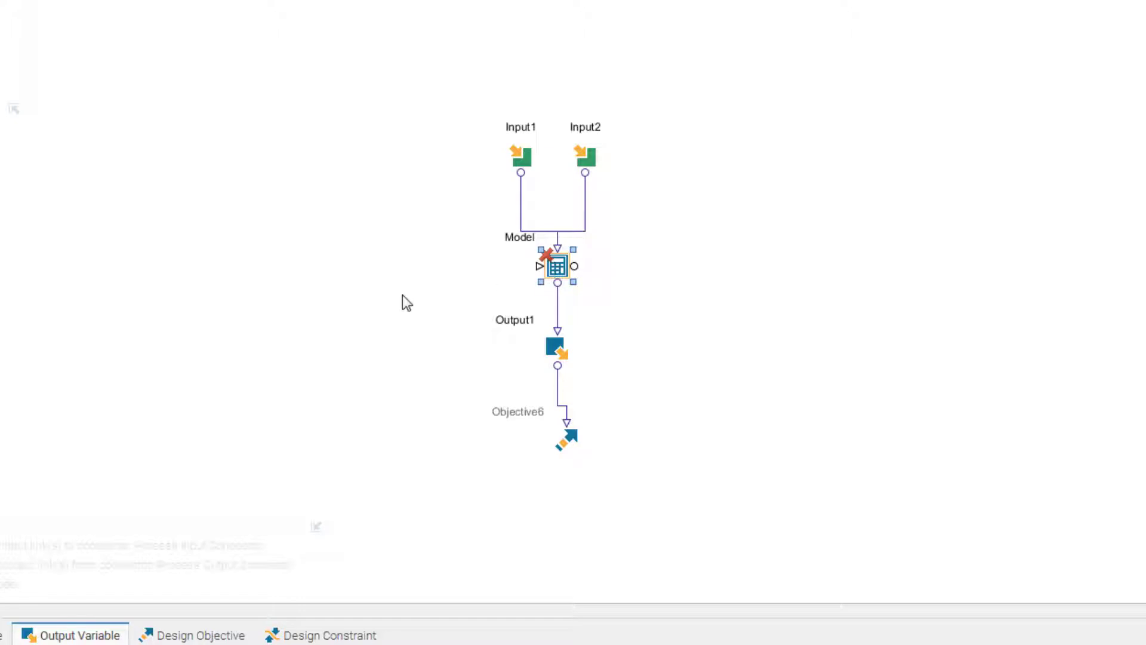
- Examine the JavaScript expression that computes Output1 in the Model calculator node
double_click(558, 266)
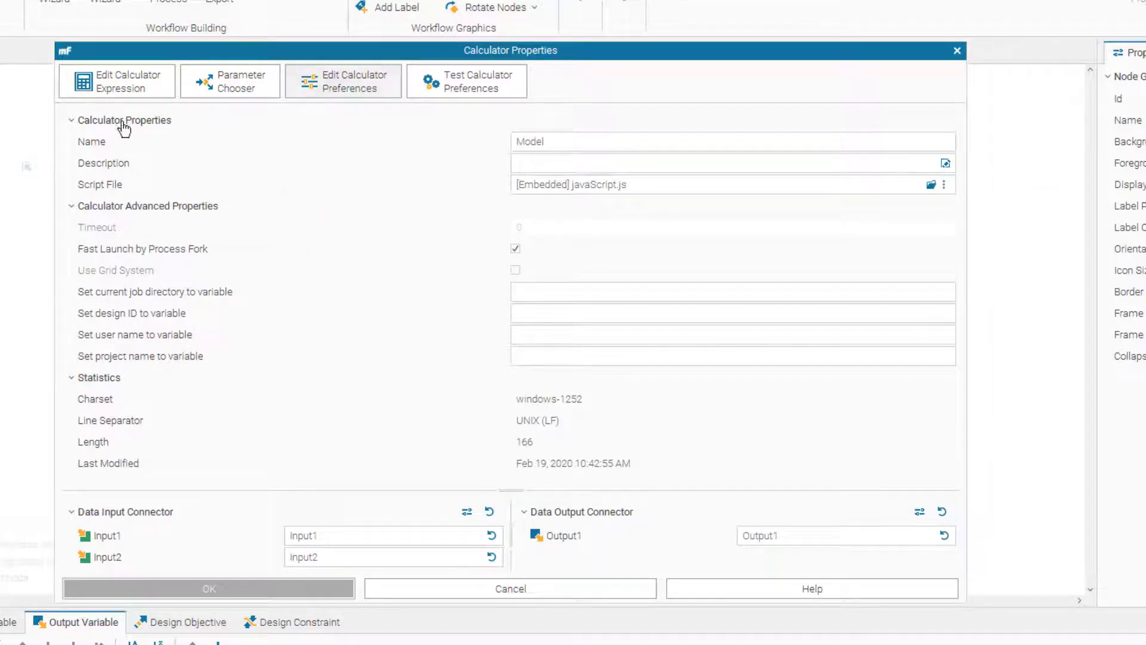
click(127, 83)
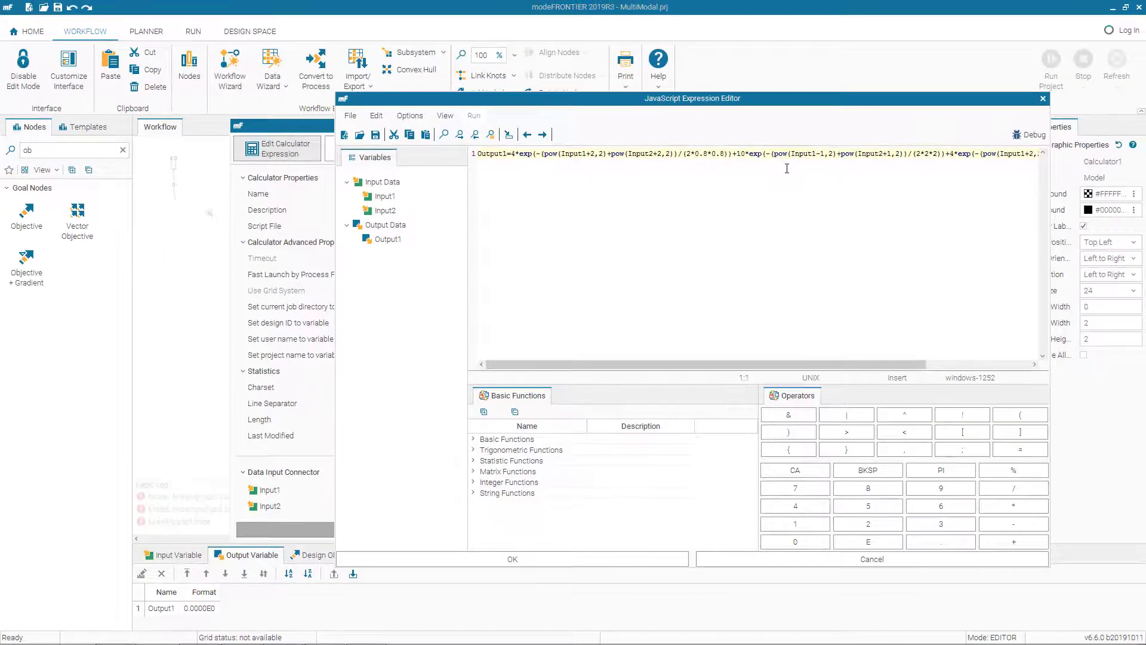
click(505, 557)
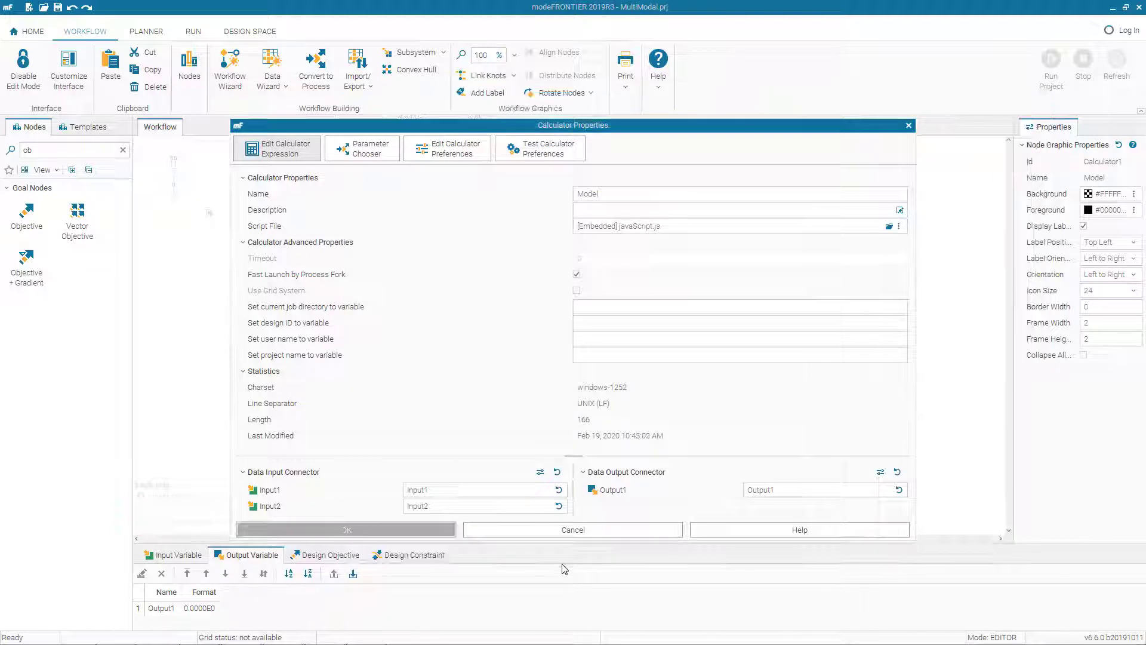
click(412, 530)
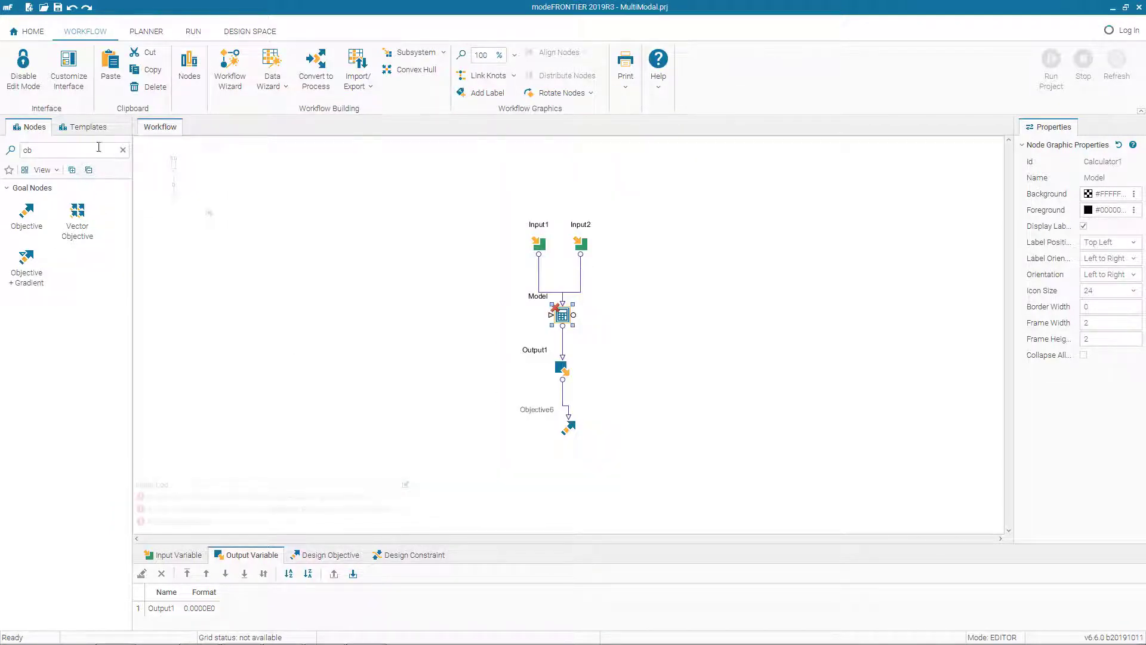
- Add a Scheduling Start node beside the Model calculator and link it to the Model's process input
double_click(98, 147)
text(sch)
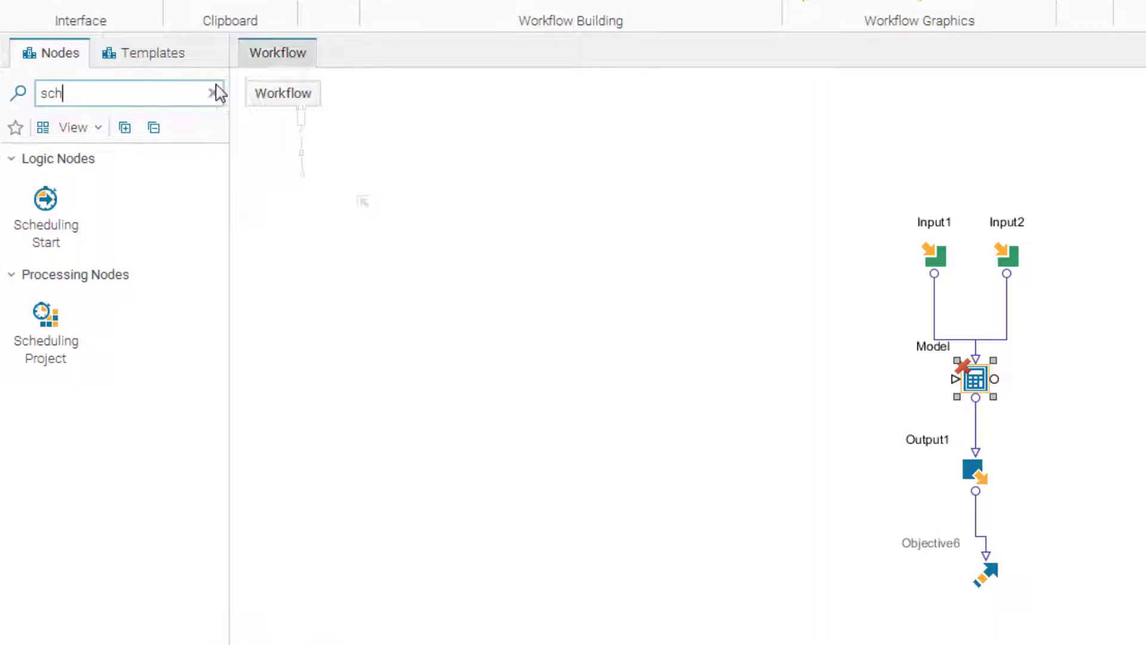
drag(56, 226, 729, 351)
drag(884, 379, 955, 378)
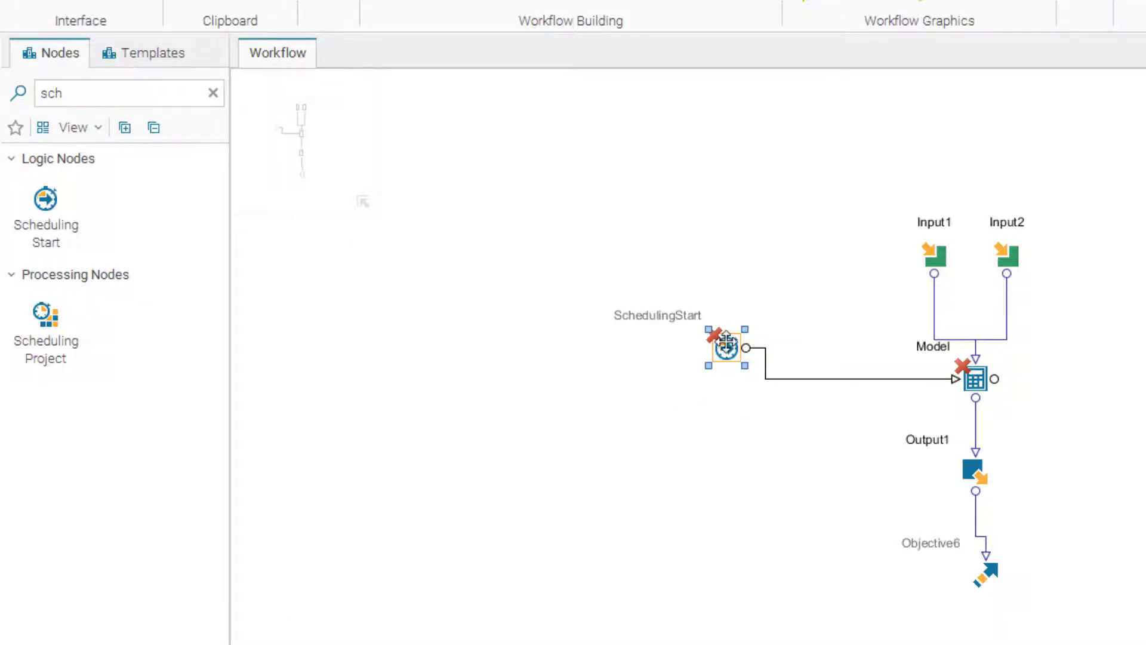
- Choose the gradient-based B-BFGS algorithm for the Scheduling Start node and set its maximum number of design evaluations to 400
double_click(726, 344)
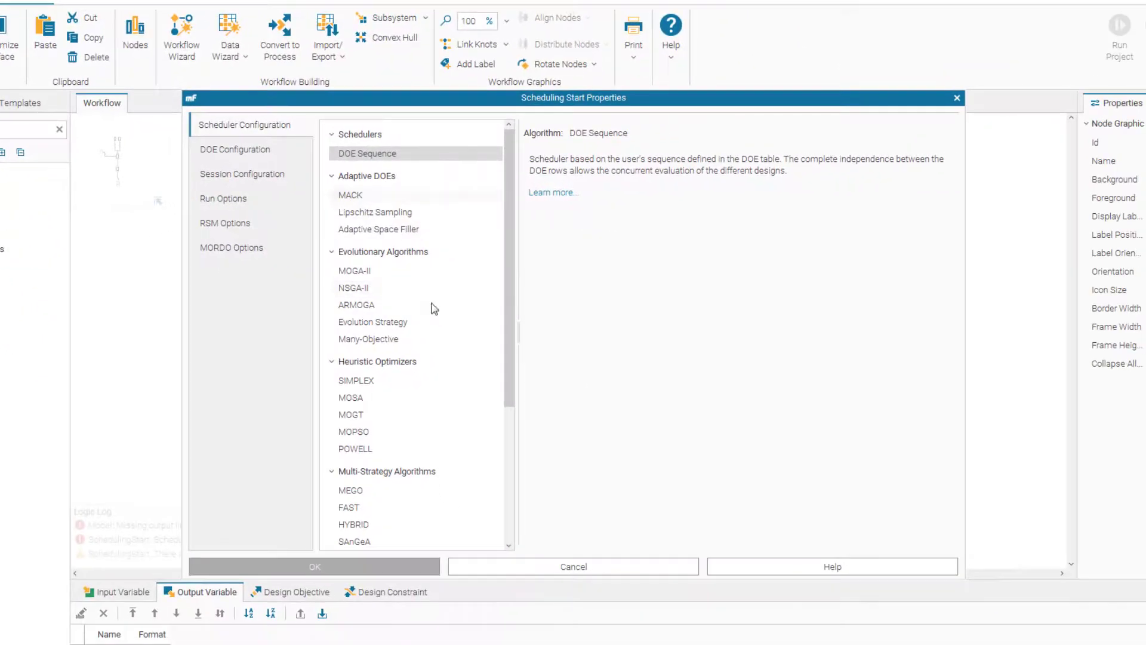
drag(507, 272, 507, 420)
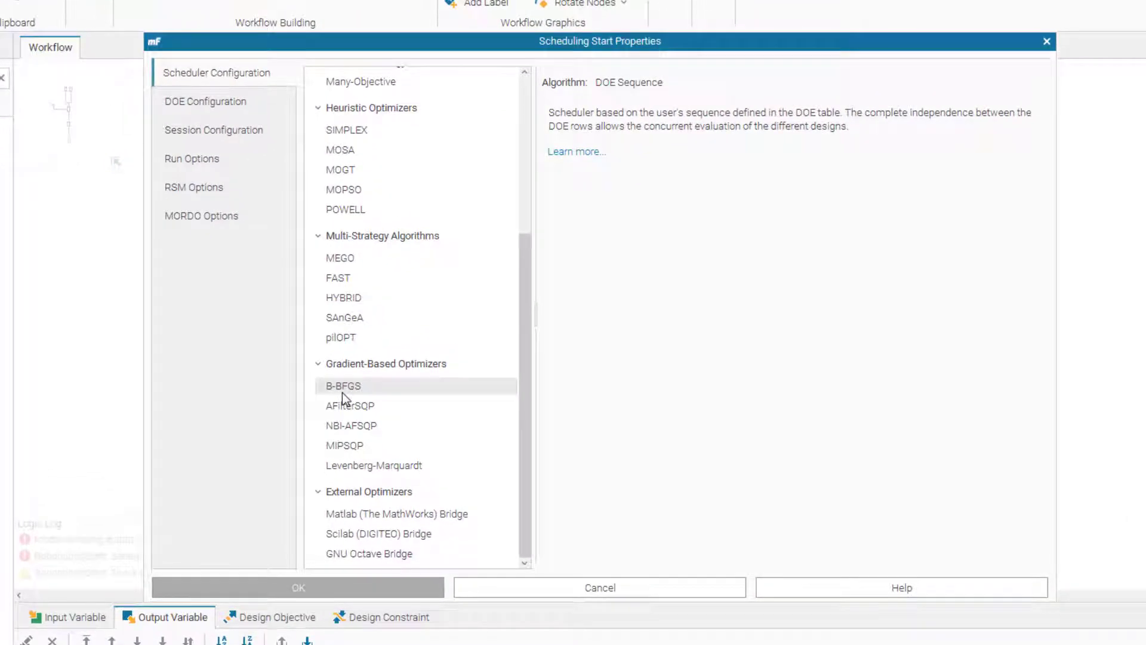
click(342, 393)
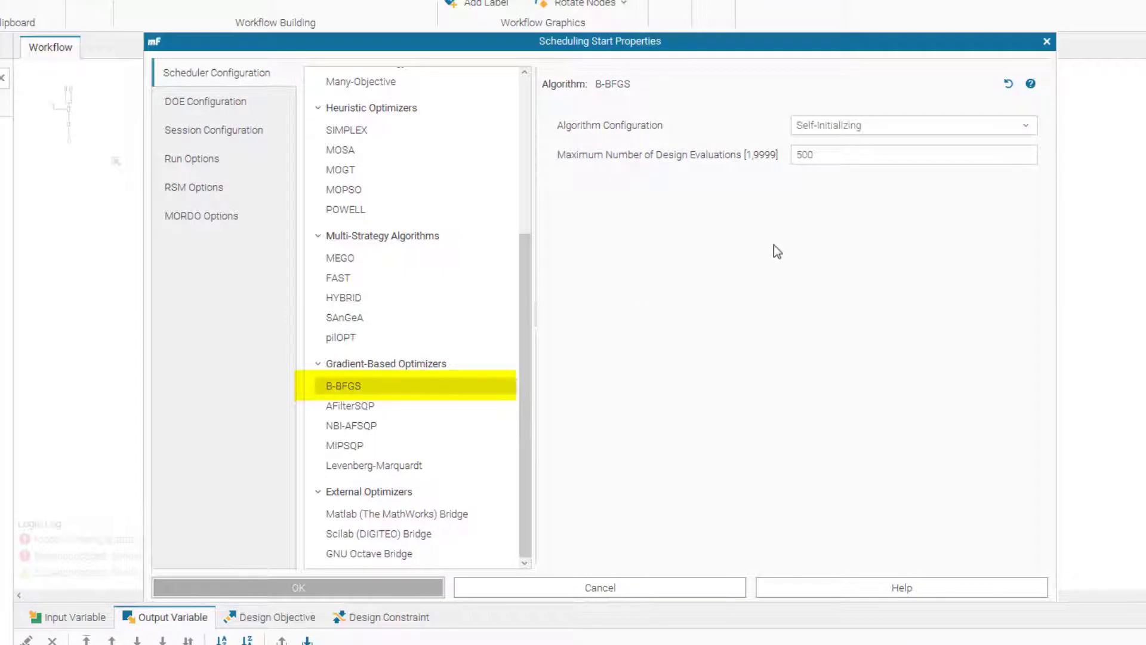
click(820, 155)
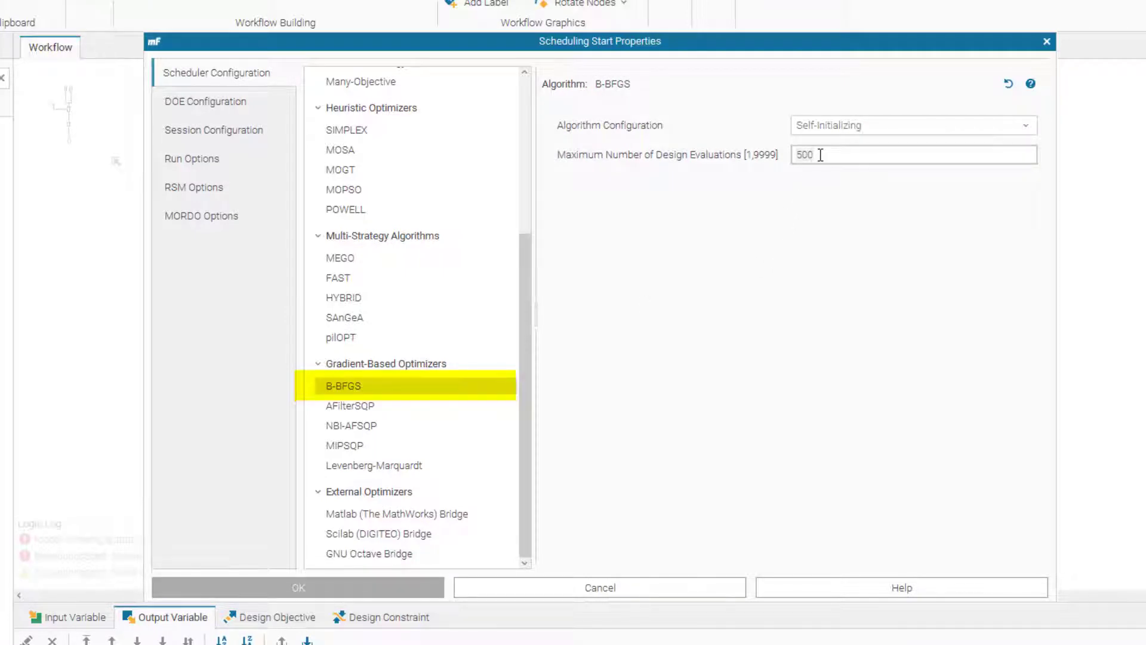
key(BackSpace)
key(BackSpace)
key(BackSpace)
text(4)
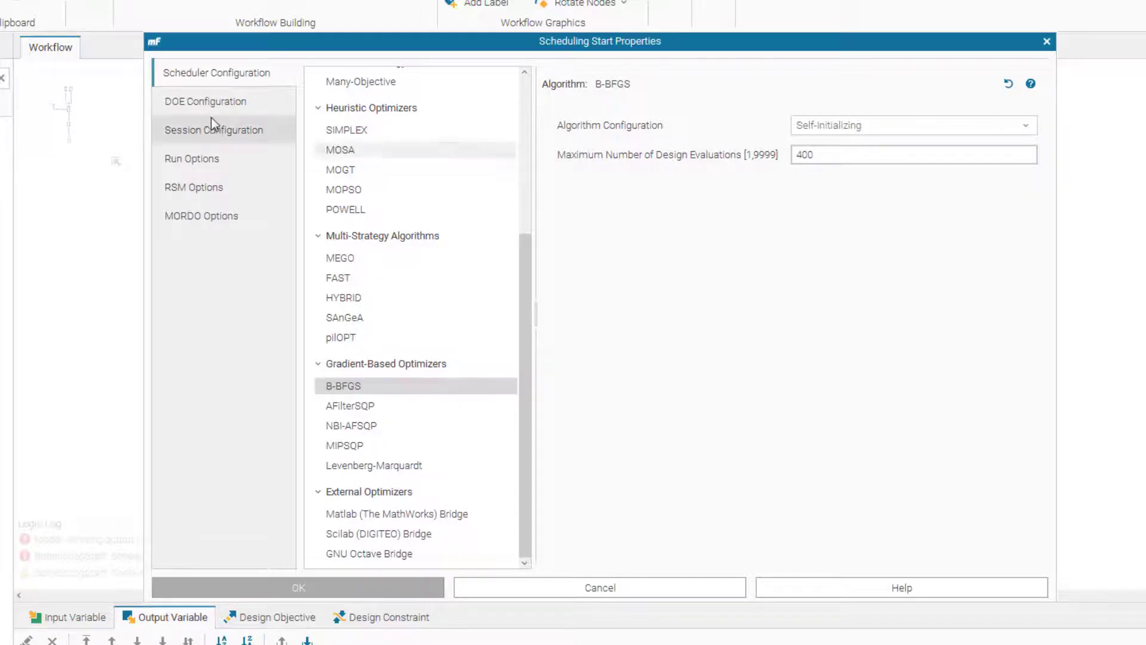
- Fix the DOE table's conflicts with the workflow and fill it with 10 Uniform Latin Hypercube designs
click(229, 101)
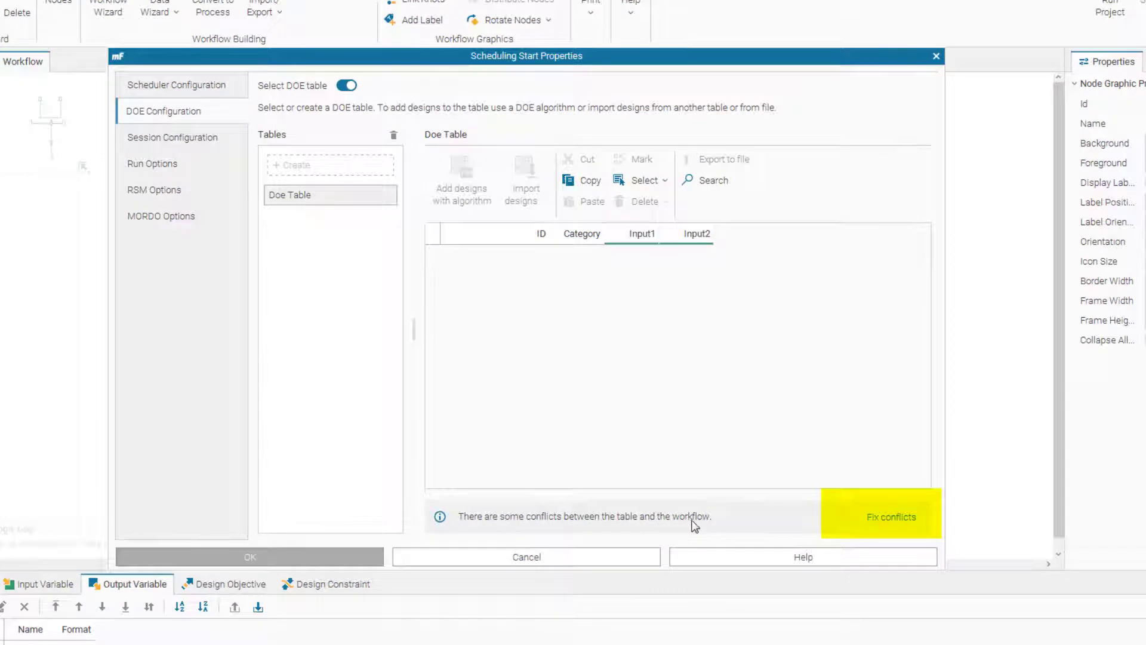
click(882, 519)
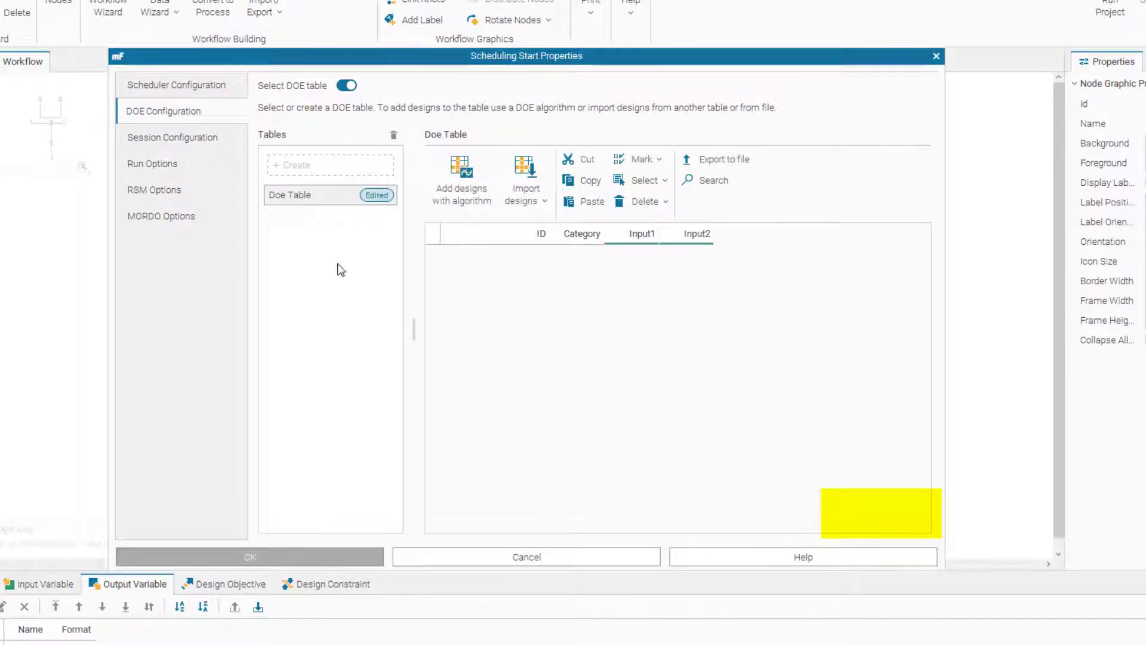
click(458, 193)
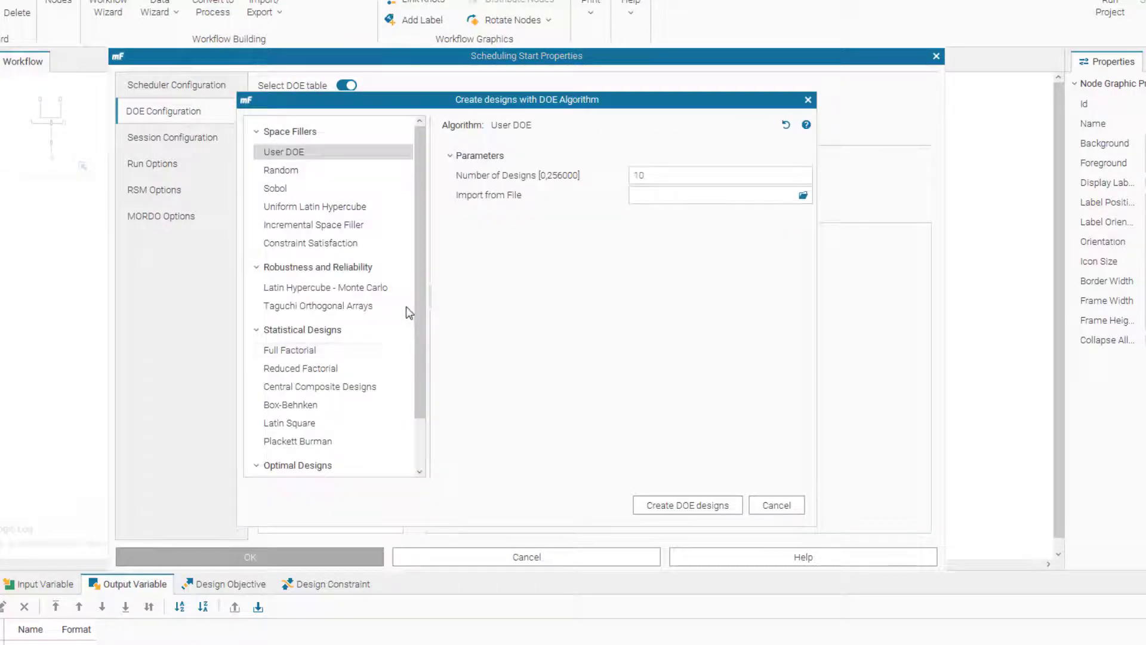
click(351, 210)
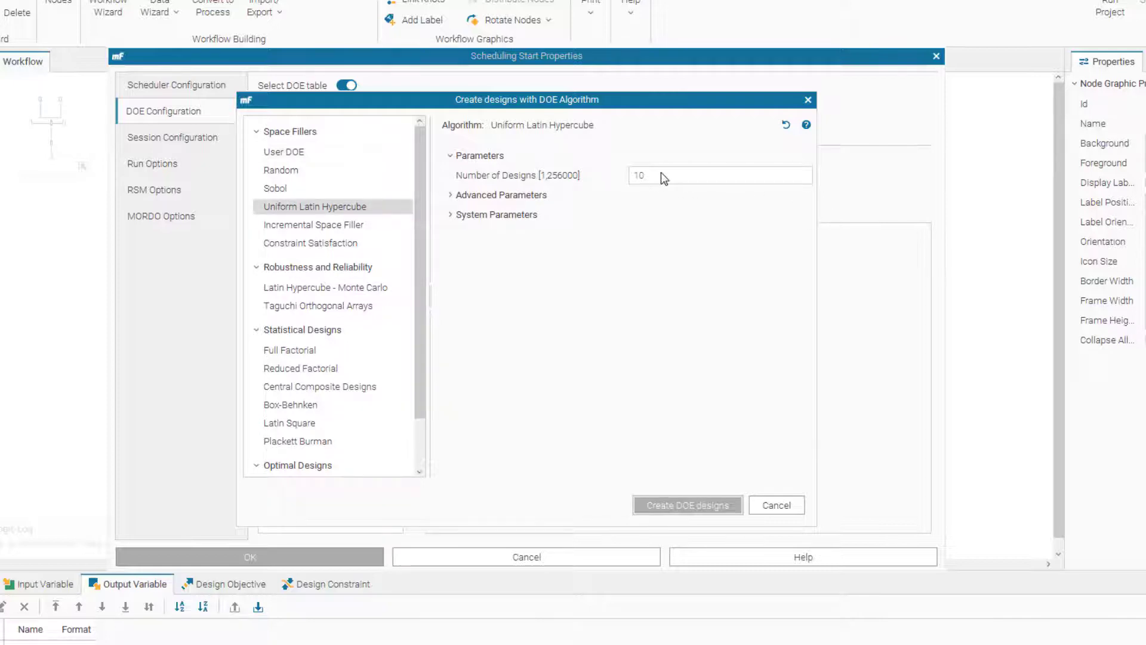
click(697, 503)
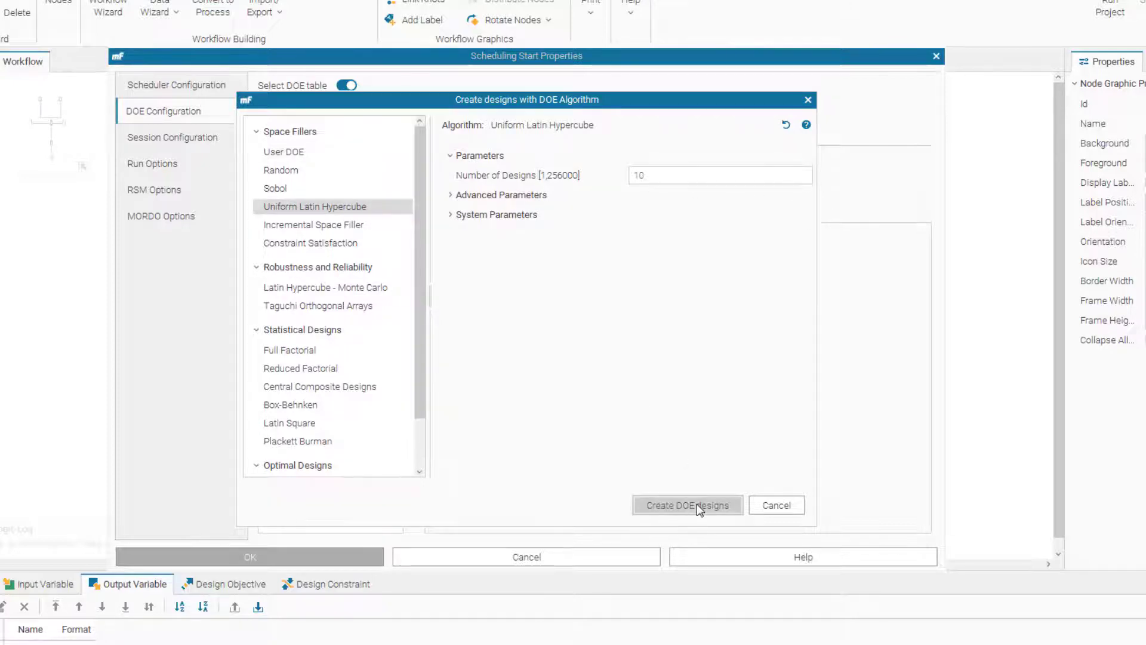
click(362, 558)
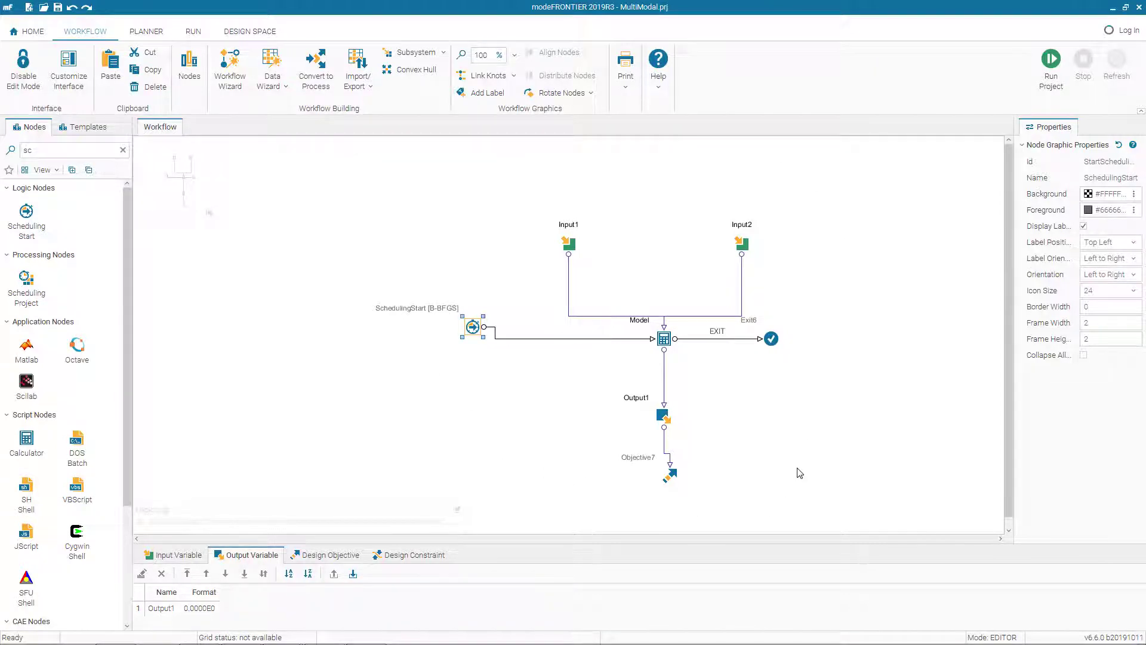
- Run the project, saving it as MultiModal_2019R3.prj in the modeFrontier folder and overwriting the existing file
click(1051, 60)
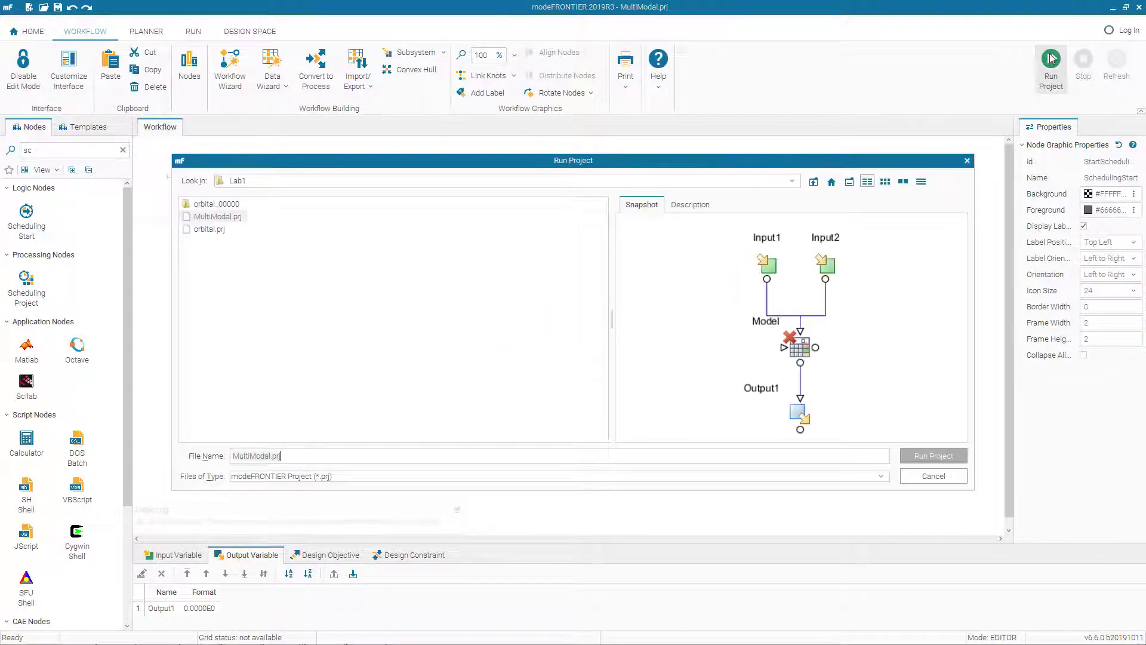
click(555, 181)
click(273, 194)
click(232, 279)
click(933, 455)
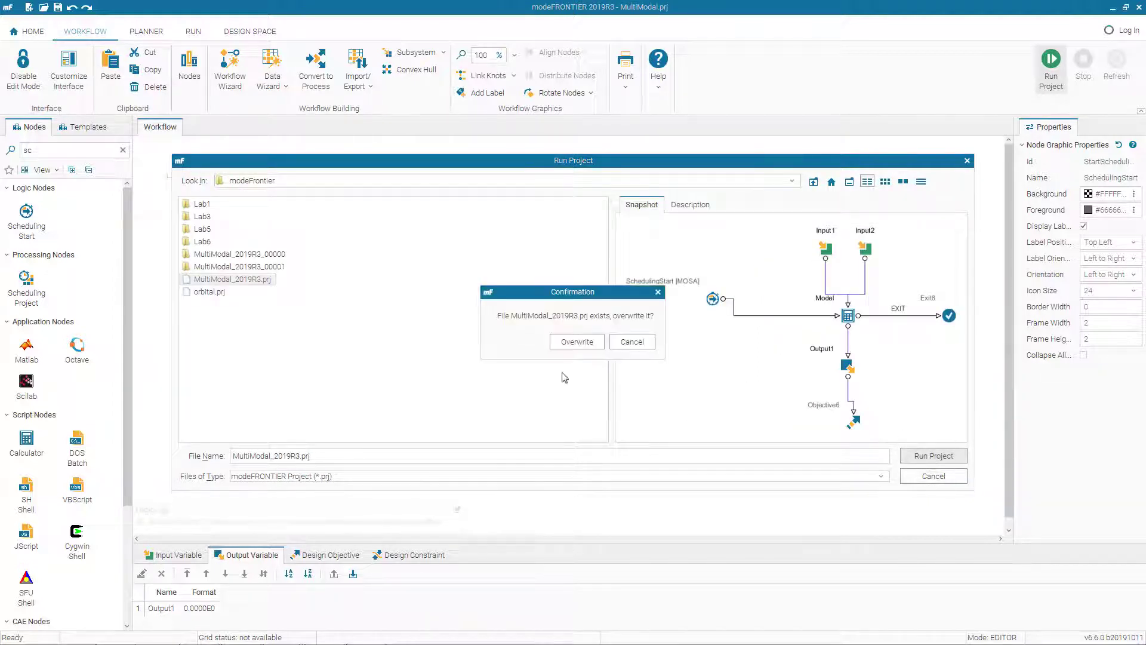
click(554, 346)
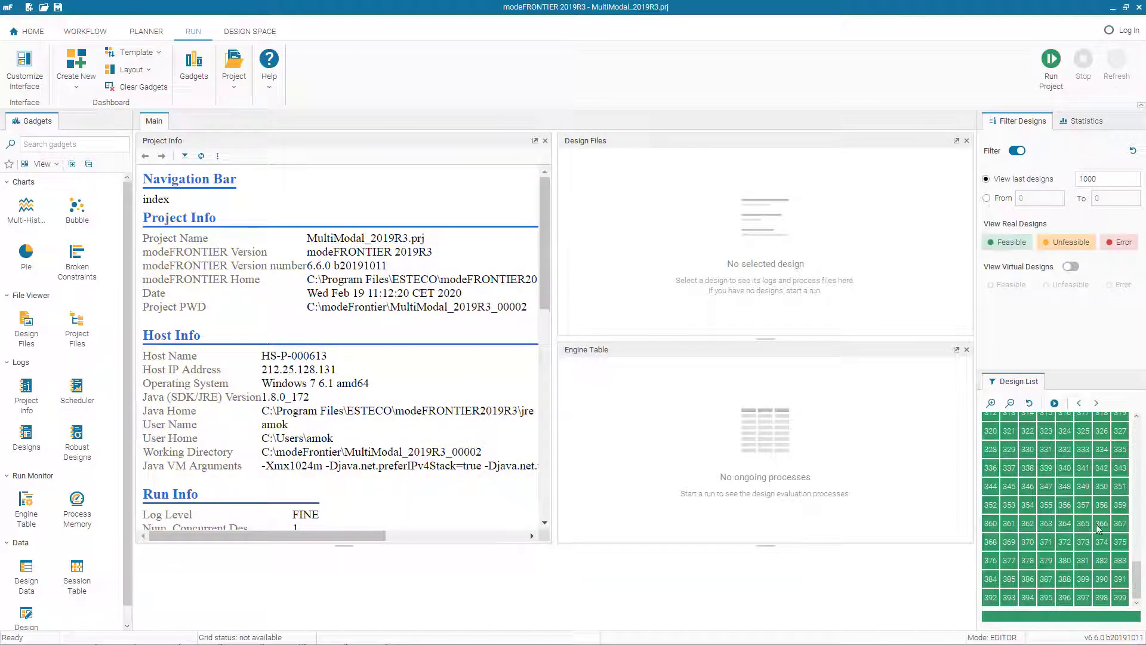
- Open the Designs Table and the Doe Table in the Design Space to review the evaluated designs
click(239, 33)
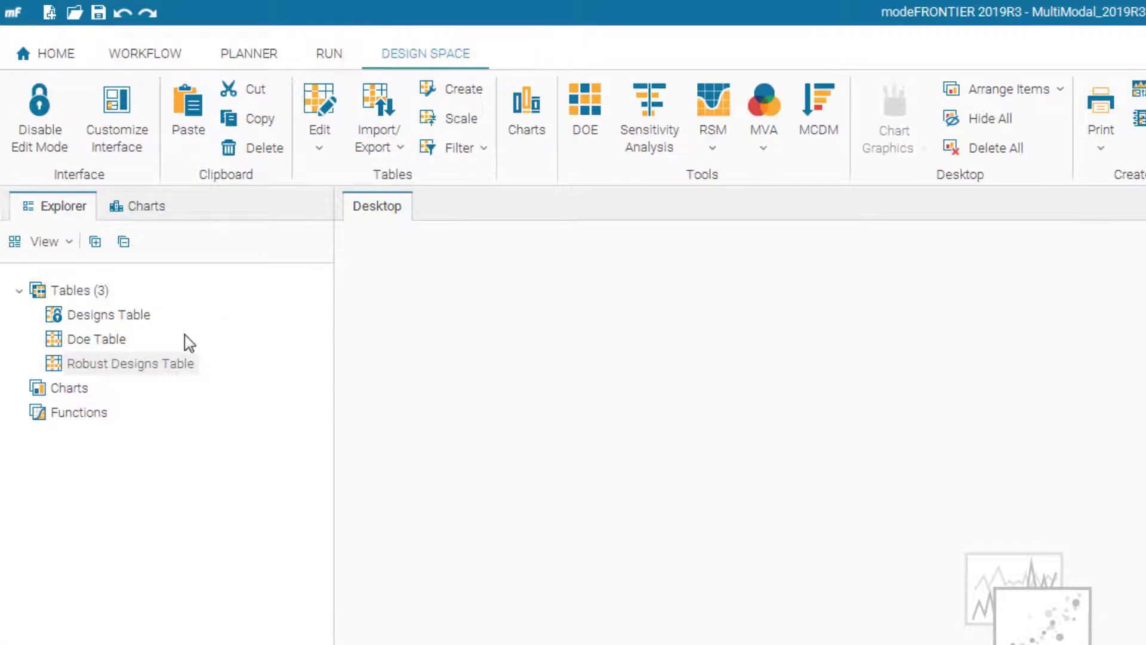
double_click(144, 321)
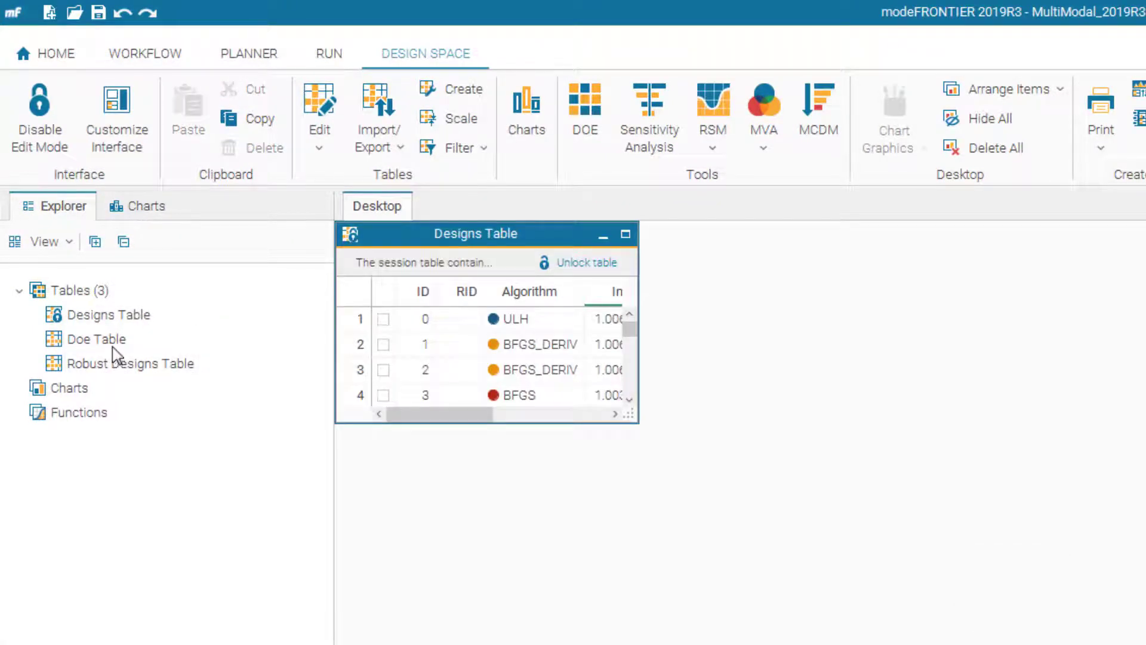
double_click(96, 338)
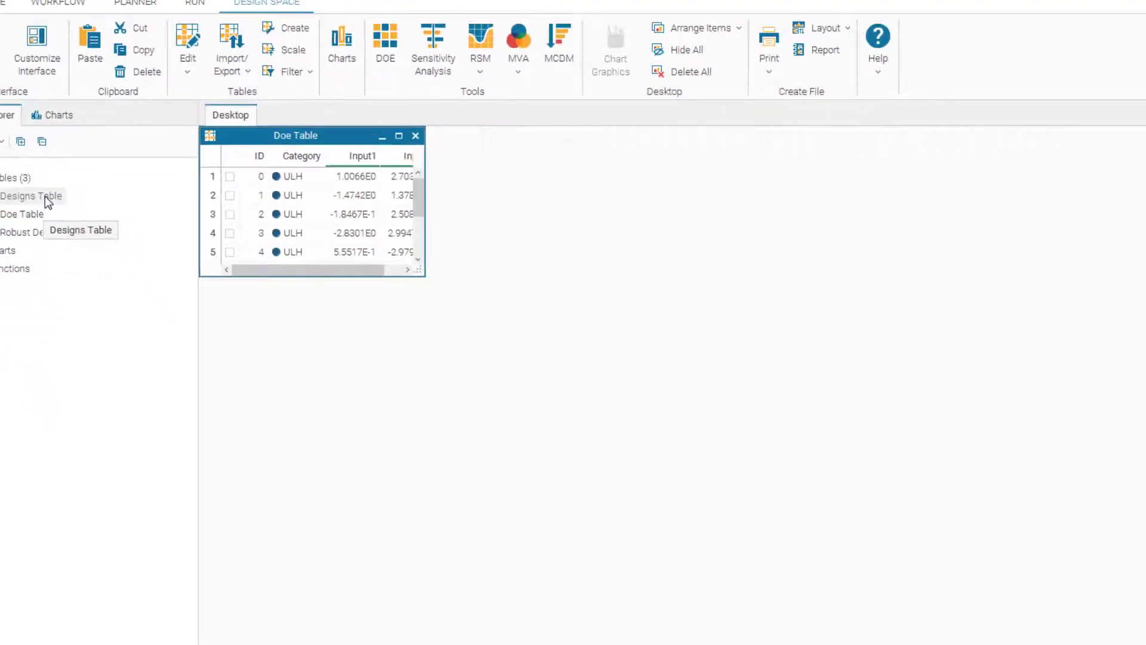
double_click(52, 204)
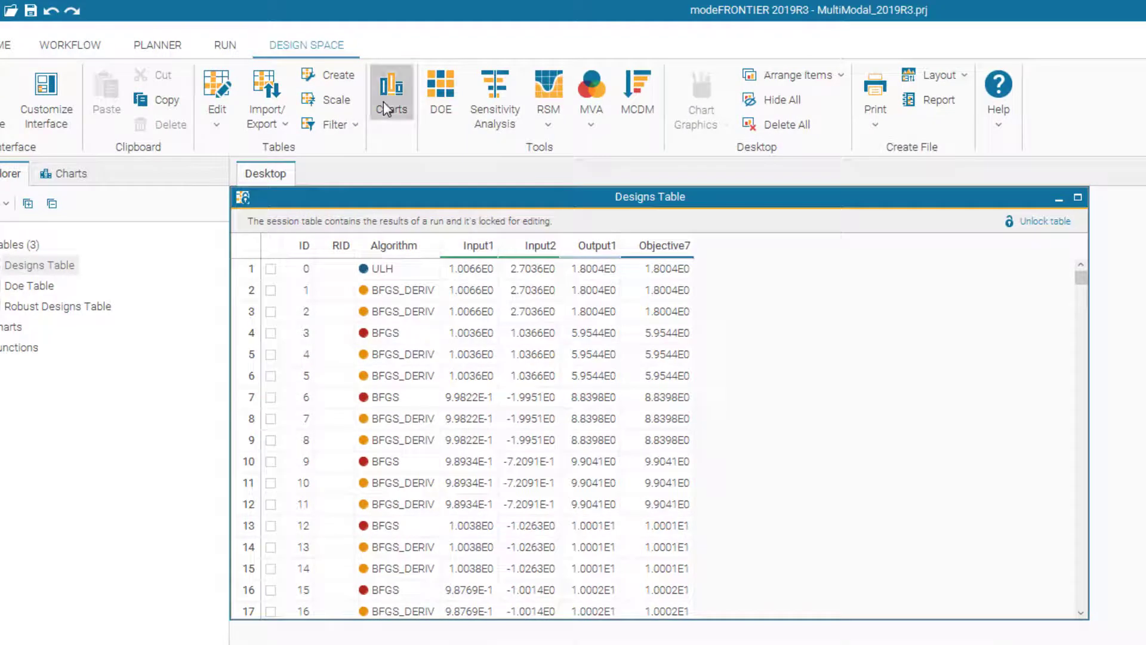
- Create a History chart of Objective7 from the Designs Table and maximize it
click(346, 34)
click(474, 330)
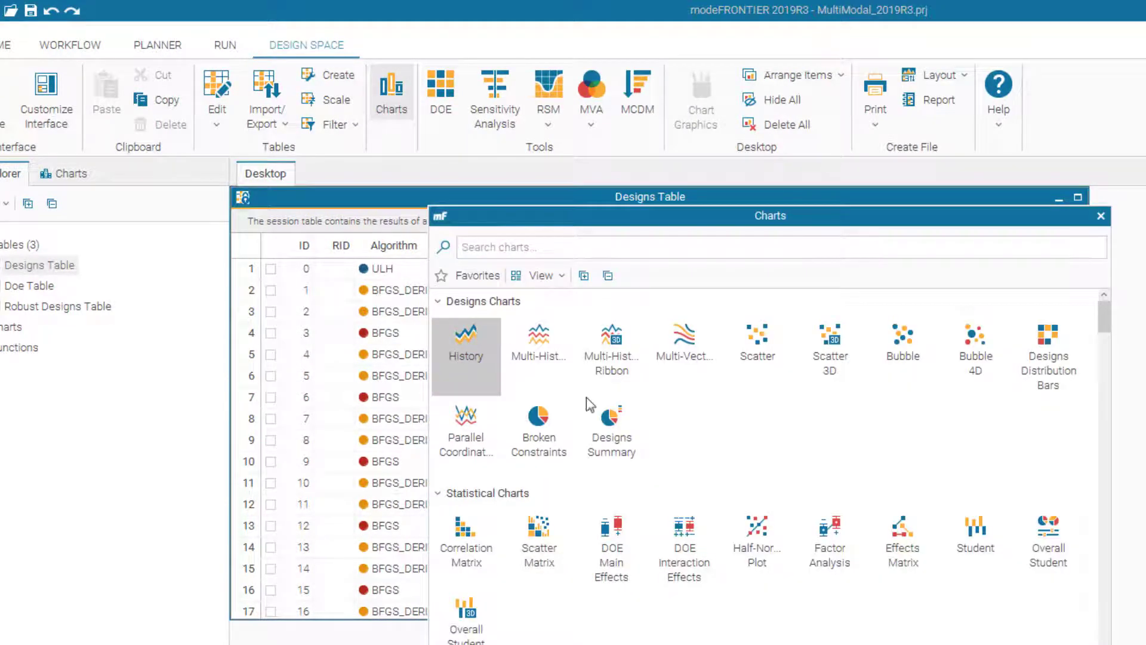
double_click(466, 356)
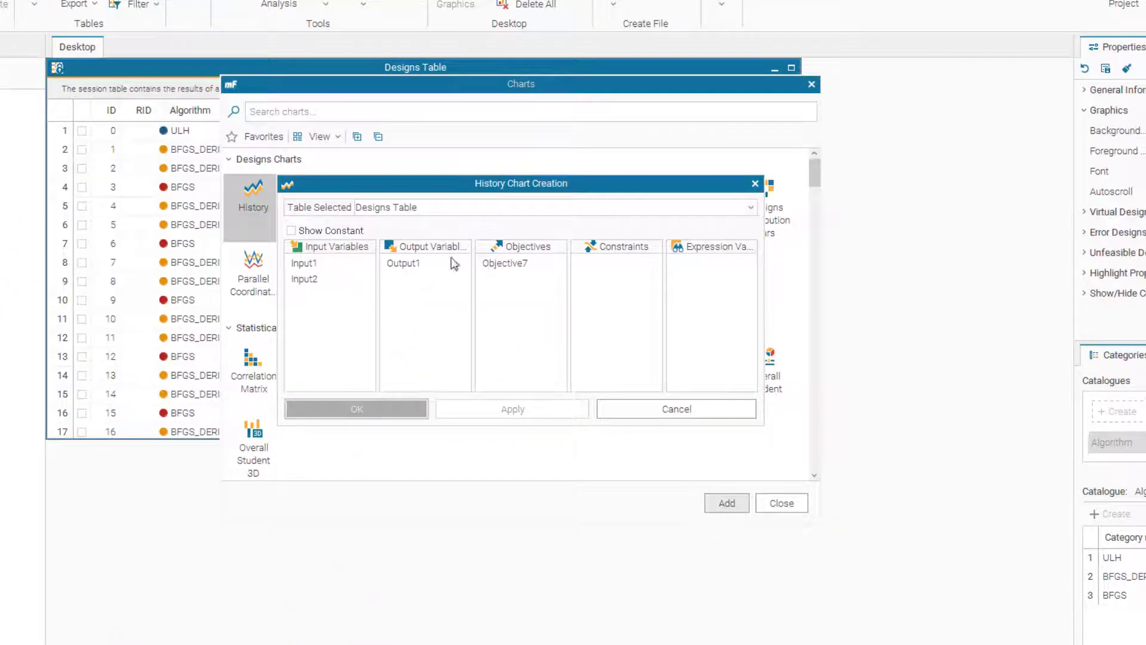
click(493, 265)
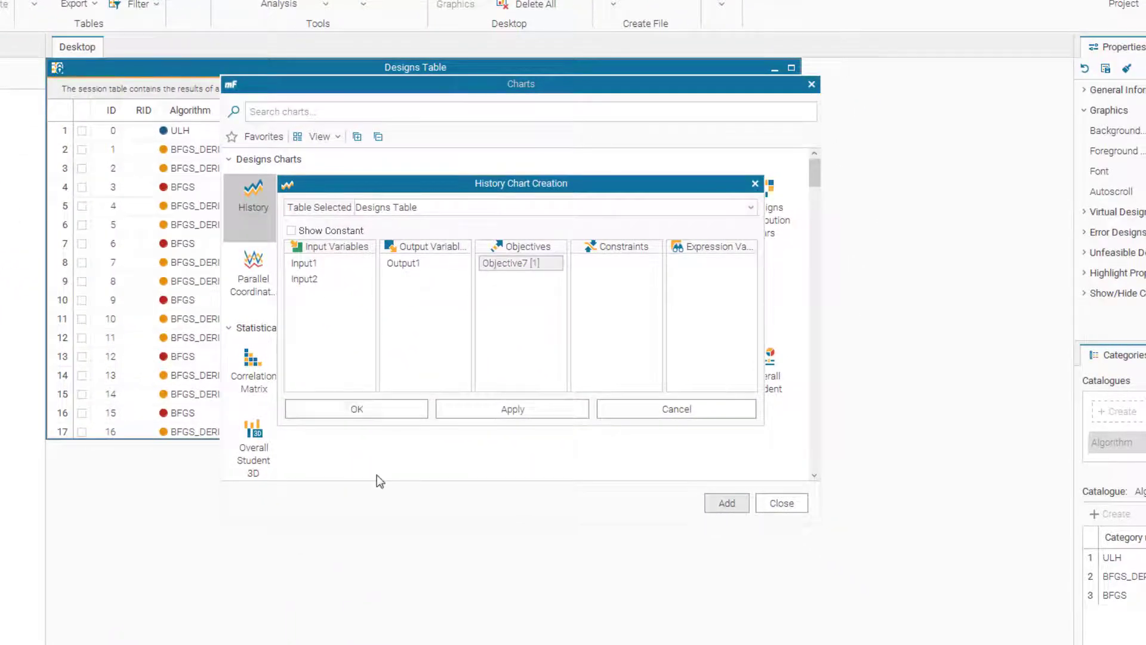
click(385, 411)
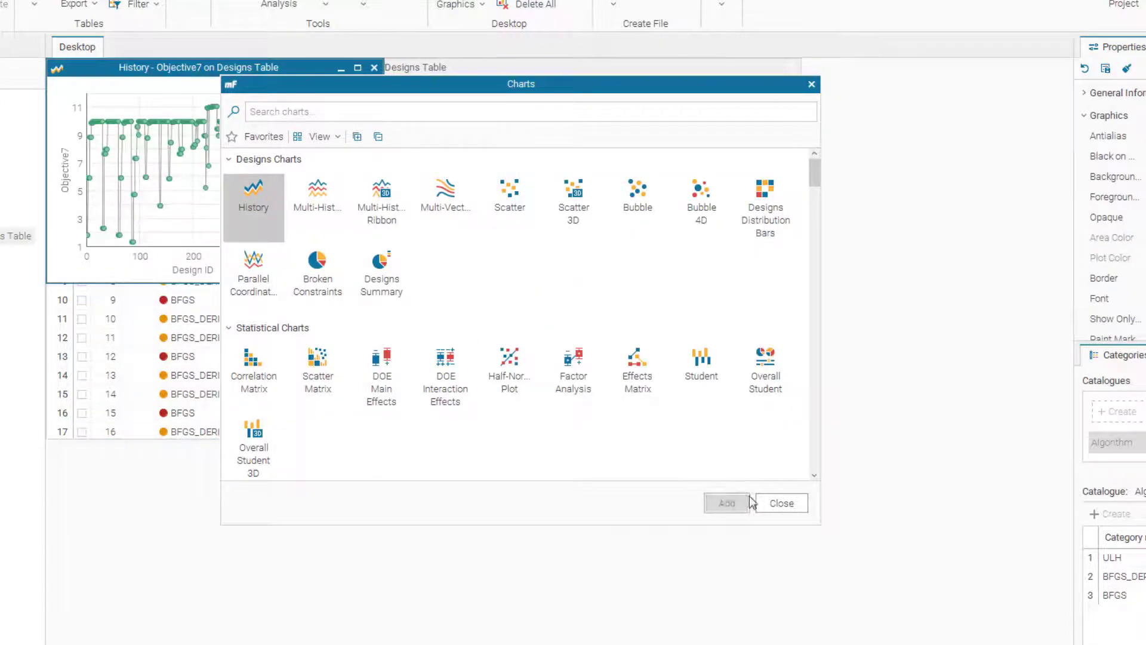
click(782, 504)
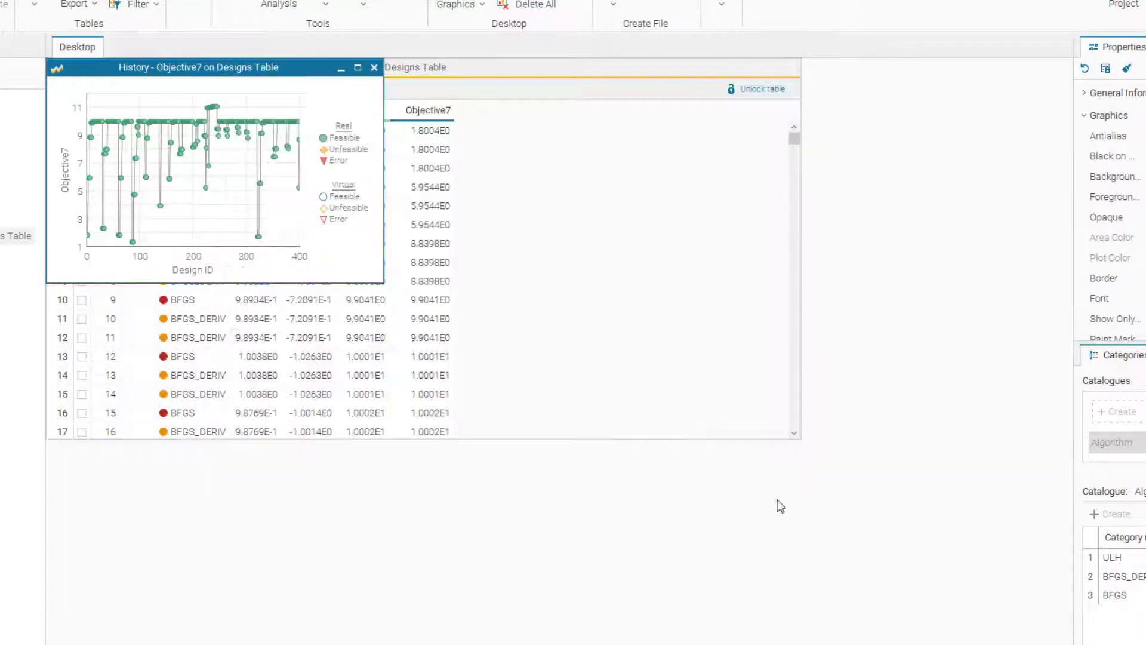
click(358, 69)
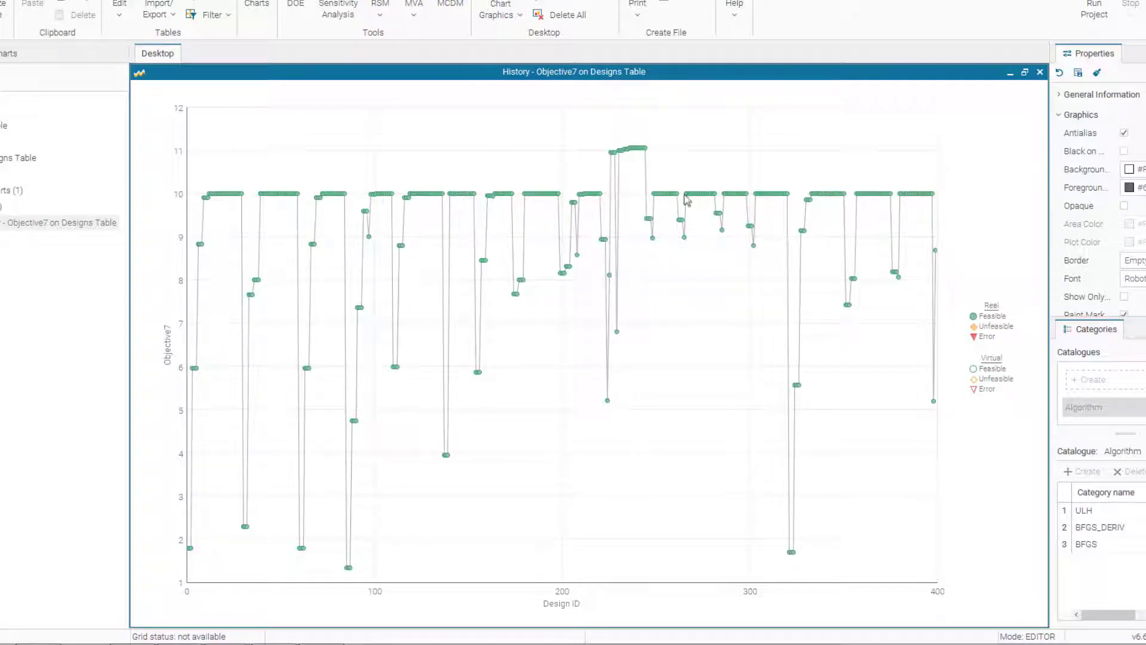
- Mark only the real Pareto designs on the Objective7 History chart
scroll(686, 152, up, 3)
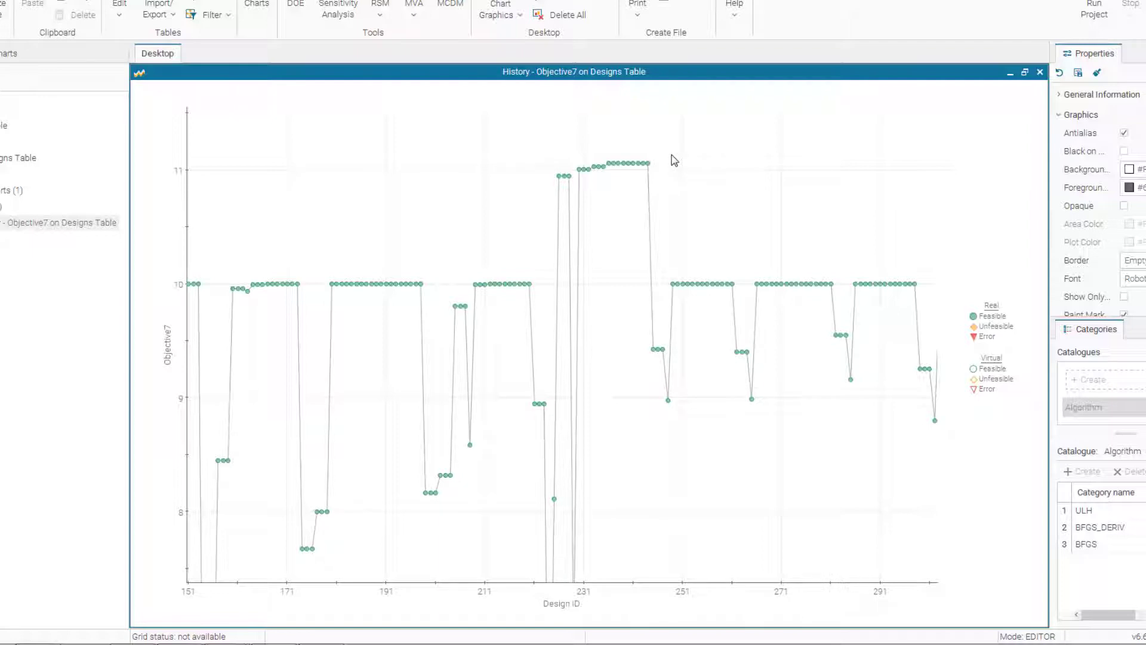
right_click(694, 154)
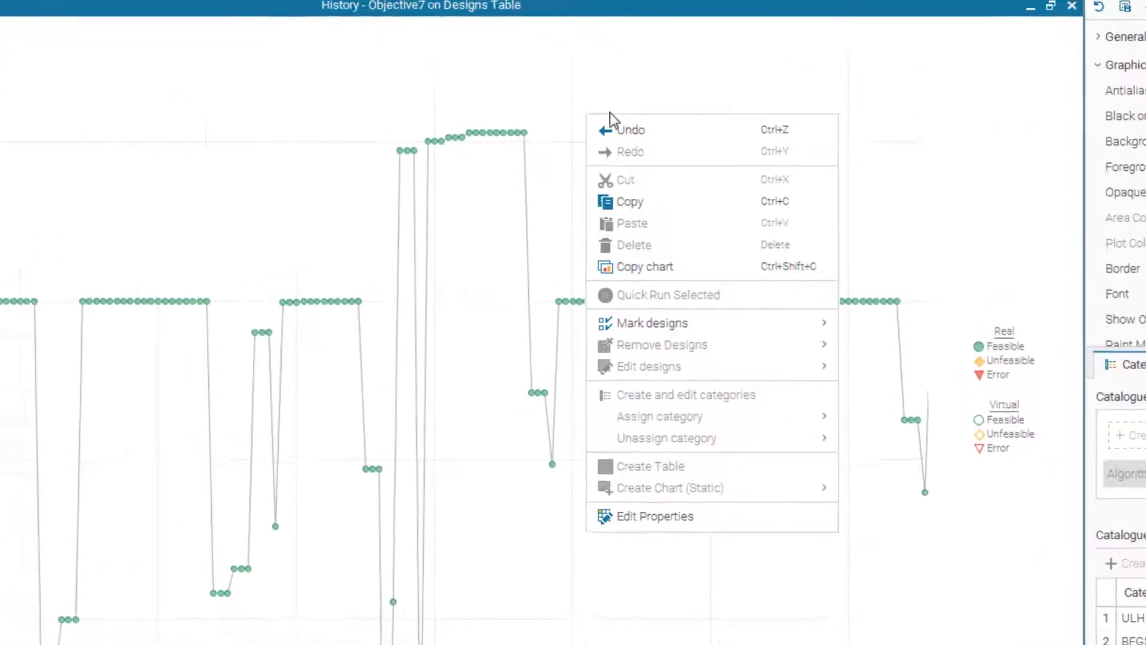
mouse_move(821, 338)
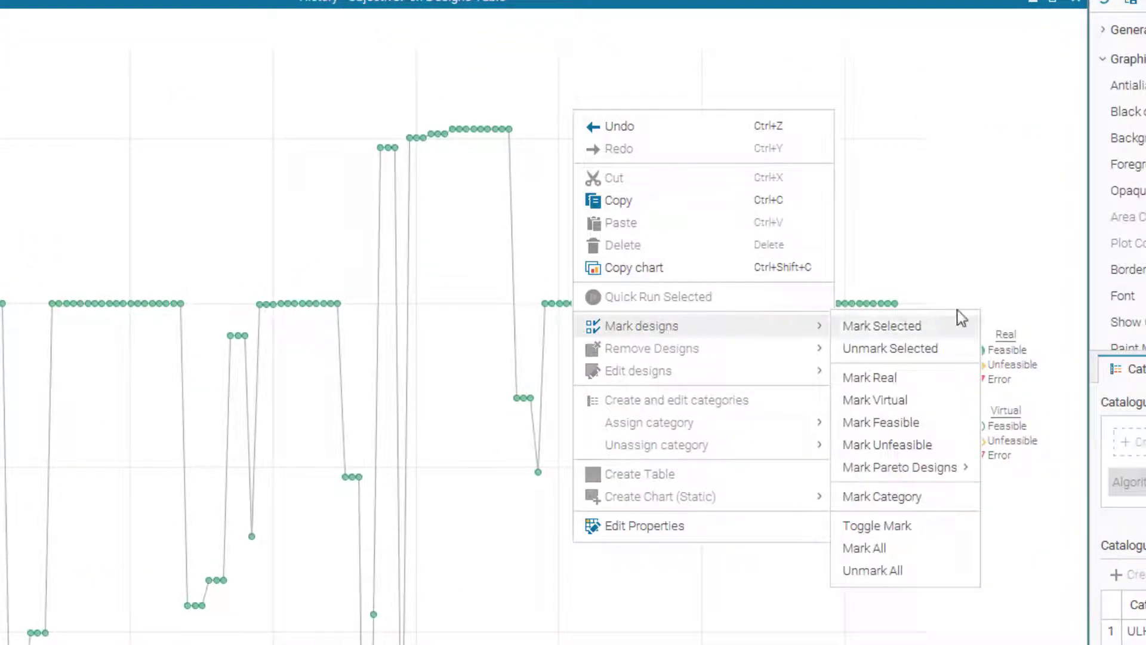
mouse_move(947, 472)
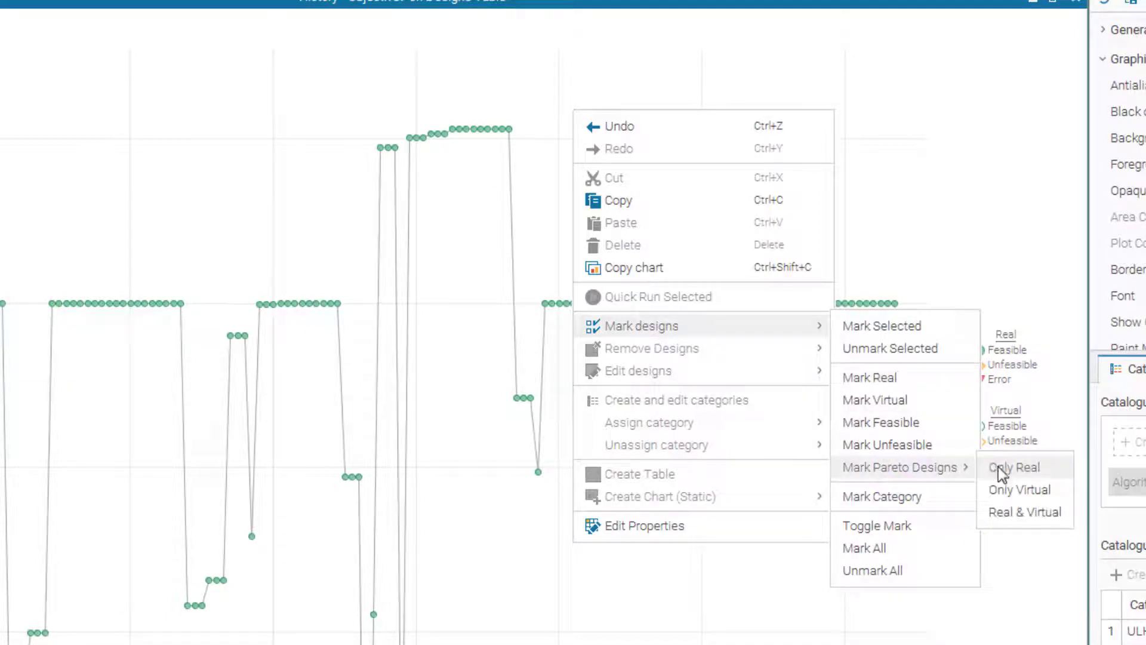
click(1019, 471)
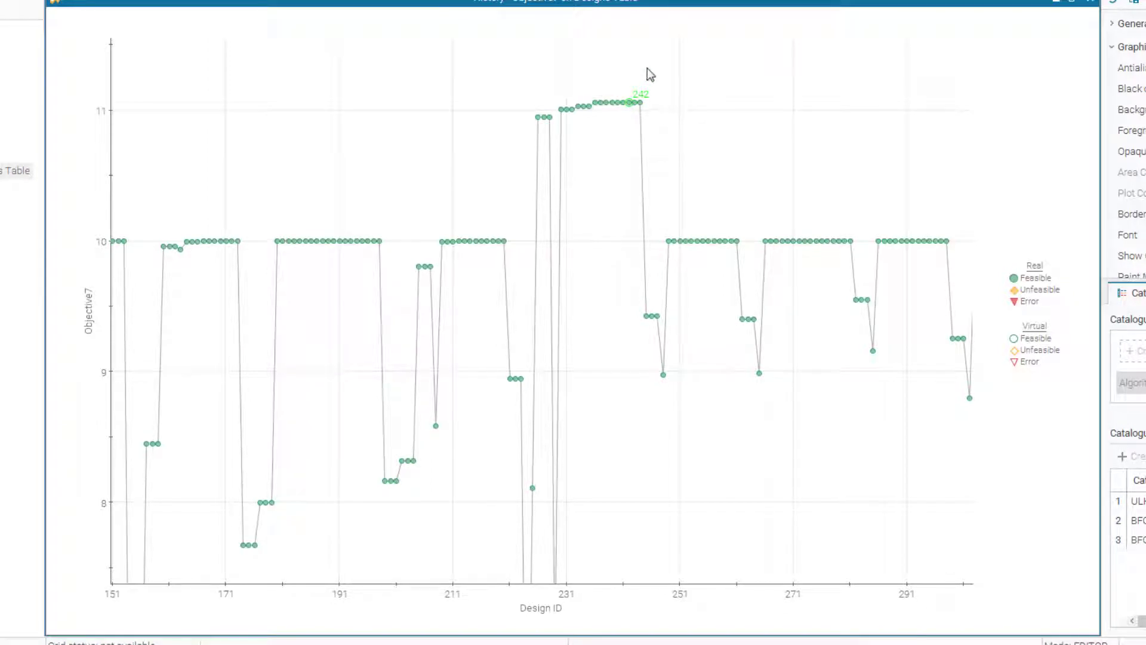
- Examine the input, output and objective values of the marked design 242, and restore the full History chart view
scroll(636, 75, up, 5)
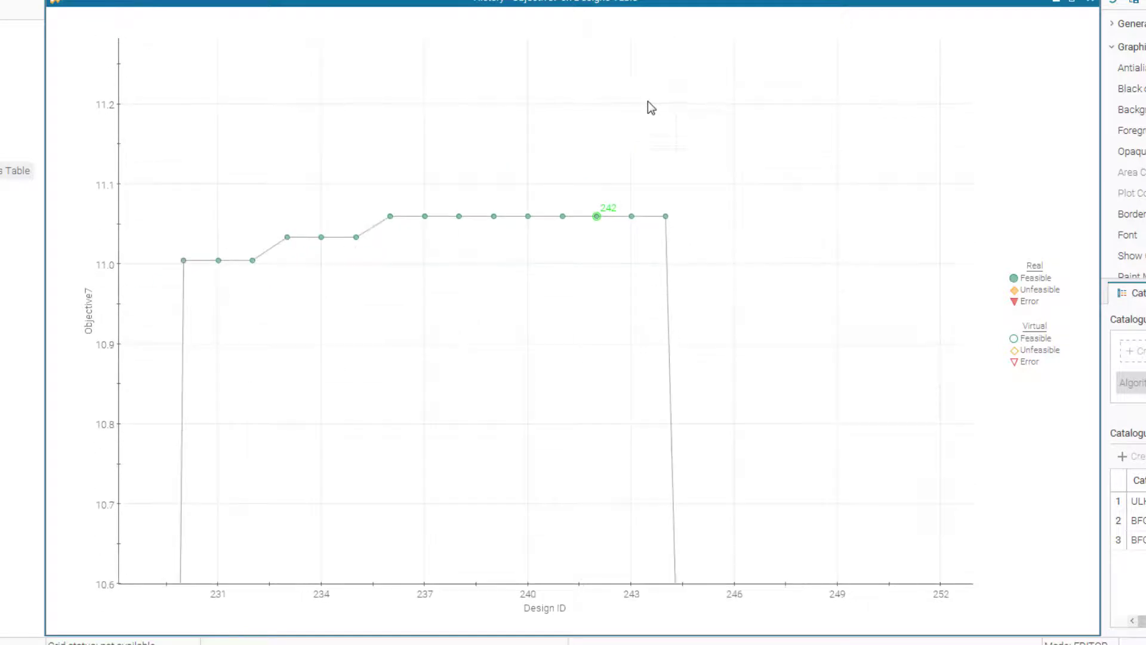
click(597, 216)
drag(639, 221, 554, 100)
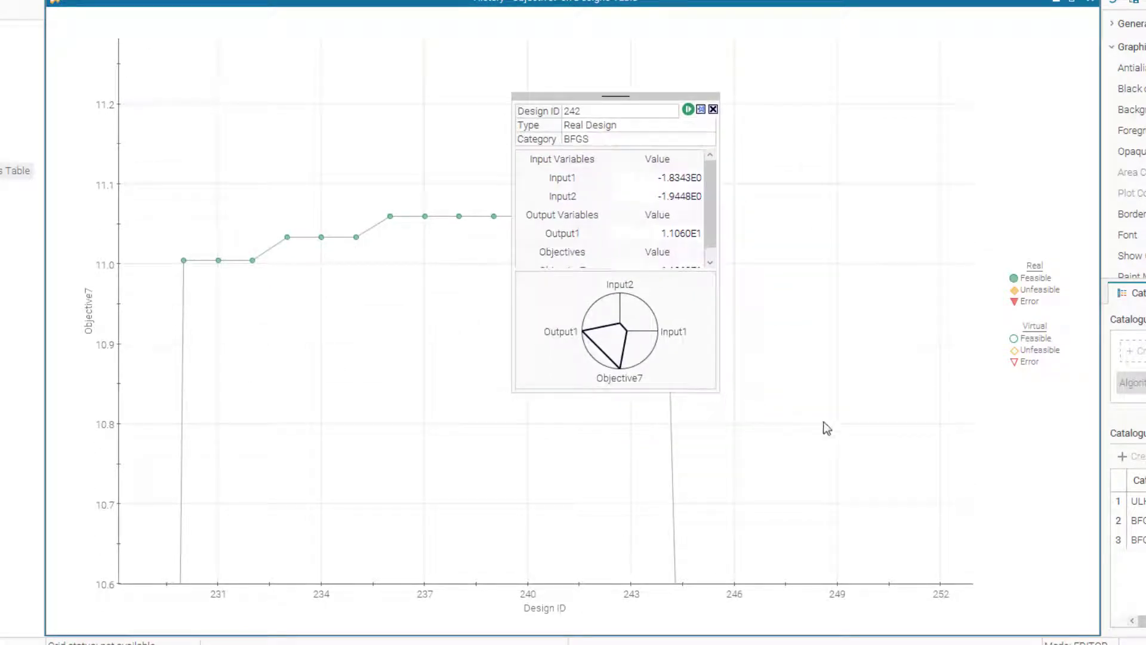
drag(714, 388, 1023, 503)
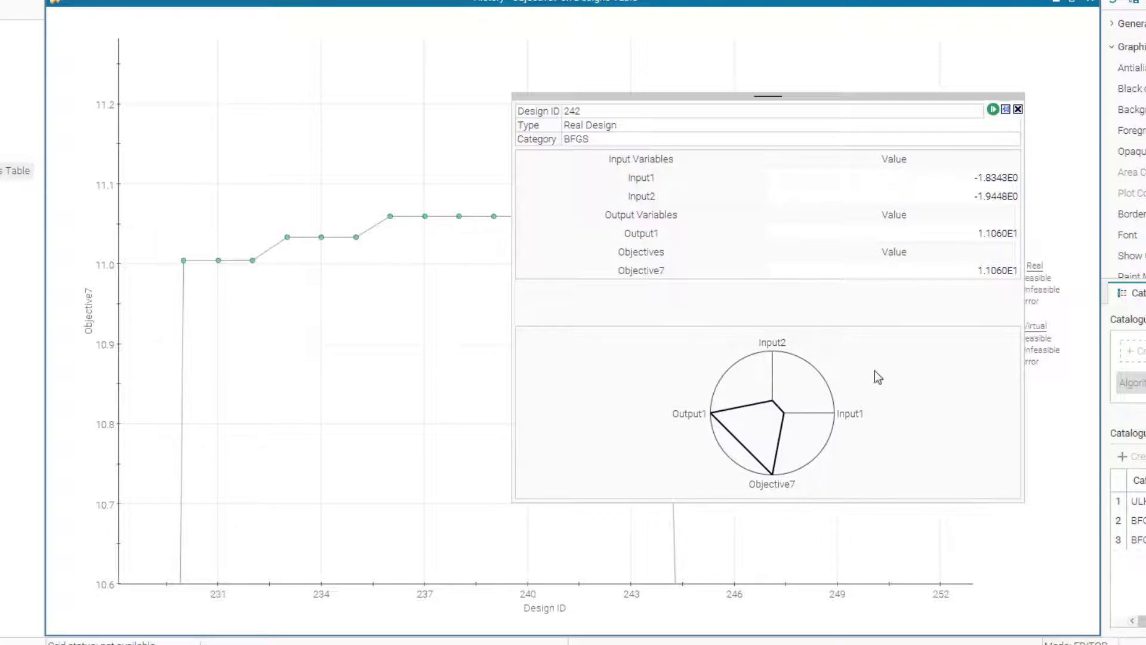
click(1018, 110)
double_click(776, 154)
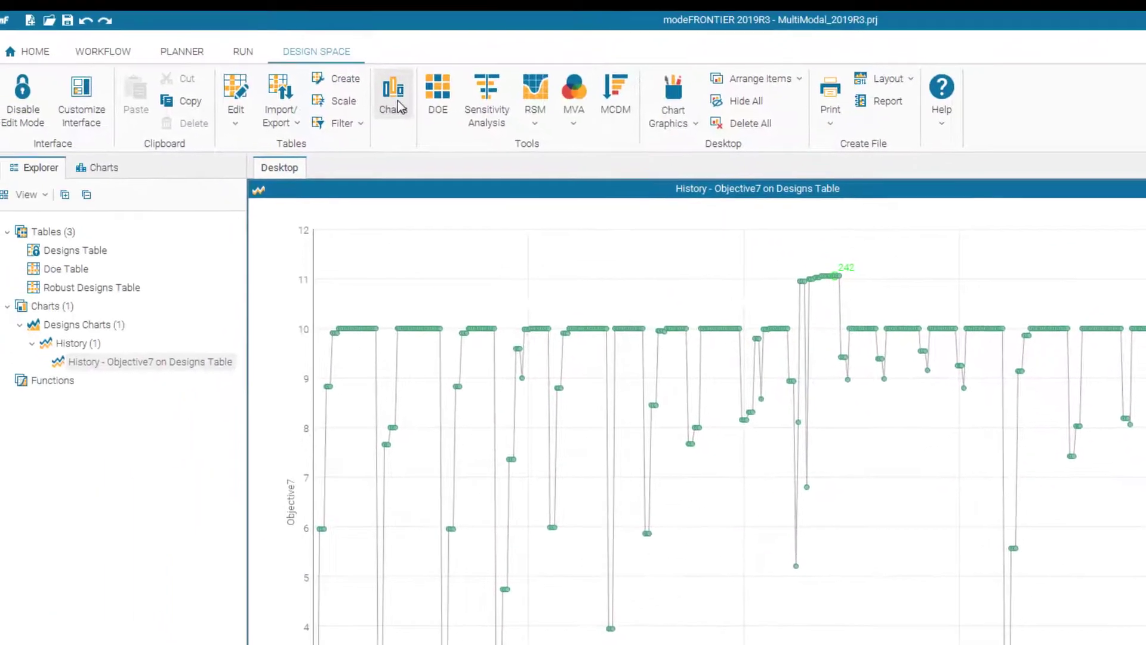
- Create a Scatter 3D chart from the Designs Table with Input1 on X, Input2 on Y and Objective7 on Z, and maximize it
click(406, 114)
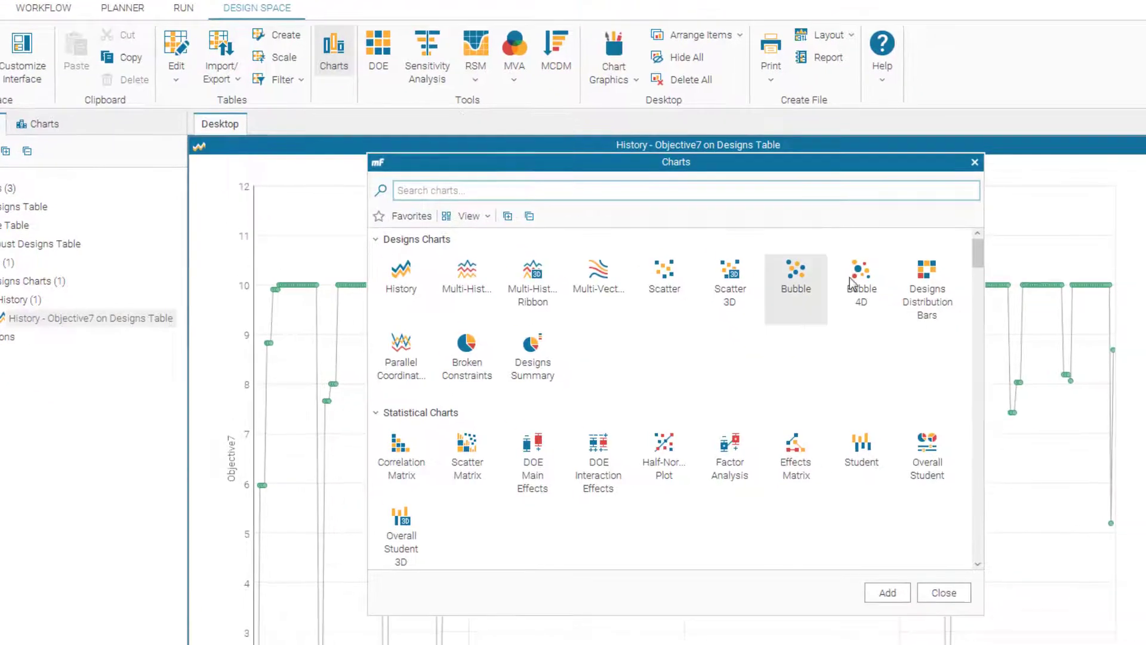
click(618, 197)
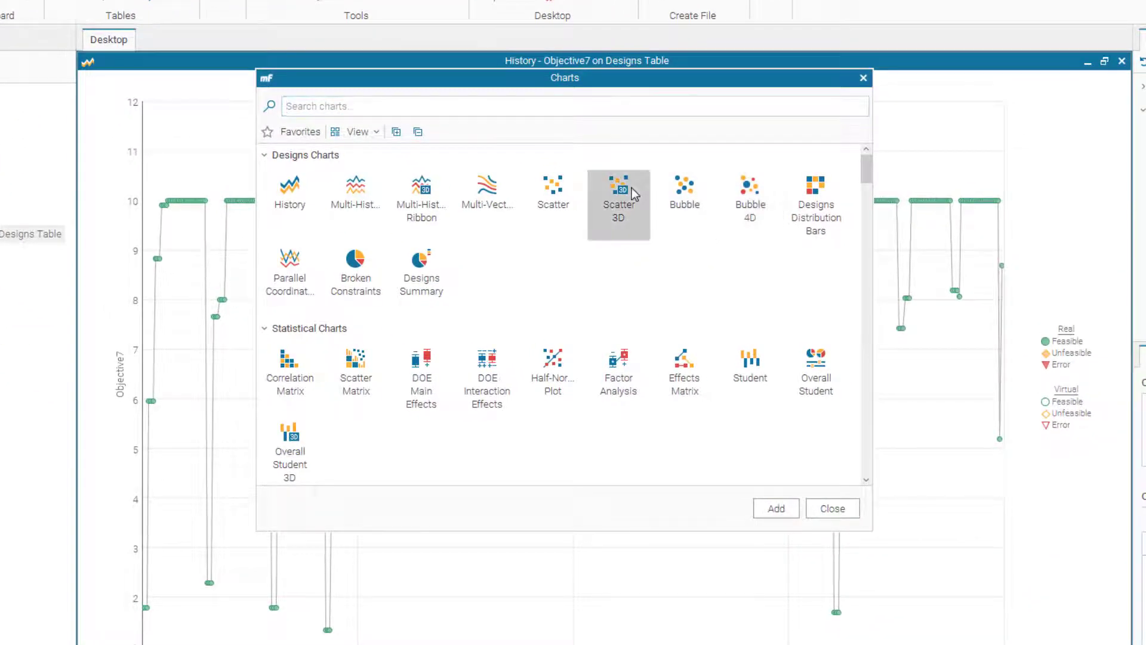
click(776, 509)
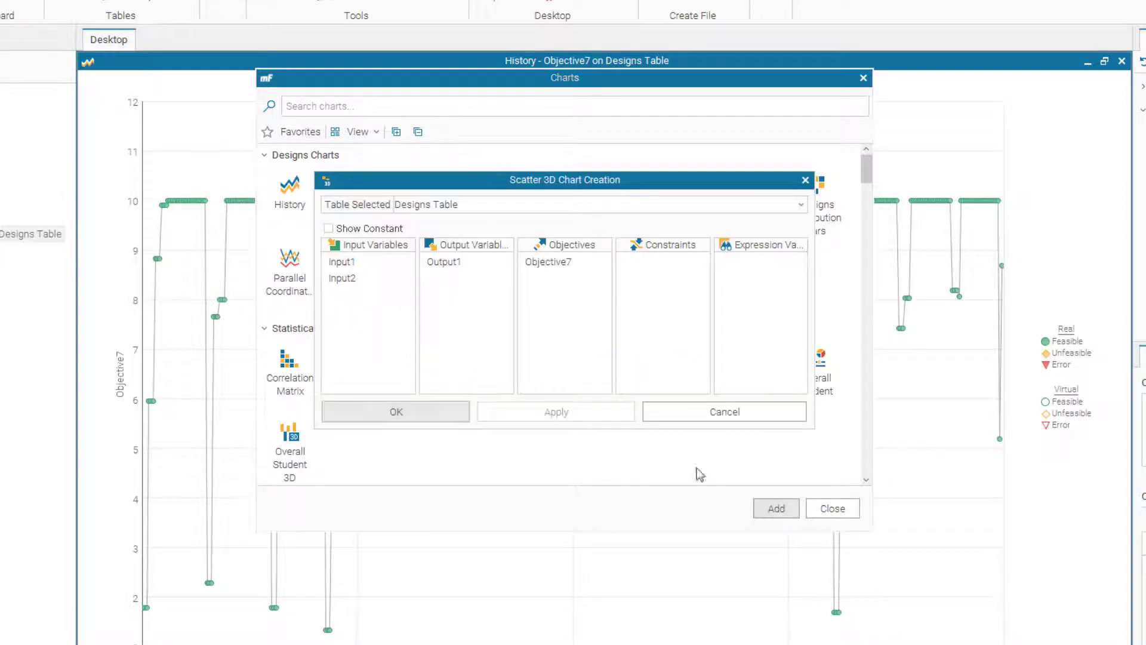
click(344, 264)
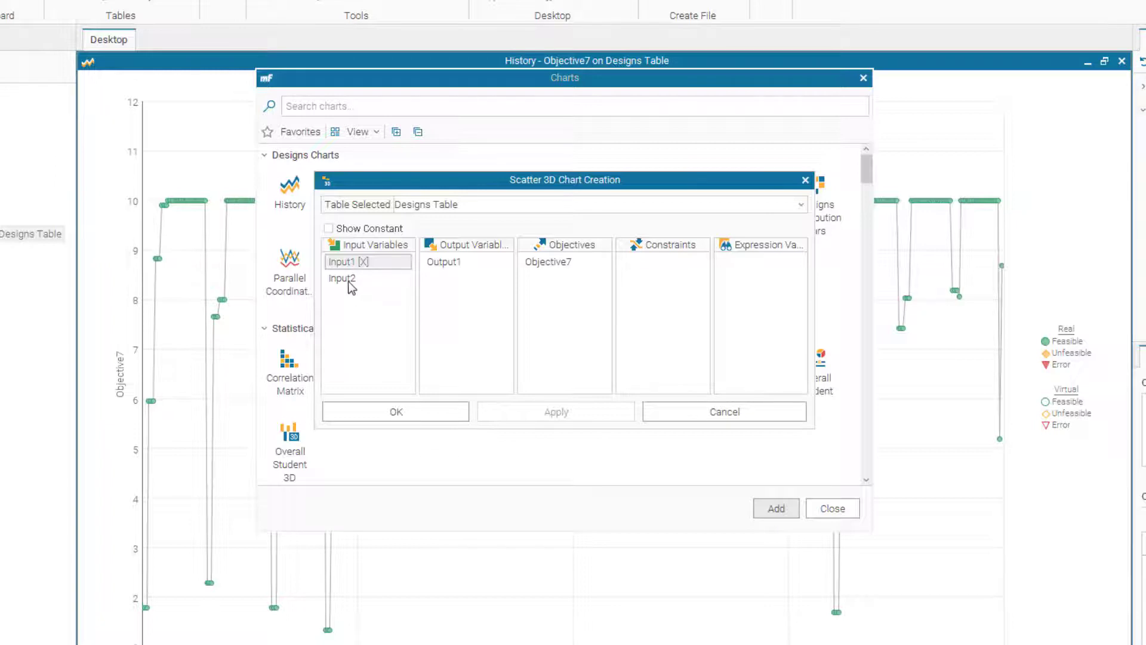
click(349, 281)
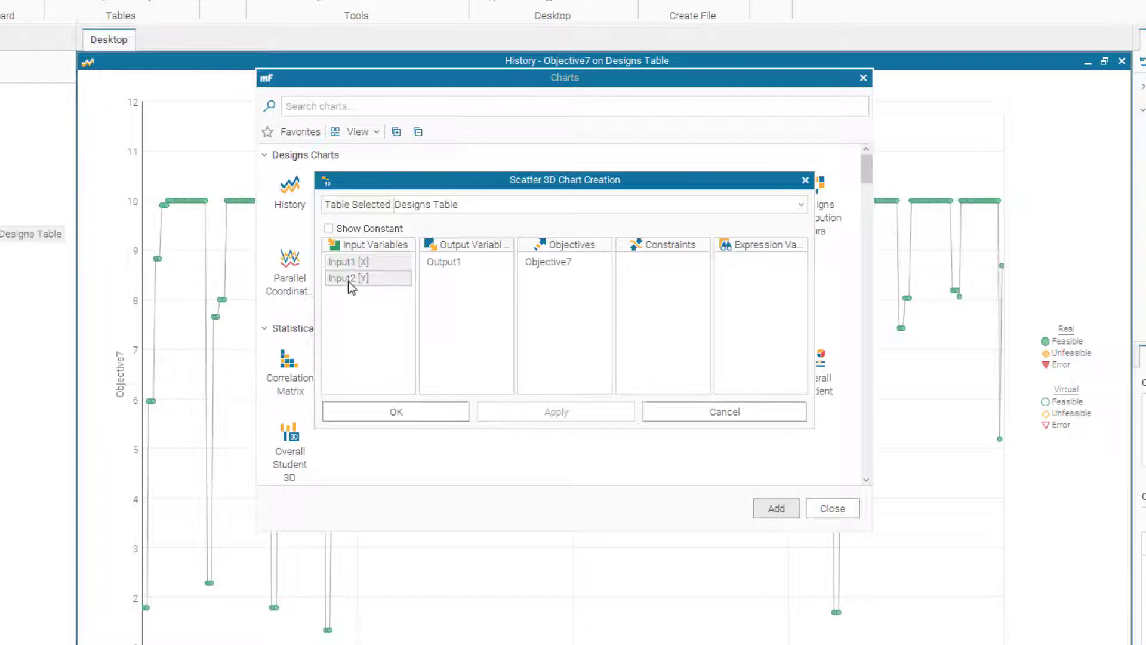
click(550, 268)
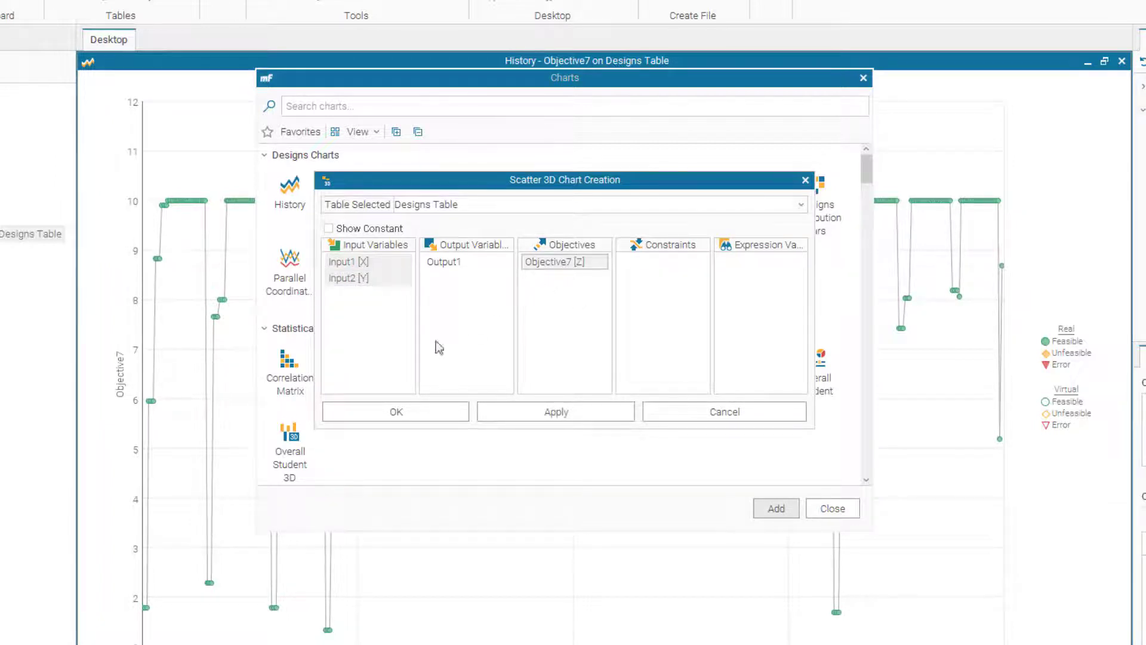
click(422, 416)
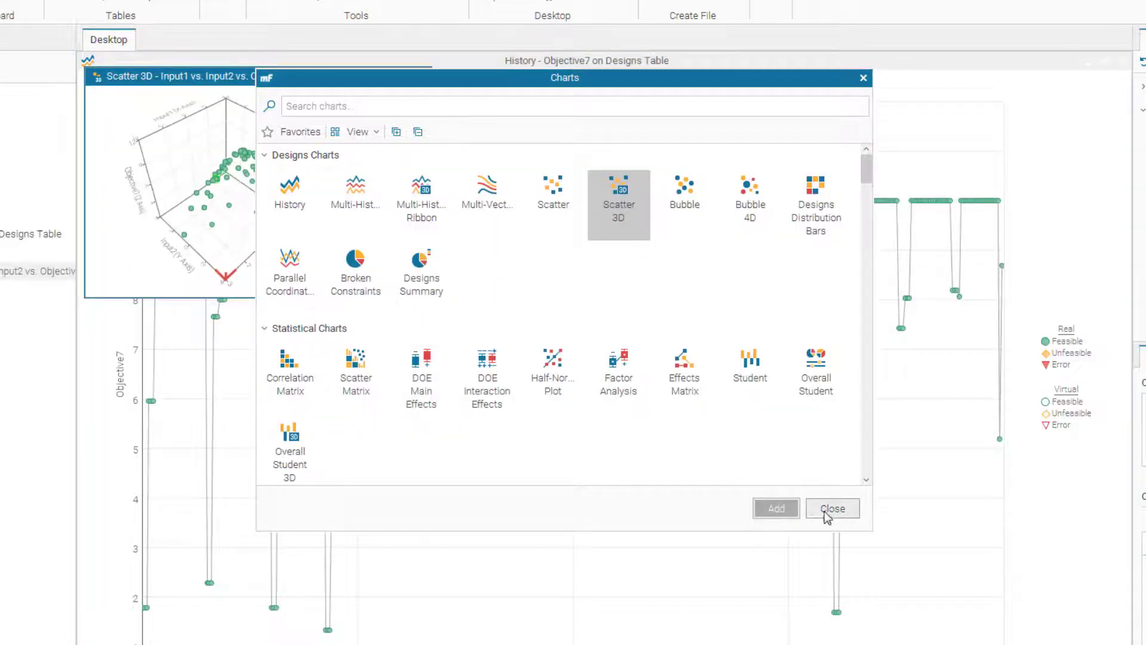
click(818, 509)
click(405, 77)
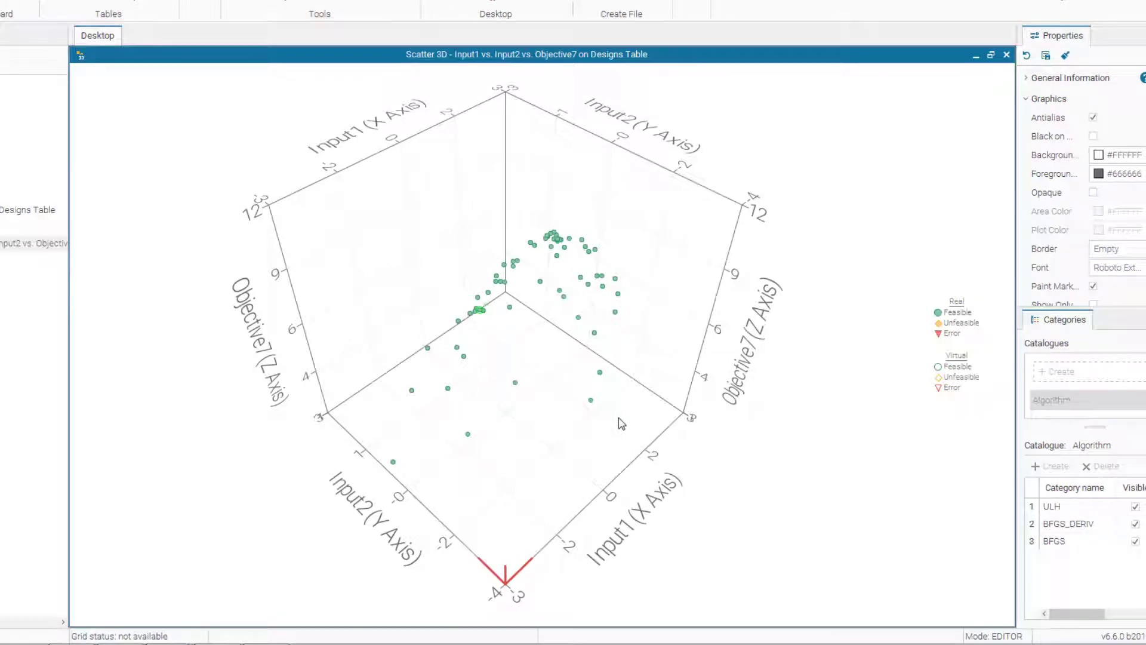
- Examine the marked optimum in the 3D scatter chart from a rotated angle and restore the default view
drag(625, 410, 416, 292)
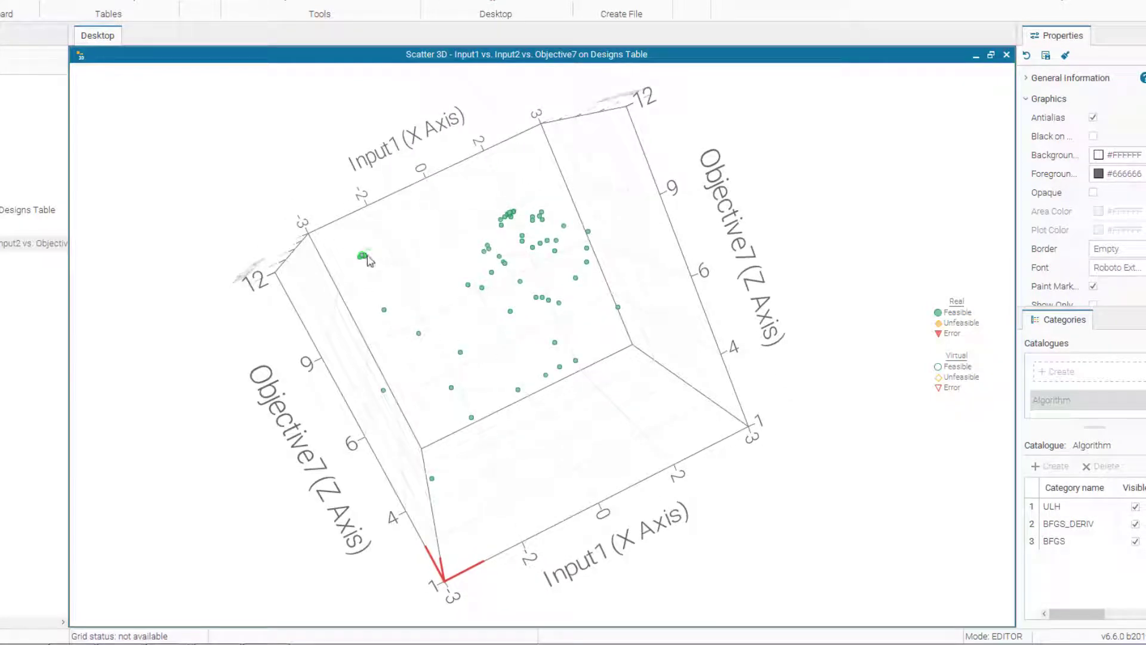
mouse_move(361, 257)
double_click(292, 332)
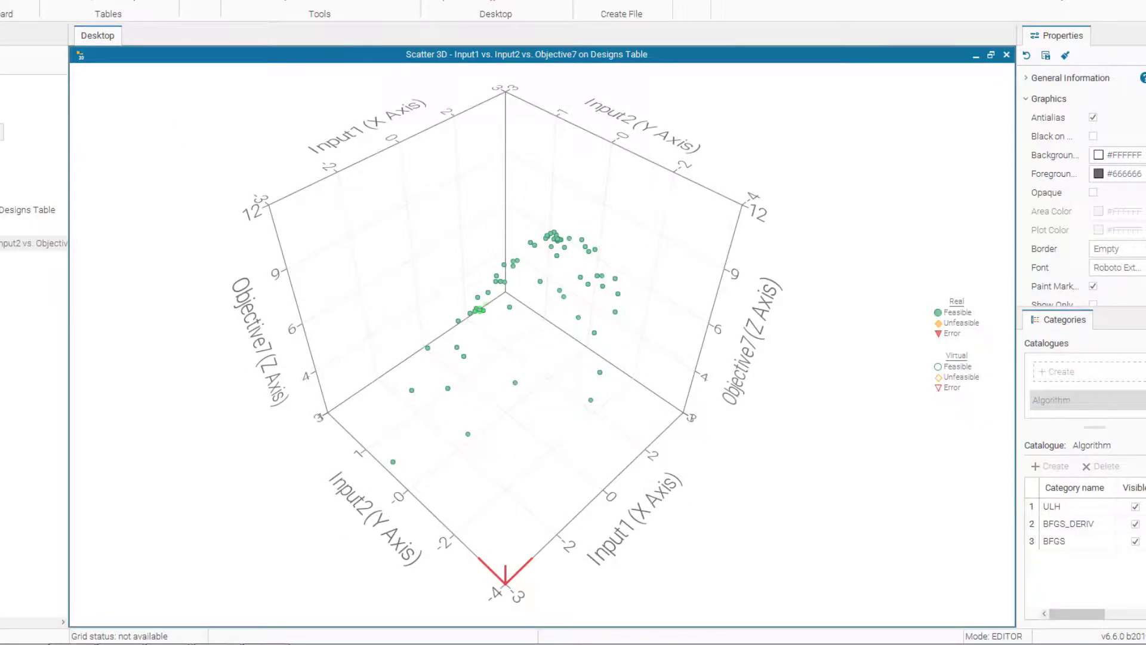
- Create a new table named BFGS from all the designs in the Designs Table
double_click(64, 184)
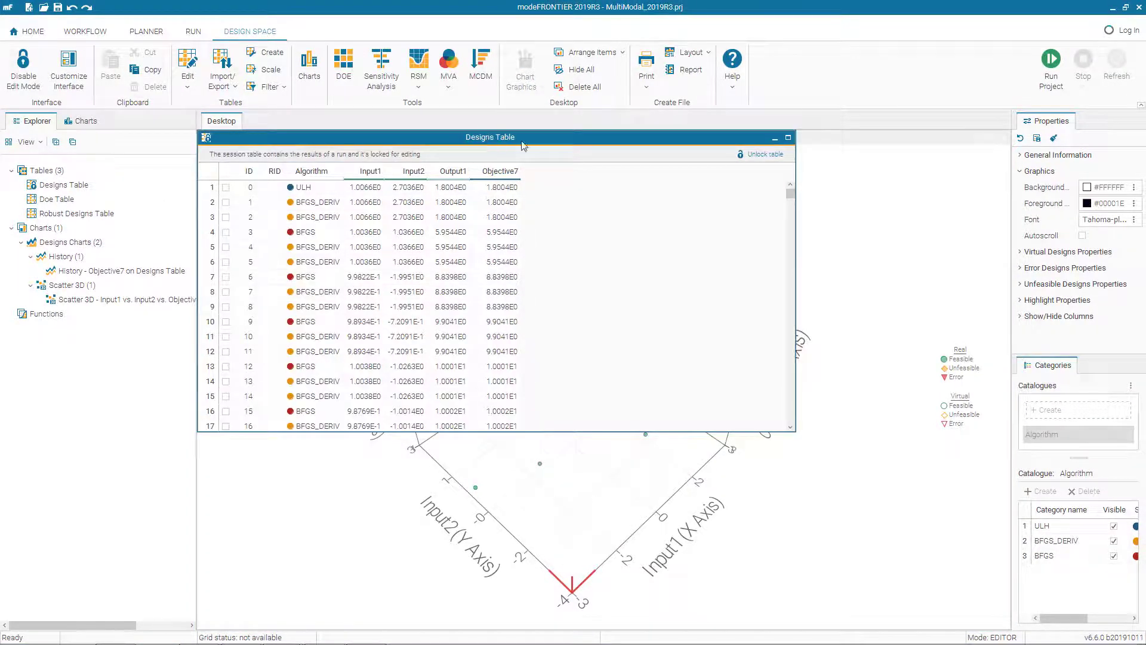
drag(512, 144, 523, 147)
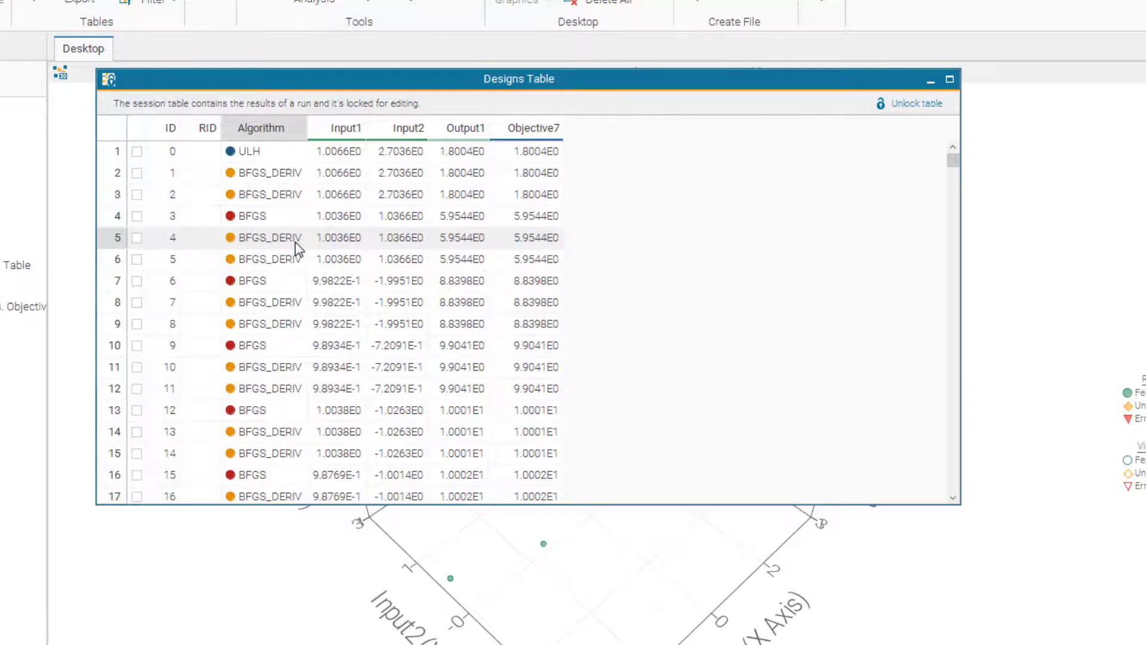
key(ctrl+a)
right_click(311, 217)
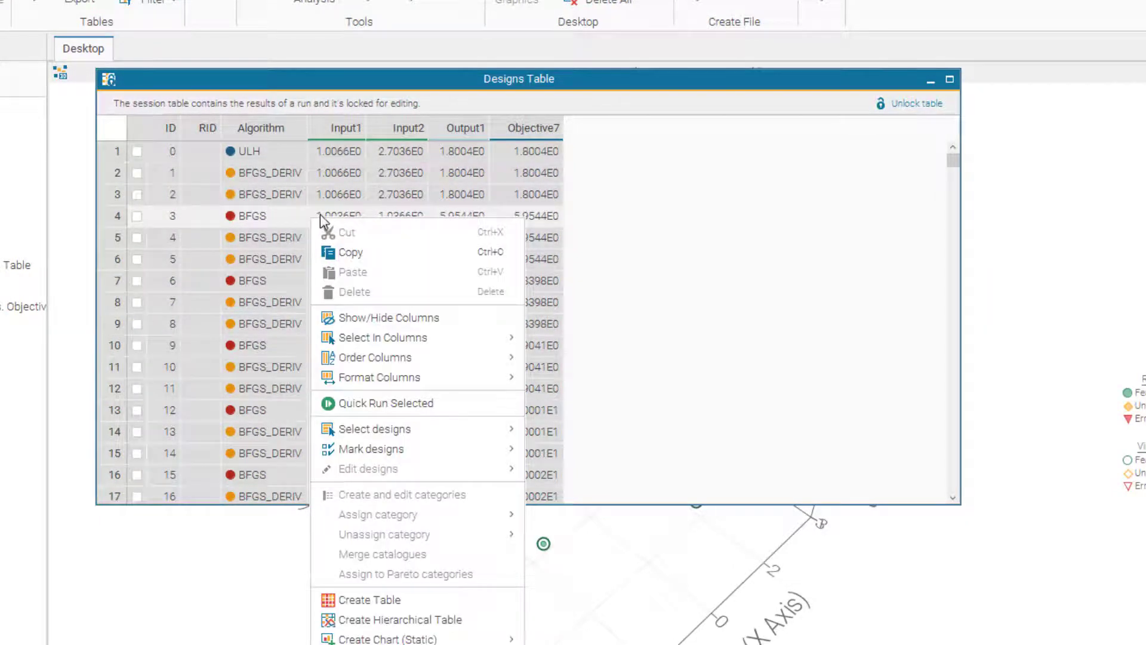
click(332, 599)
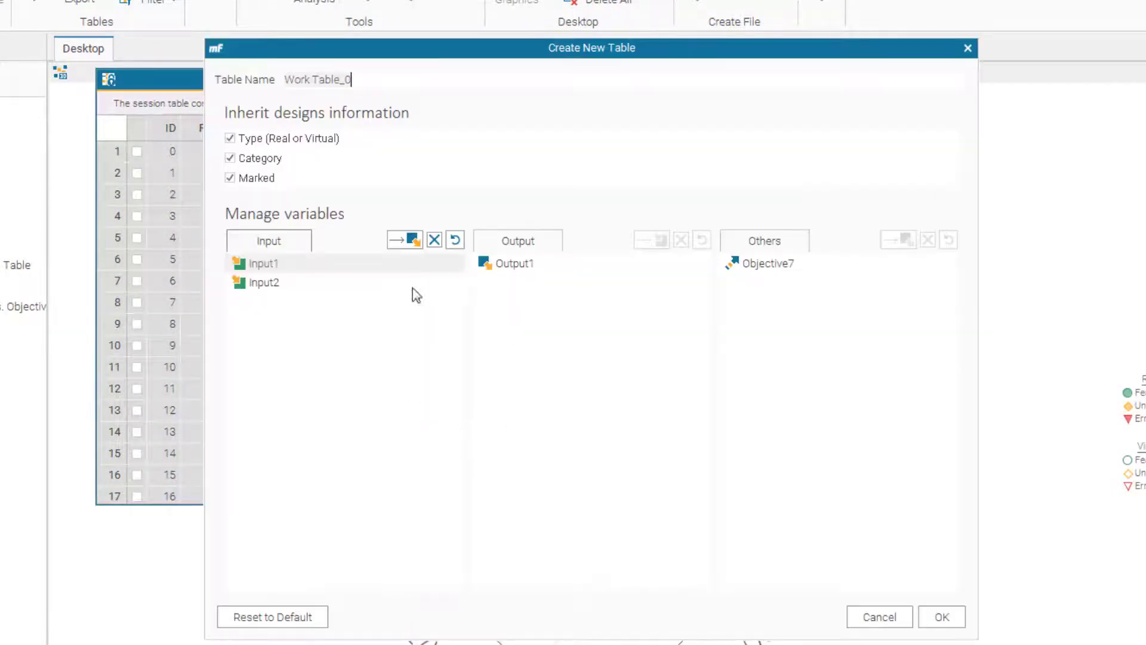
text(BF)
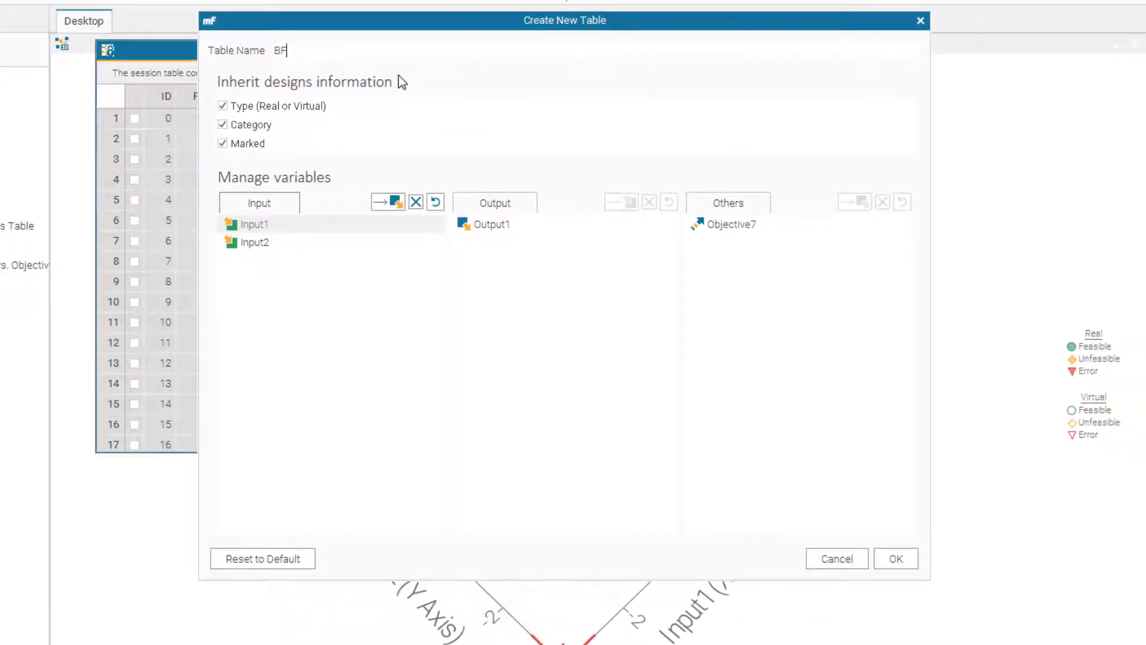
click(896, 557)
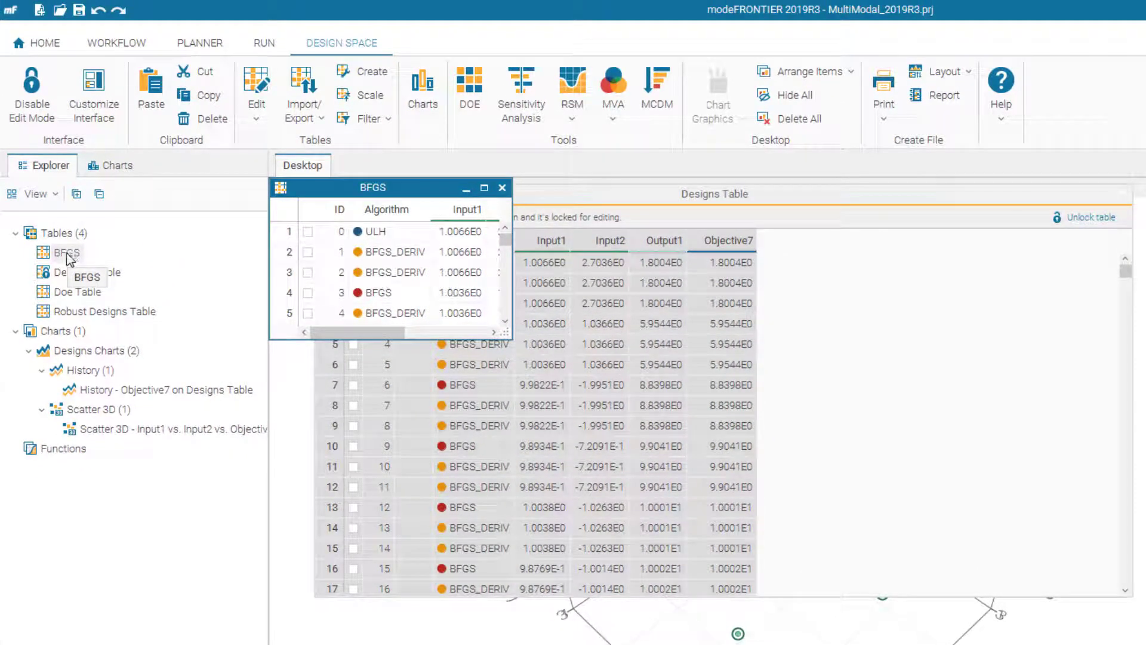
- Delete the Objective7 History chart and the Scatter 3D chart that are based on the Designs Table
double_click(144, 390)
right_click(145, 390)
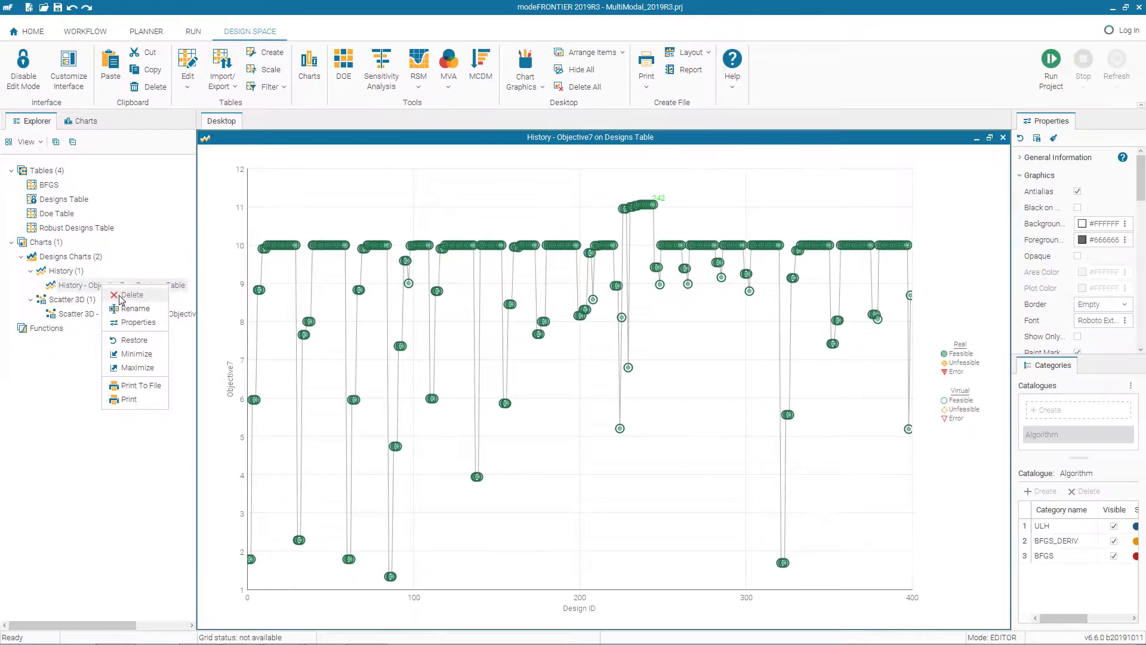
click(126, 295)
click(574, 368)
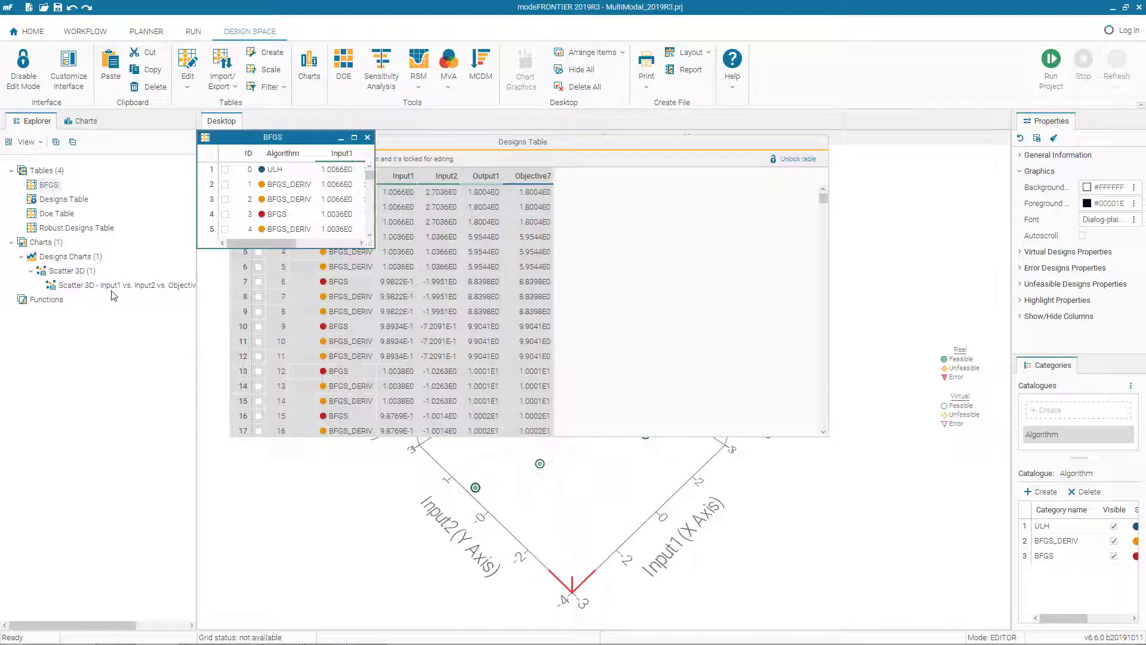
right_click(113, 288)
click(135, 298)
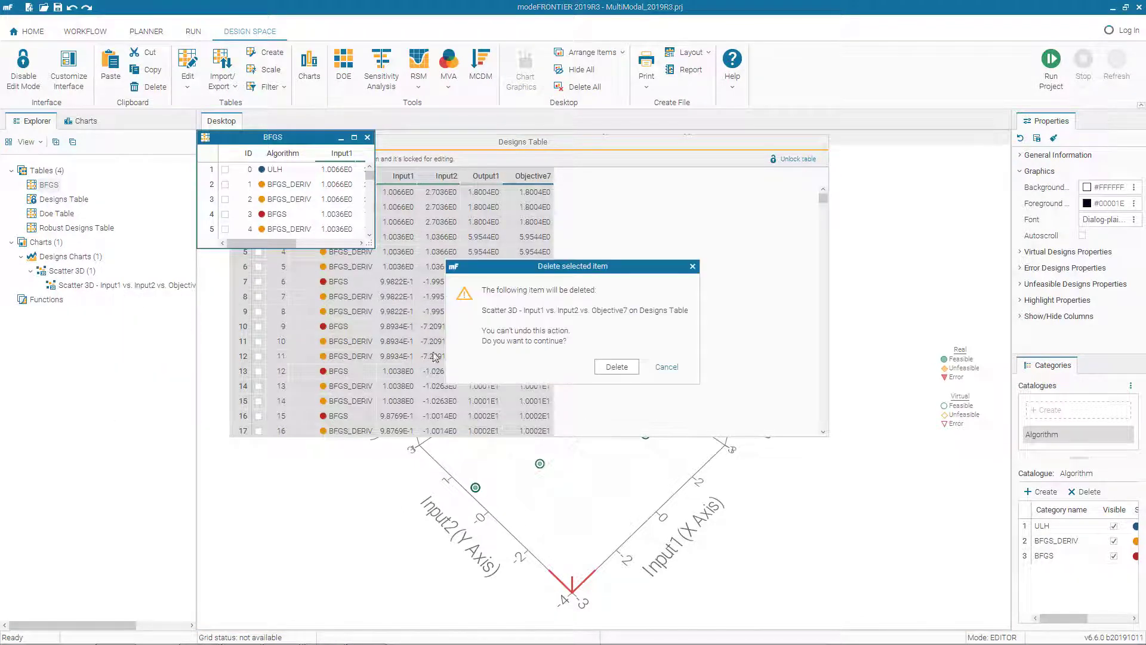
click(617, 367)
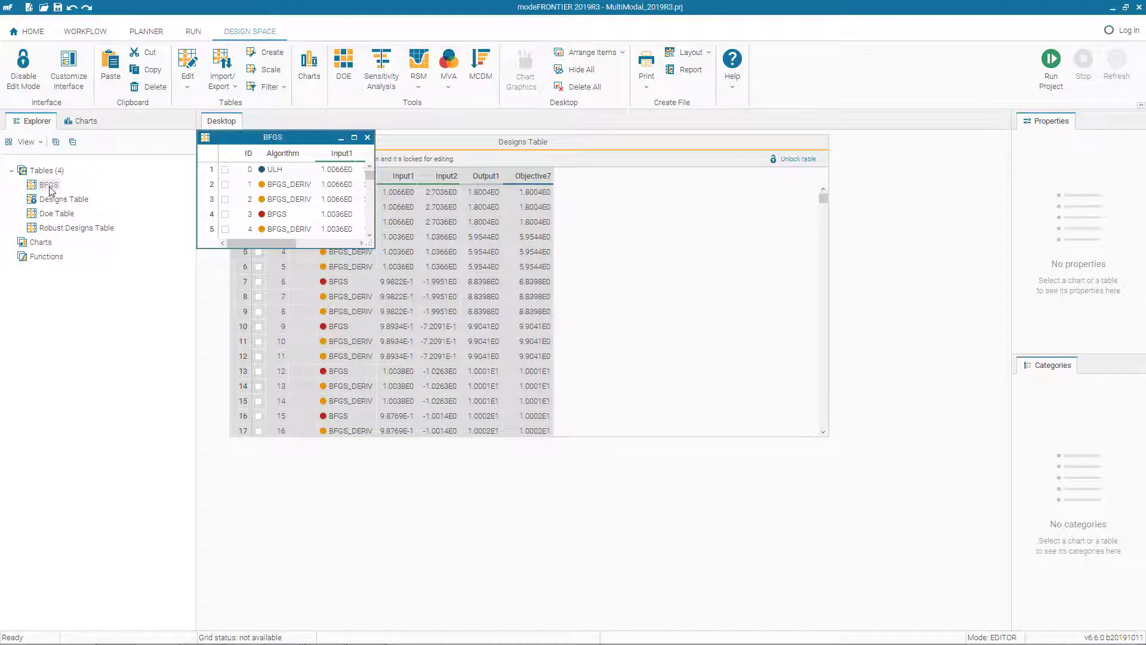
- Create a History chart of Objective7 from the BFGS table
click(308, 65)
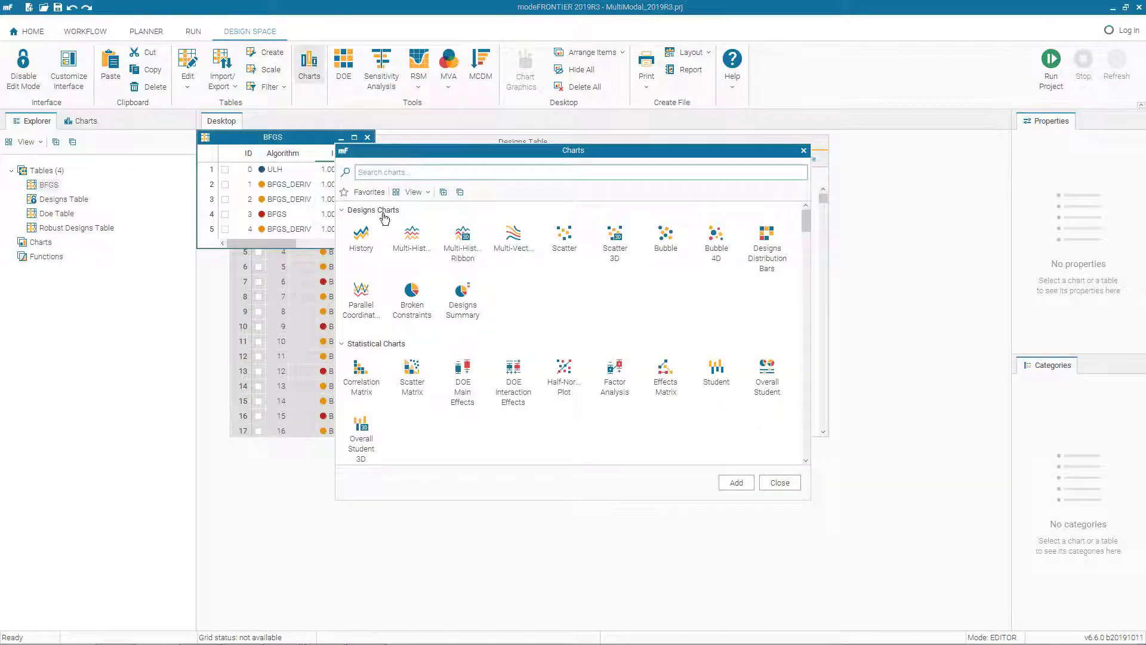
click(735, 482)
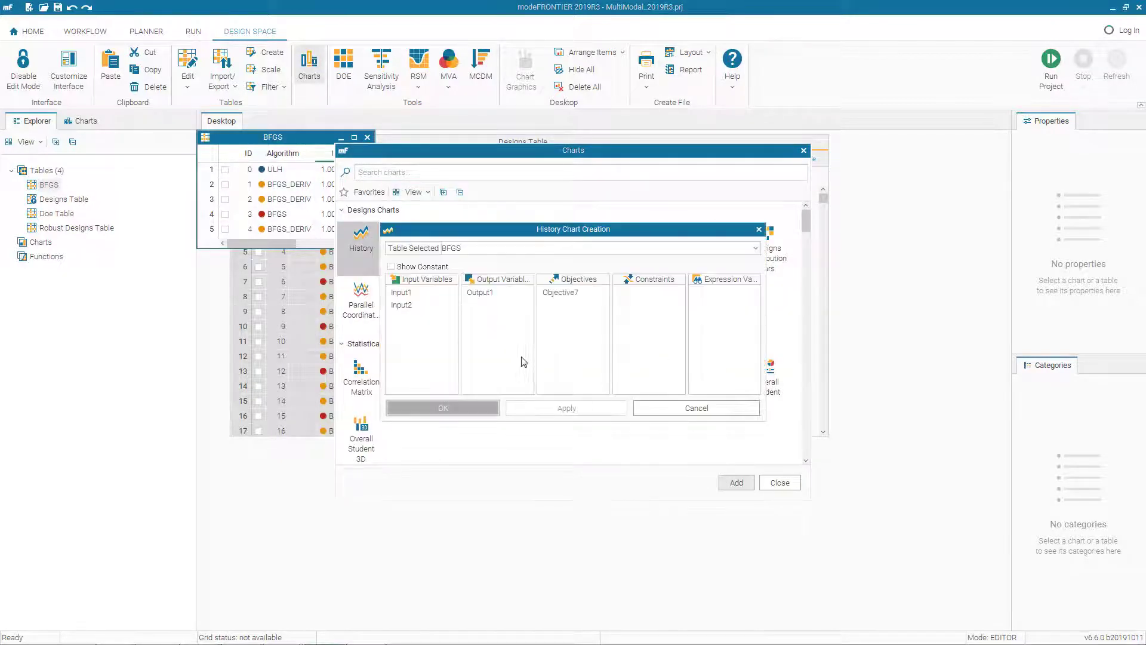
click(552, 293)
click(432, 408)
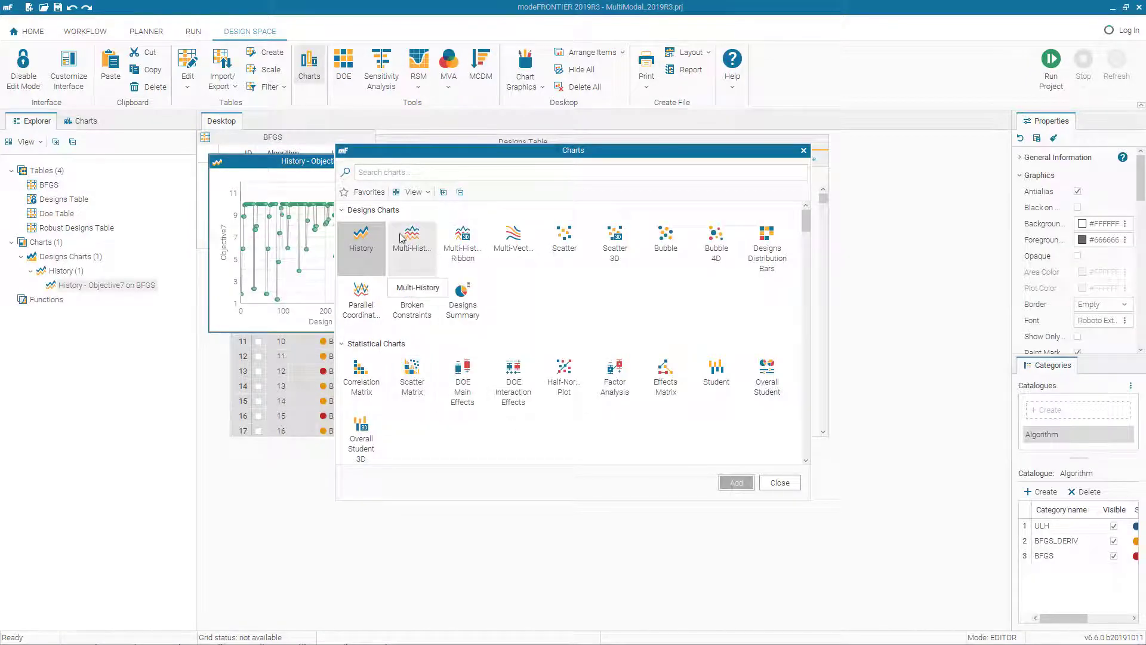
- Create a Scatter 3D chart from the BFGS table with Input1 on X, Input2 on Y and Objective7 on Z, and check its full name
click(608, 251)
click(736, 481)
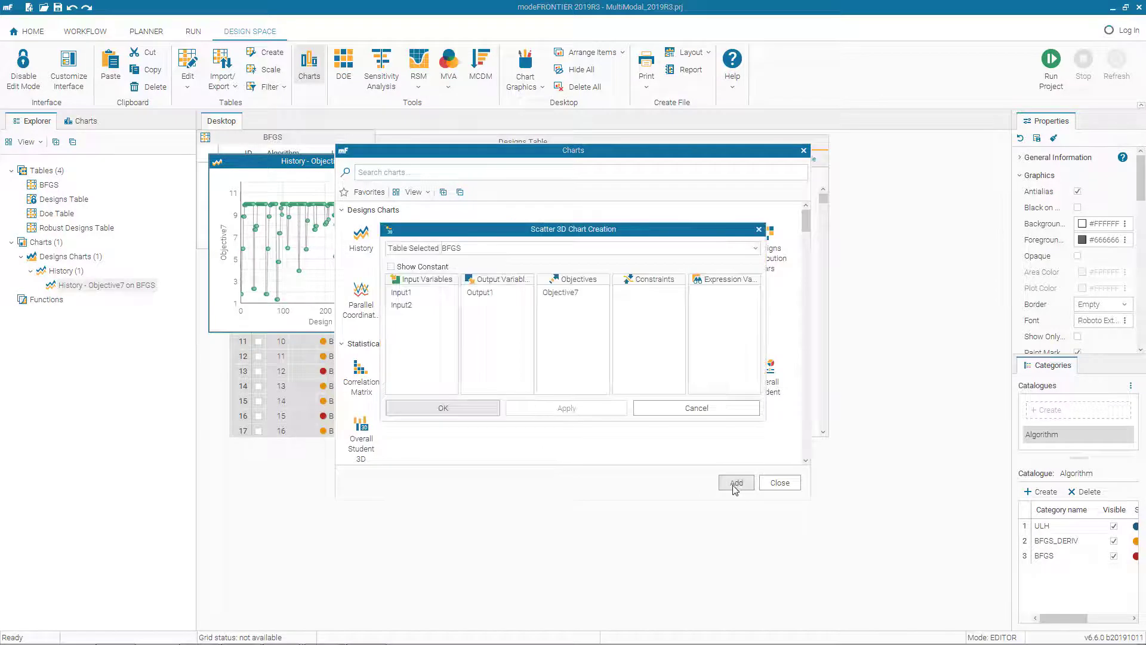
click(419, 297)
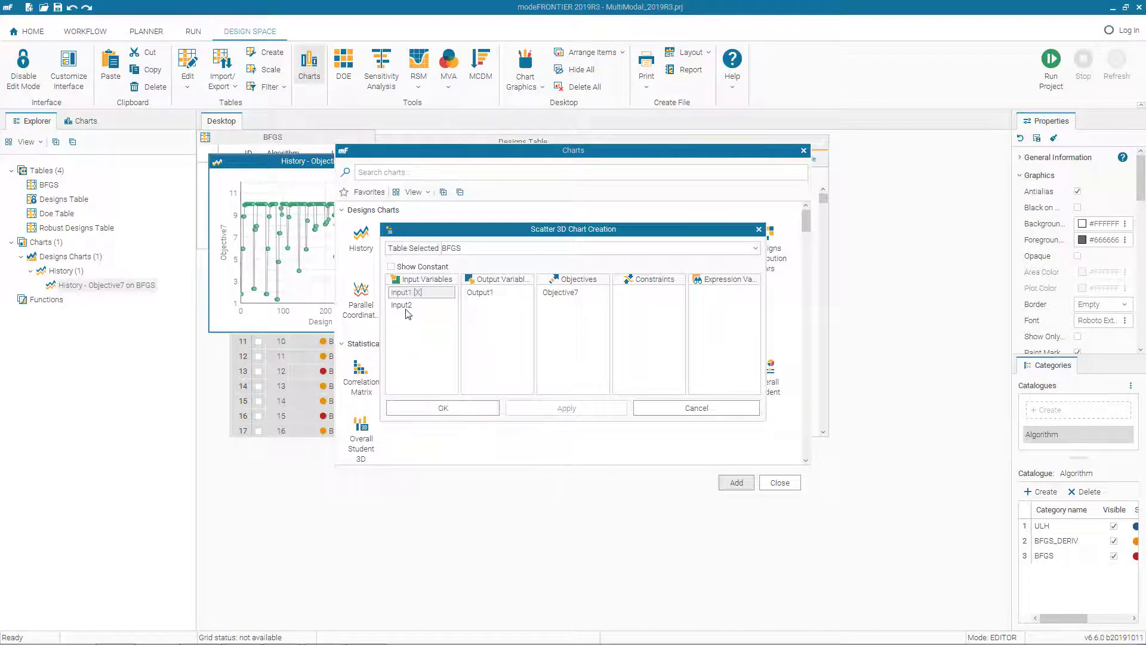
click(408, 306)
click(575, 293)
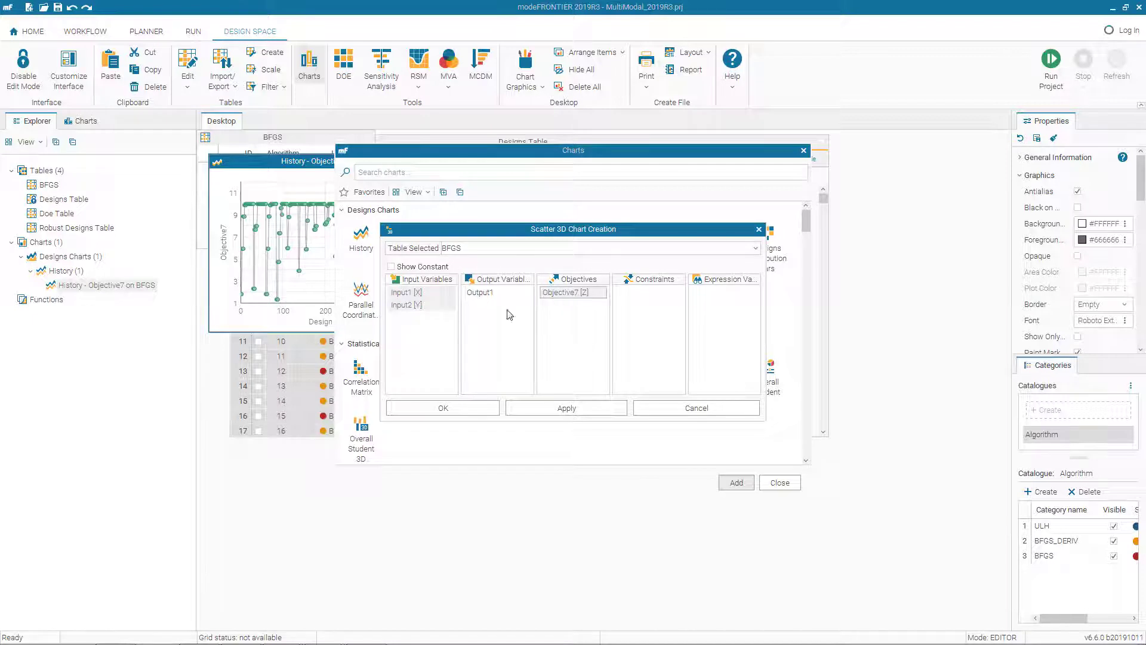
click(436, 408)
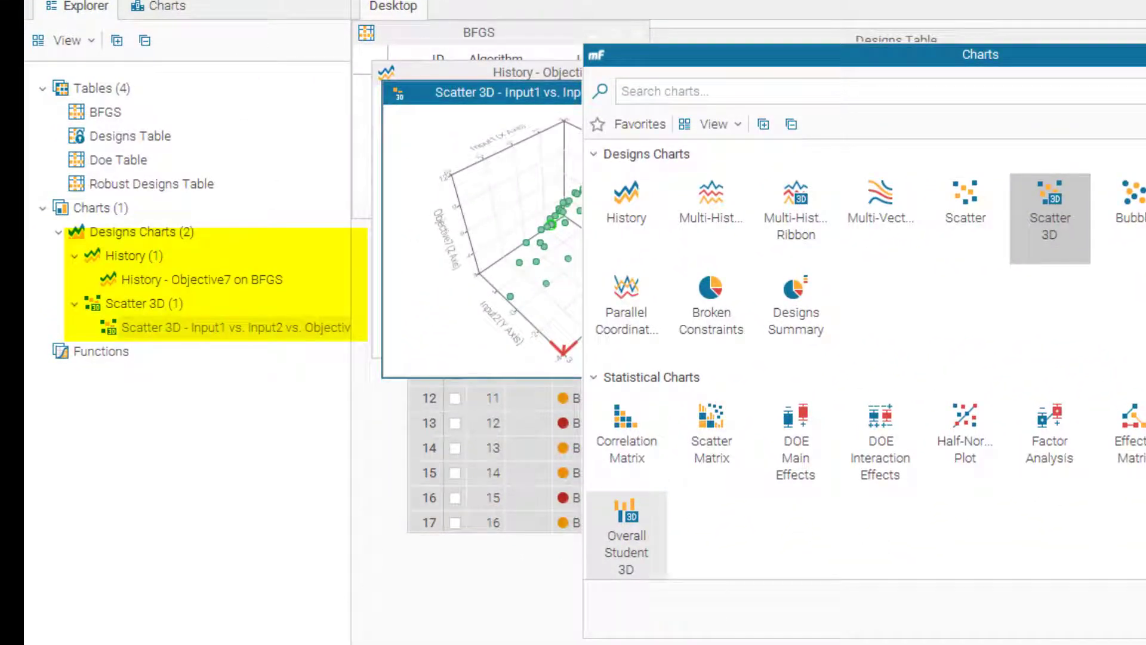
click(305, 569)
drag(353, 515, 580, 502)
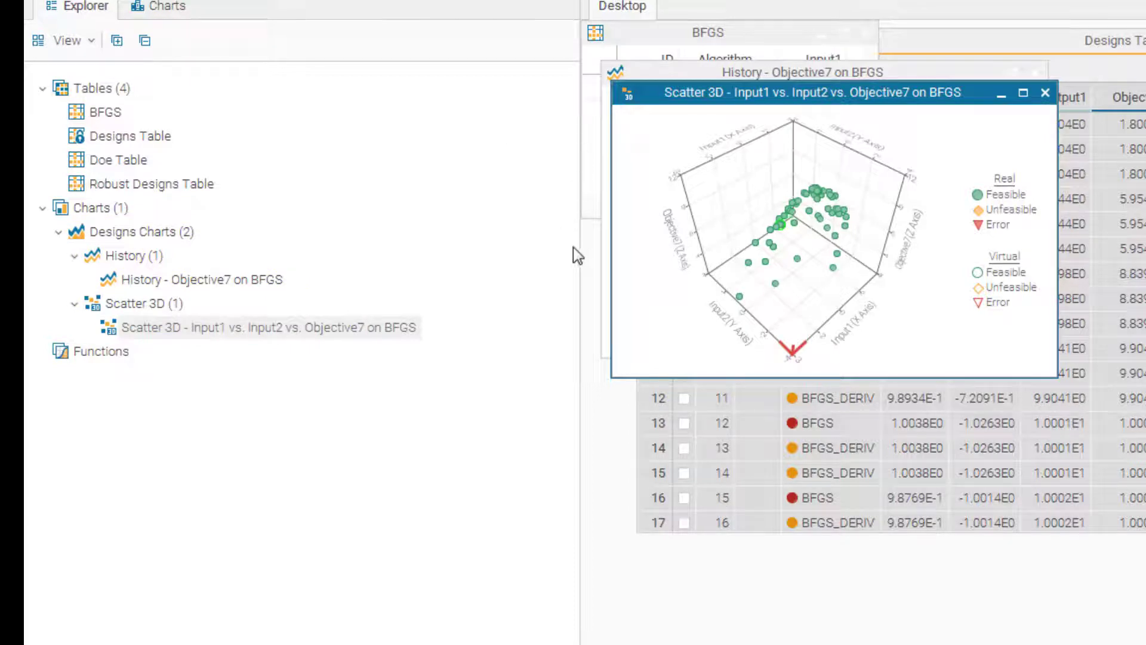
drag(580, 250, 465, 254)
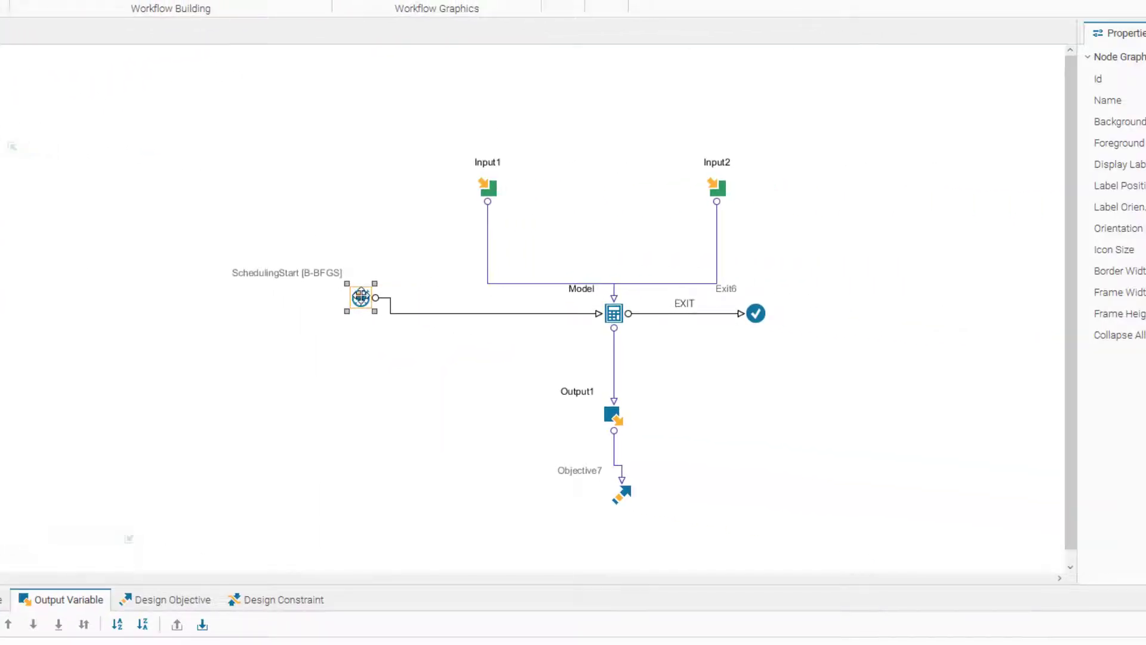
- Change the Scheduling Start algorithm to the self-initializing MOSA optimizer and set its number of evaluations to 40
double_click(361, 296)
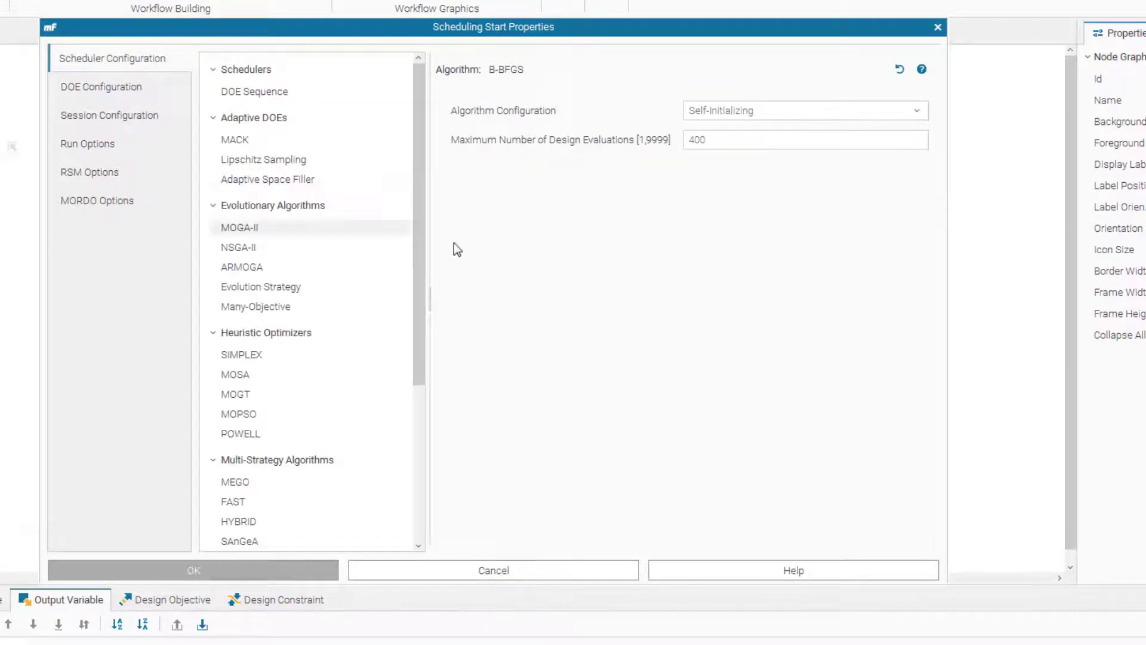
drag(422, 215, 422, 335)
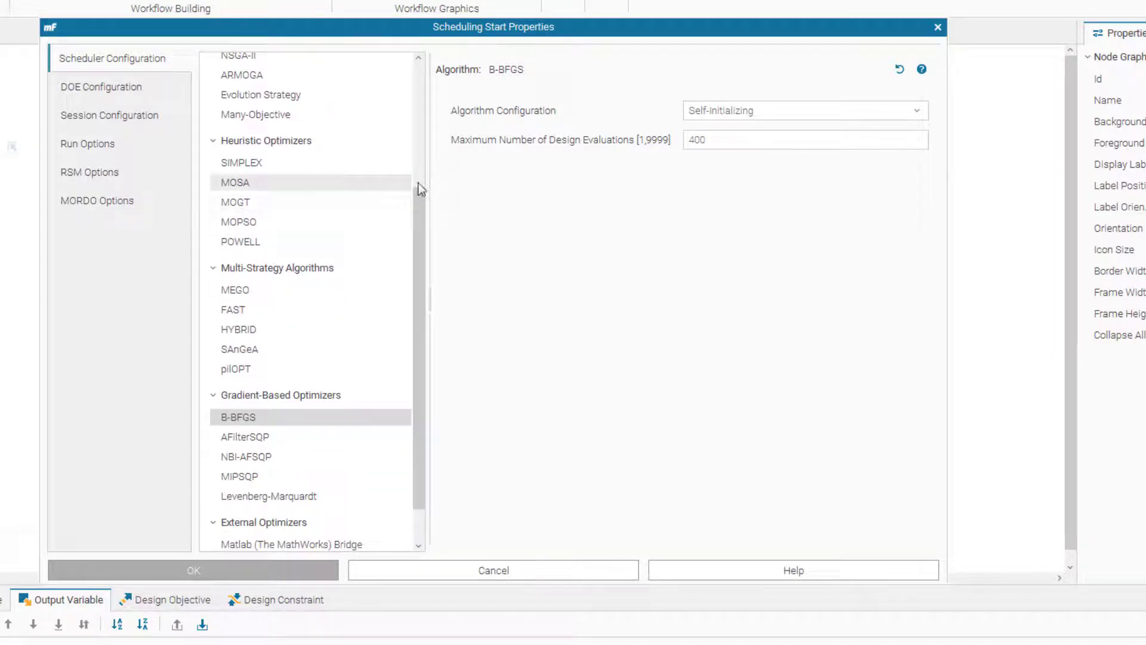
drag(425, 226, 443, 190)
click(246, 297)
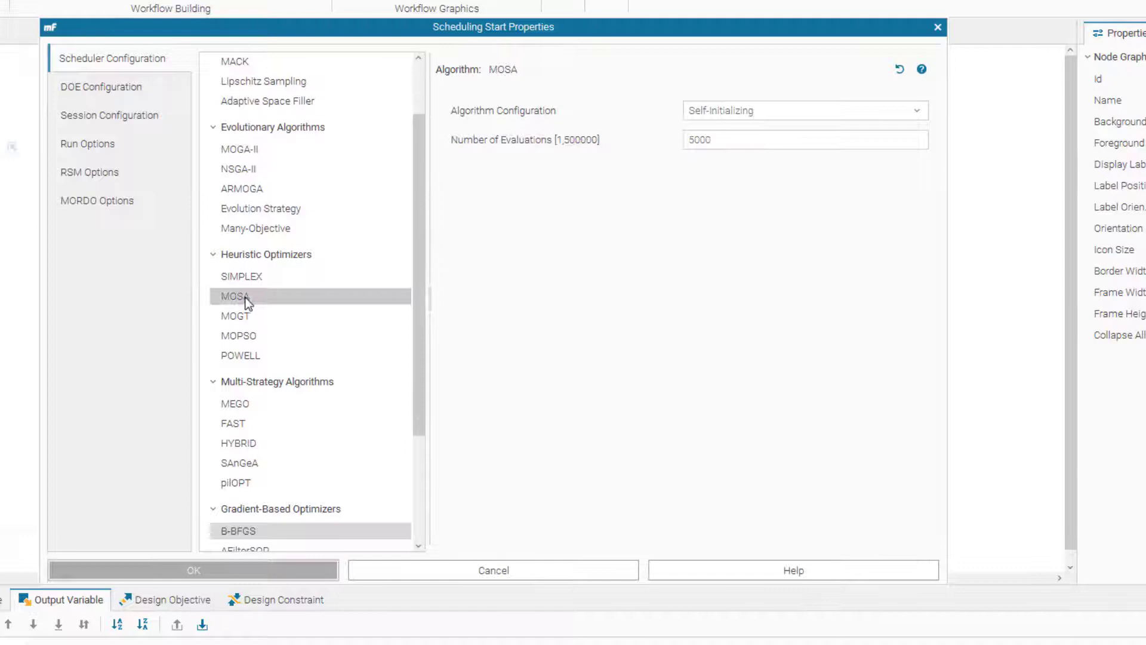
click(719, 142)
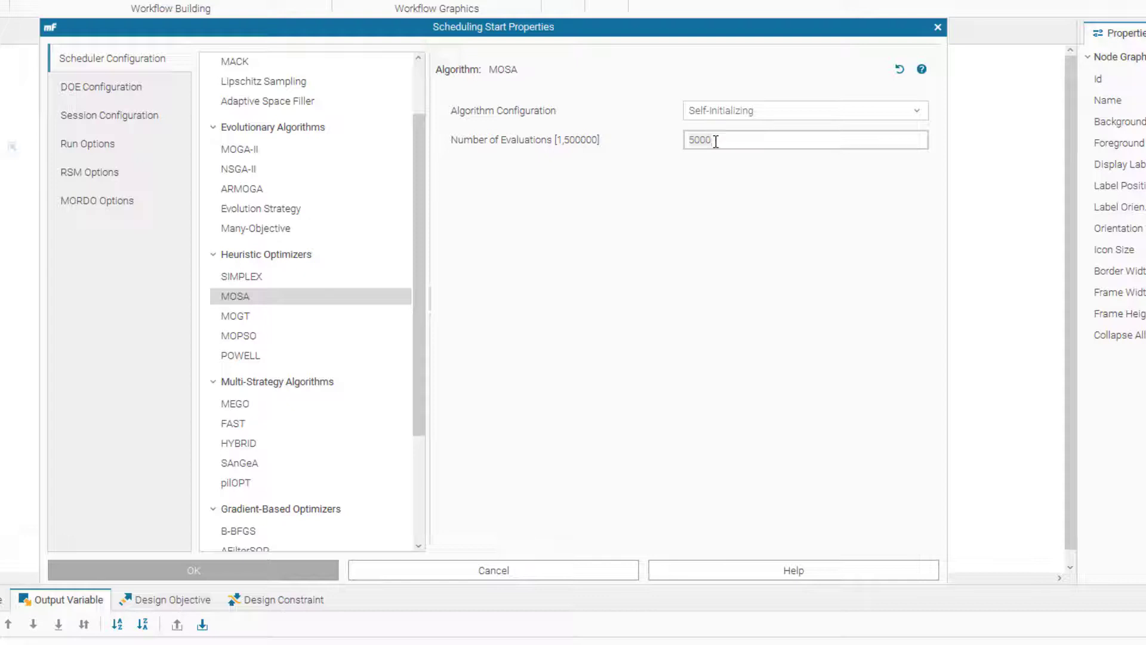
key(BackSpace)
key(BackSpace)
key(BackSpace)
key(BackSpace)
text(40)
click(274, 571)
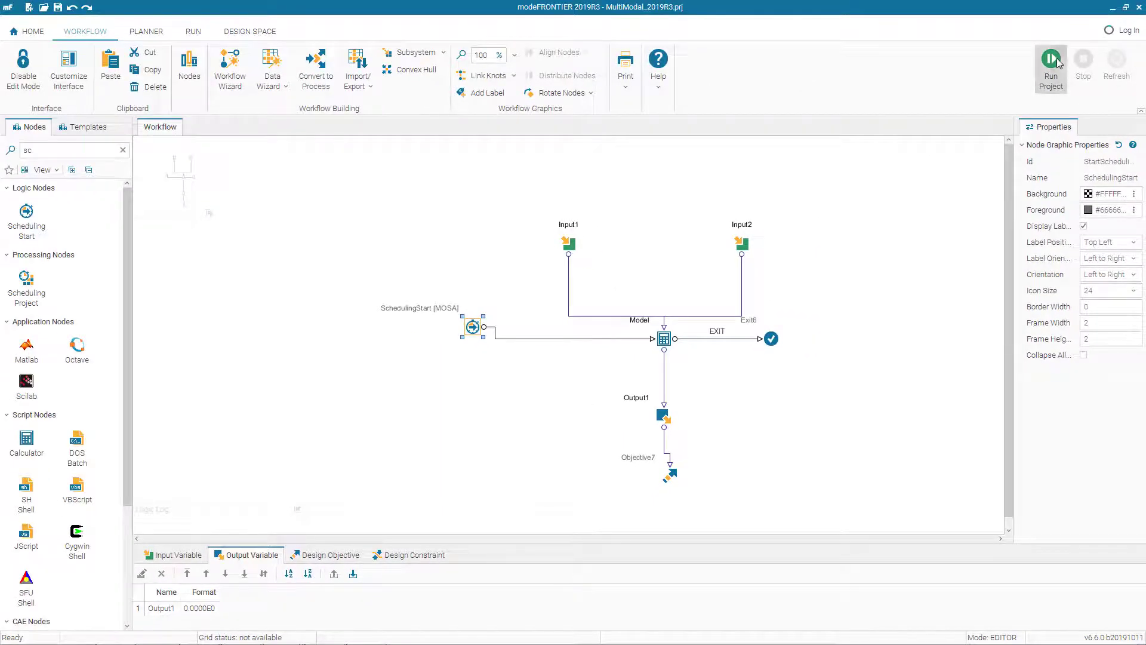
- Run the project with the MOSA scheduler, overwriting the existing file MultiModal_2019R3.prj
click(1054, 61)
click(928, 457)
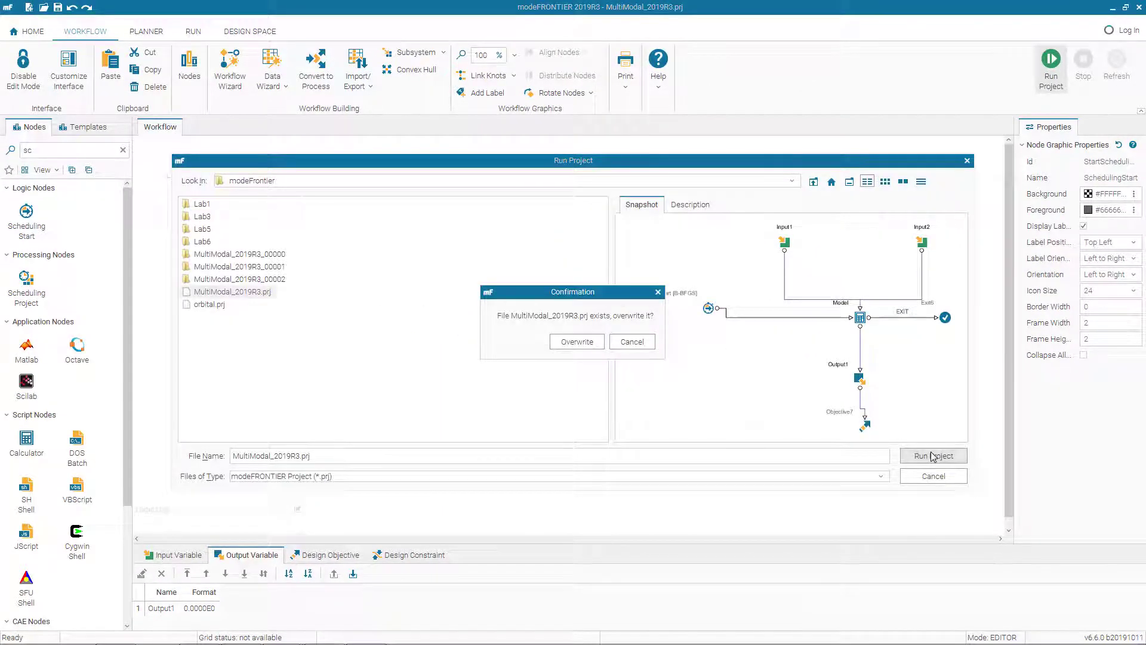
click(588, 341)
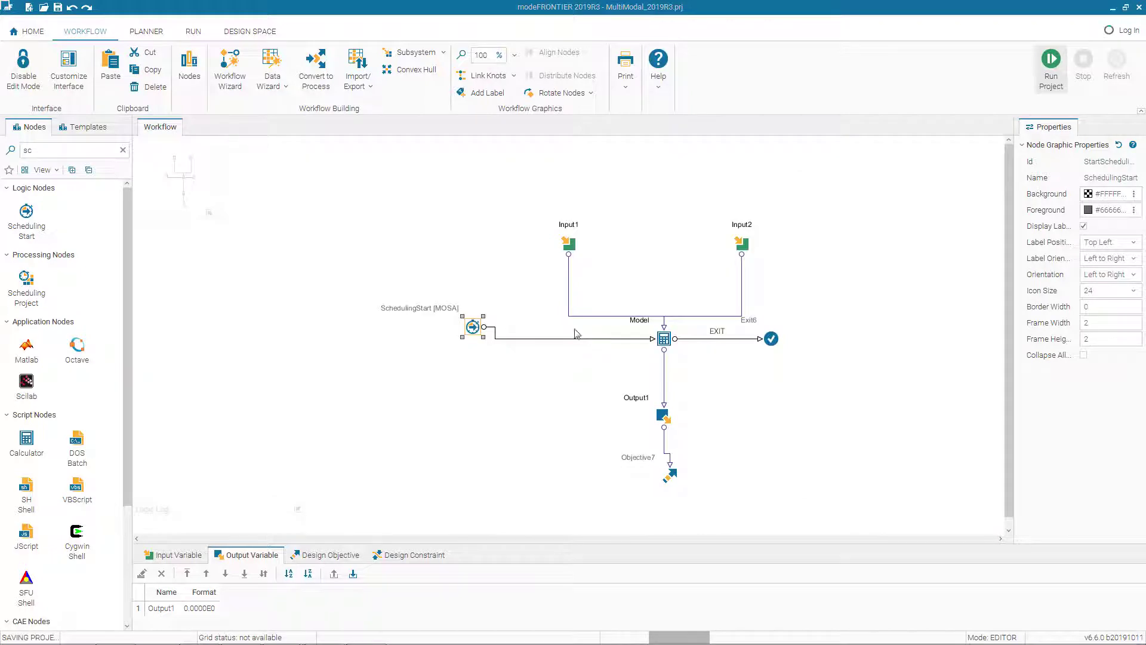
- Return to the design space and select all designs of the MOSA category from the Algorithm catalogue in the Designs Table
click(251, 31)
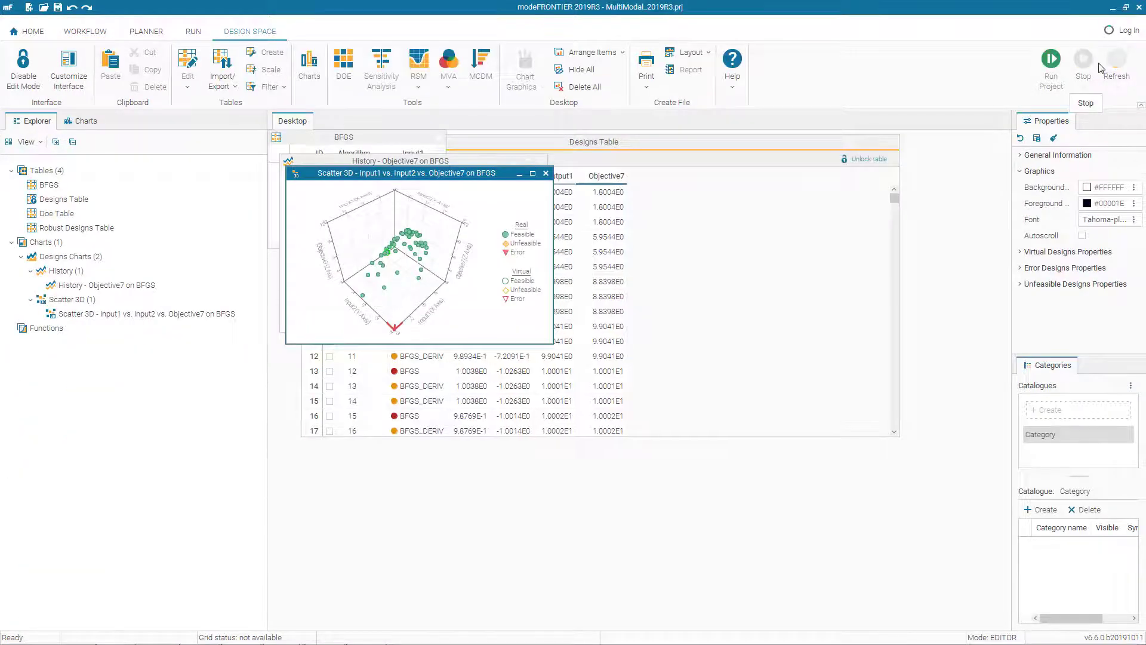
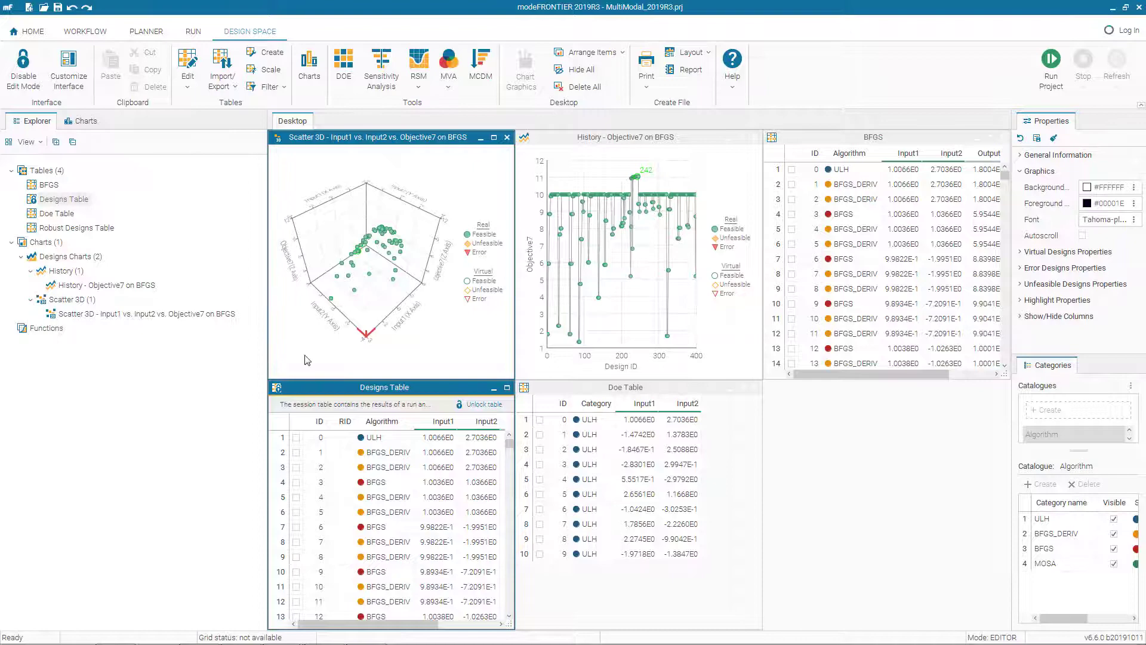
drag(401, 393, 421, 372)
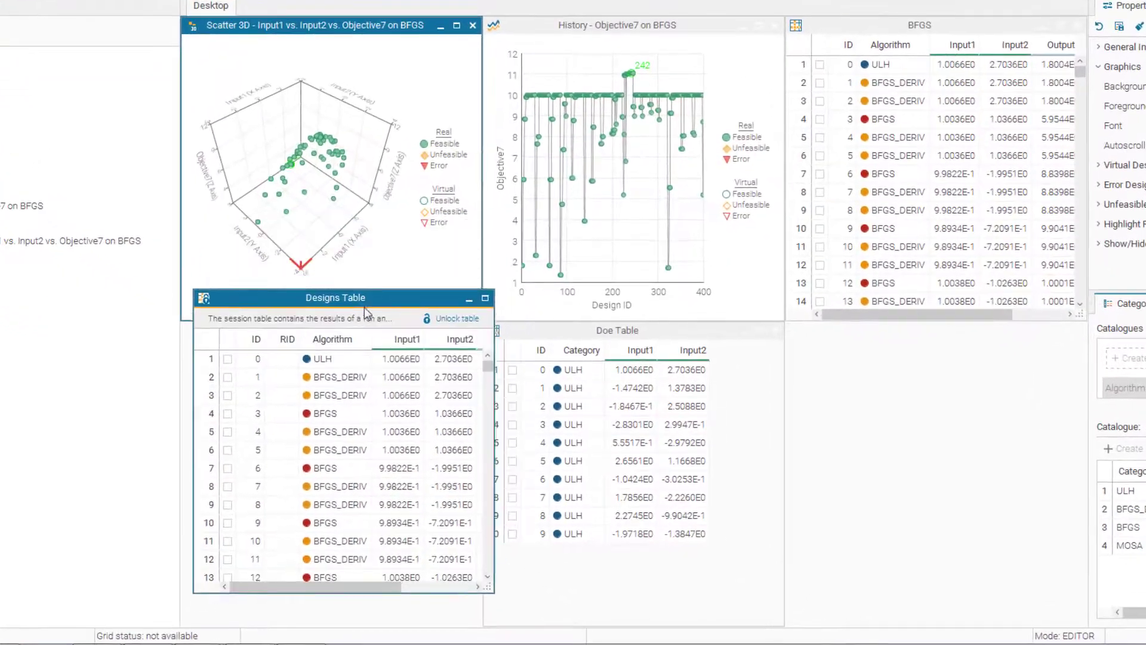
drag(366, 314, 371, 325)
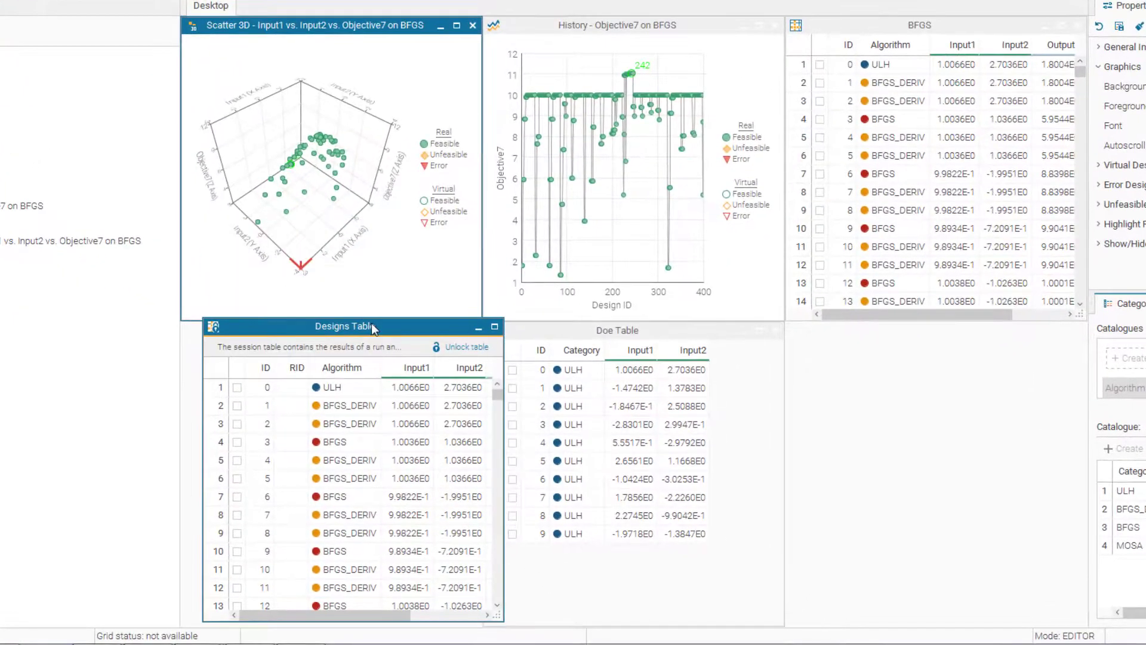
right_click(360, 405)
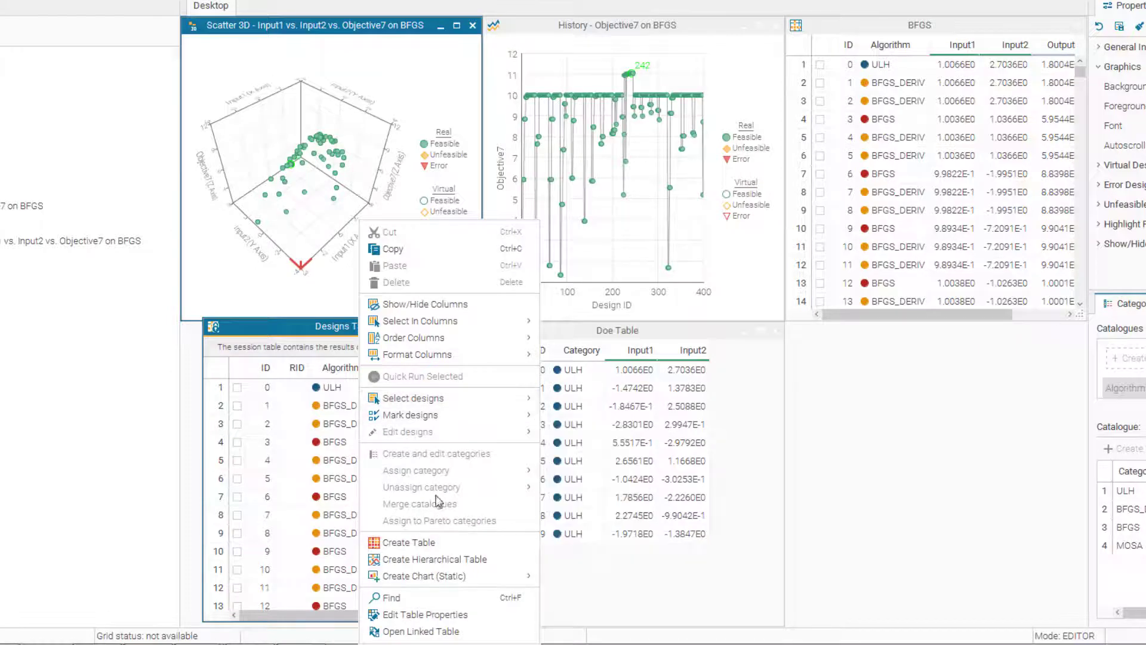
mouse_move(442, 398)
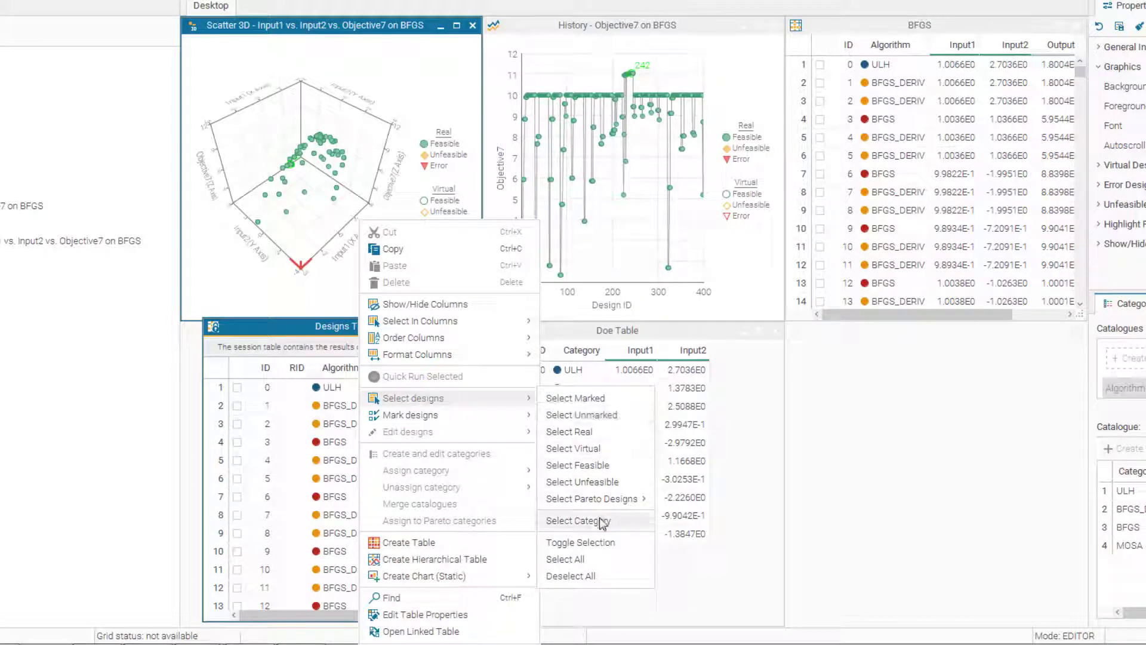
click(576, 521)
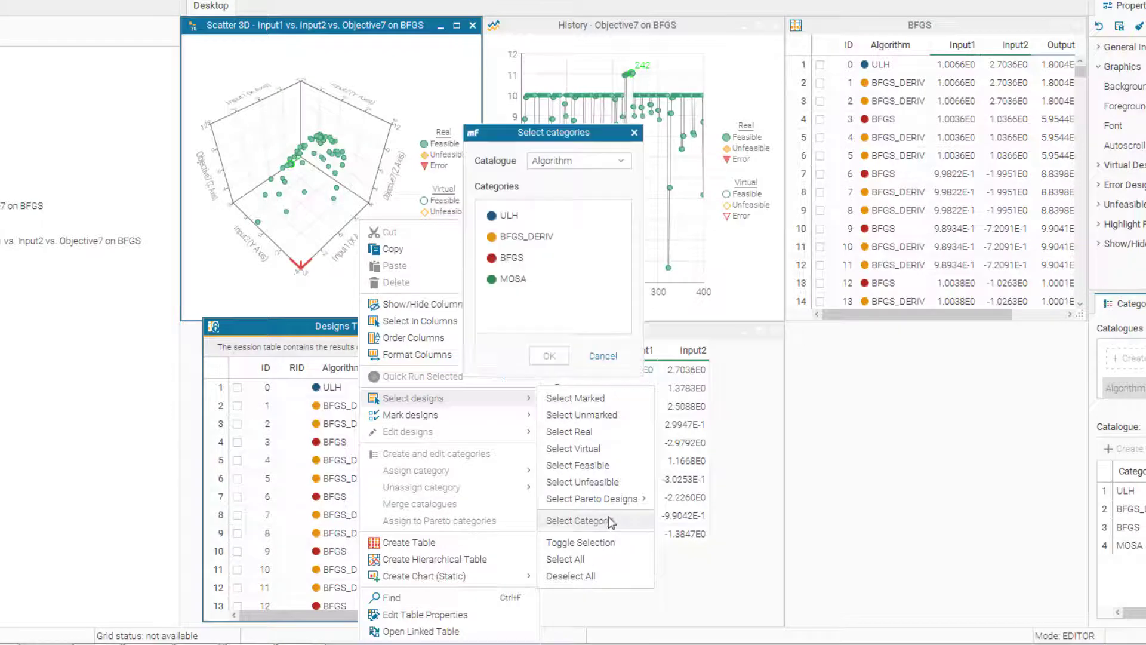
click(505, 285)
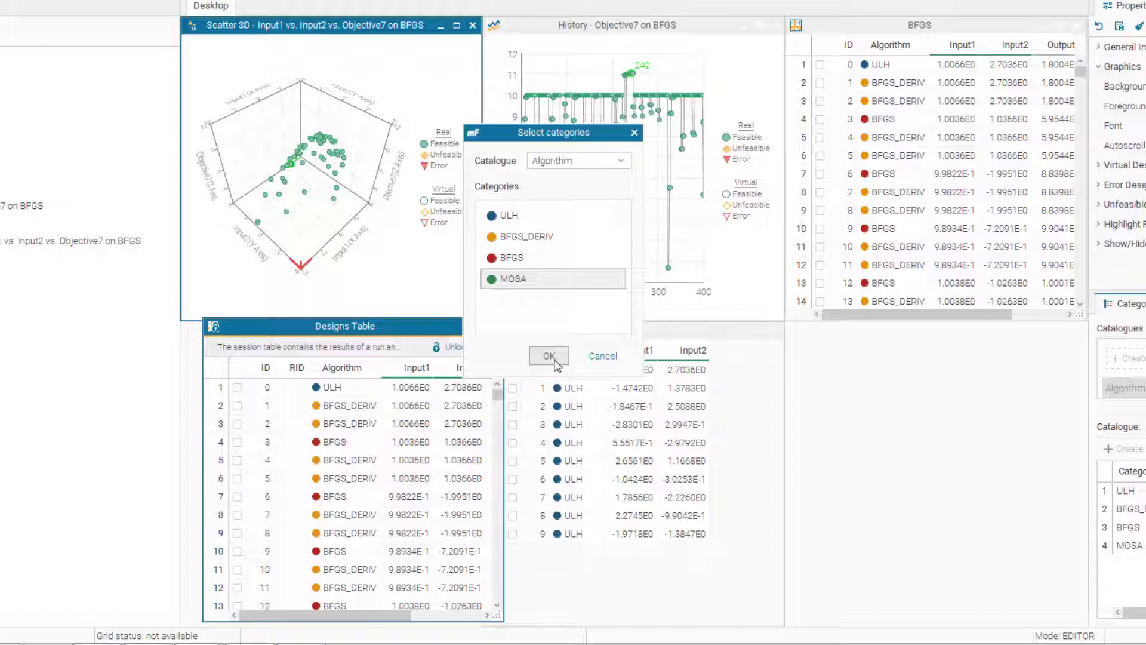
click(549, 356)
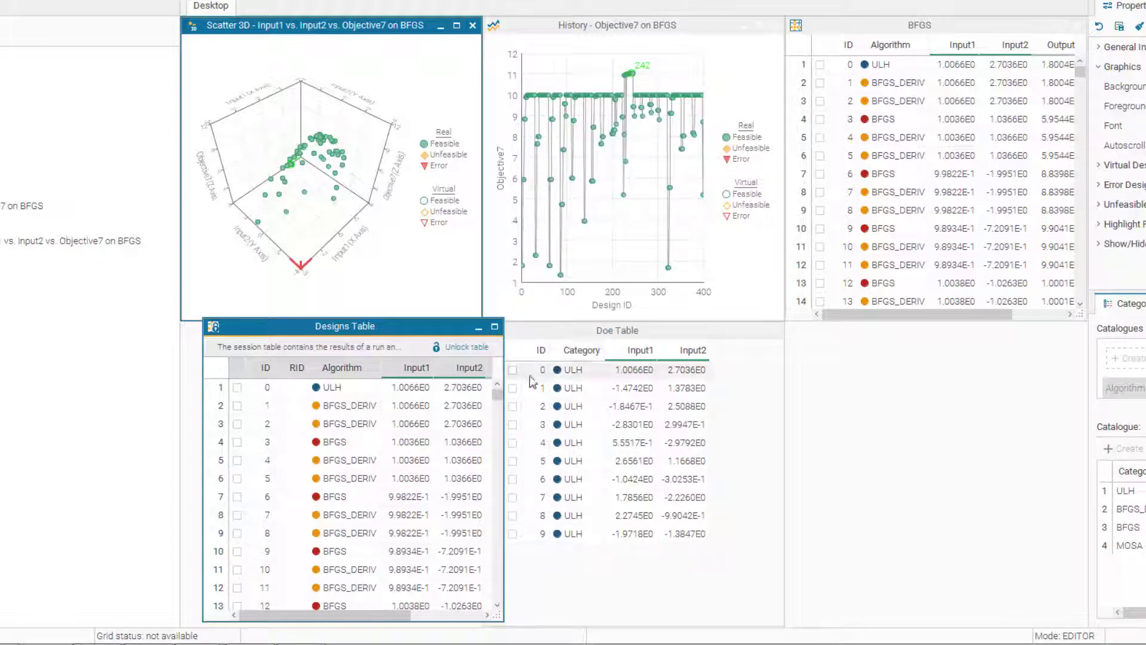
- Create a table named MOSA from the selected designs, inheriting only the Marked information, and enlarge its window to review the rows
drag(497, 395, 493, 591)
right_click(363, 459)
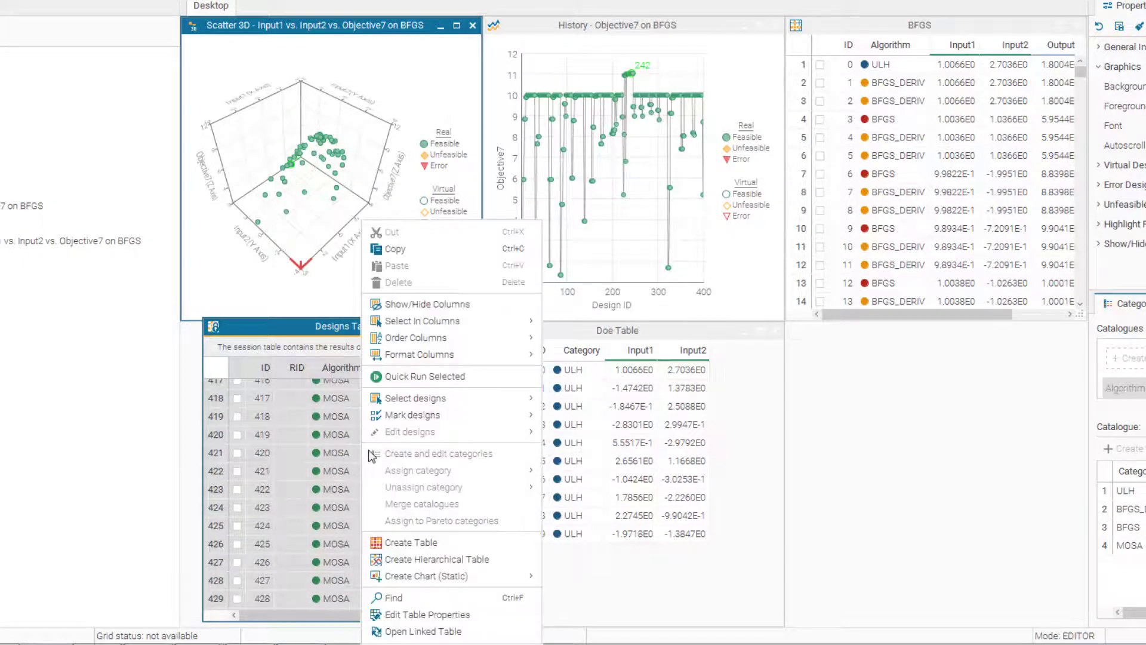
mouse_move(439, 418)
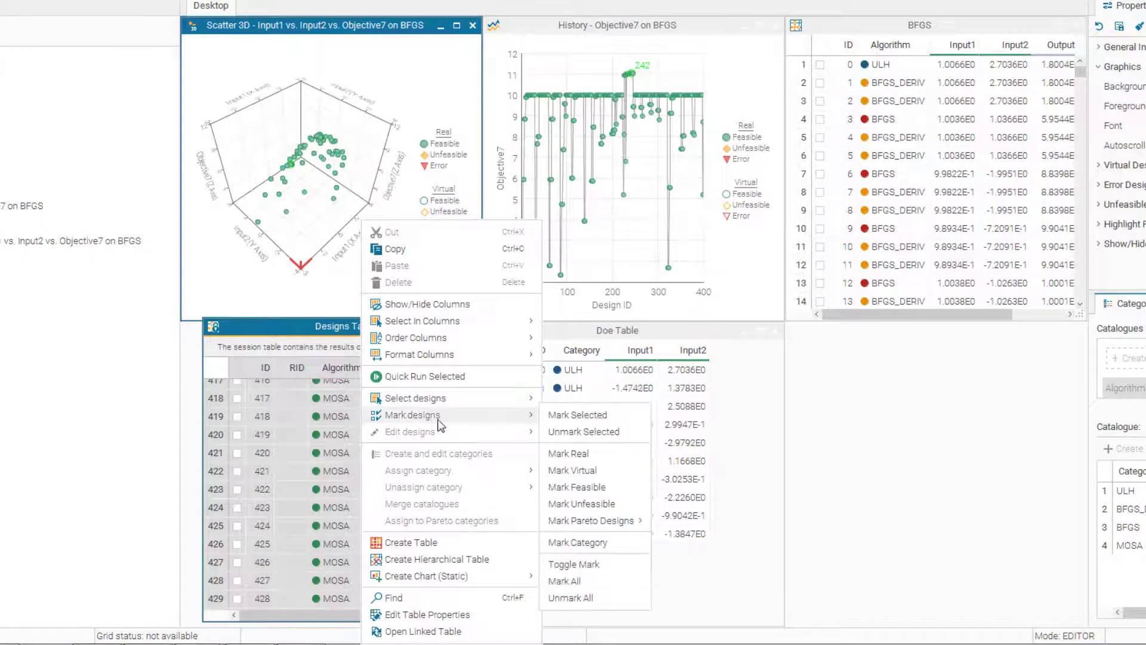
click(421, 544)
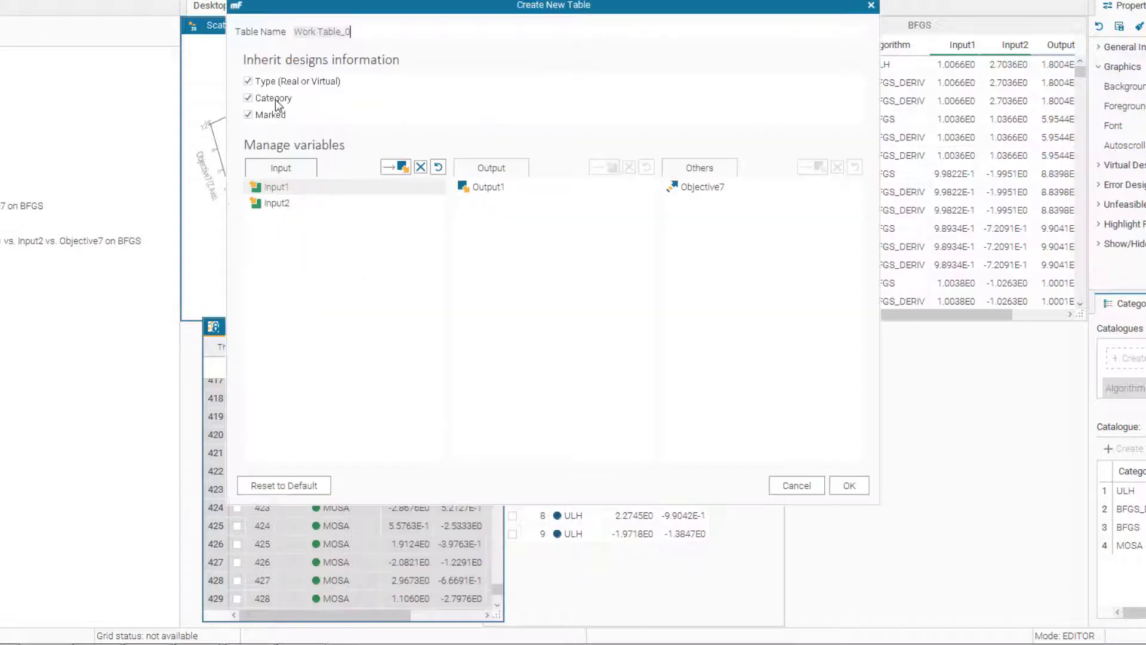
click(249, 99)
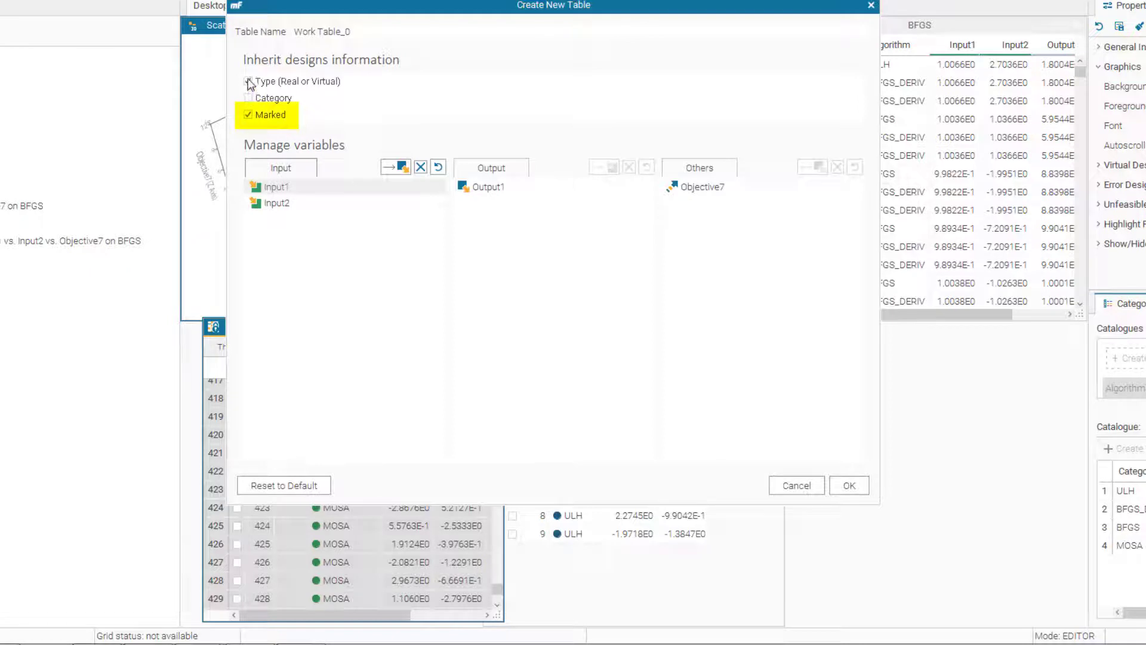
click(249, 82)
drag(354, 37, 297, 37)
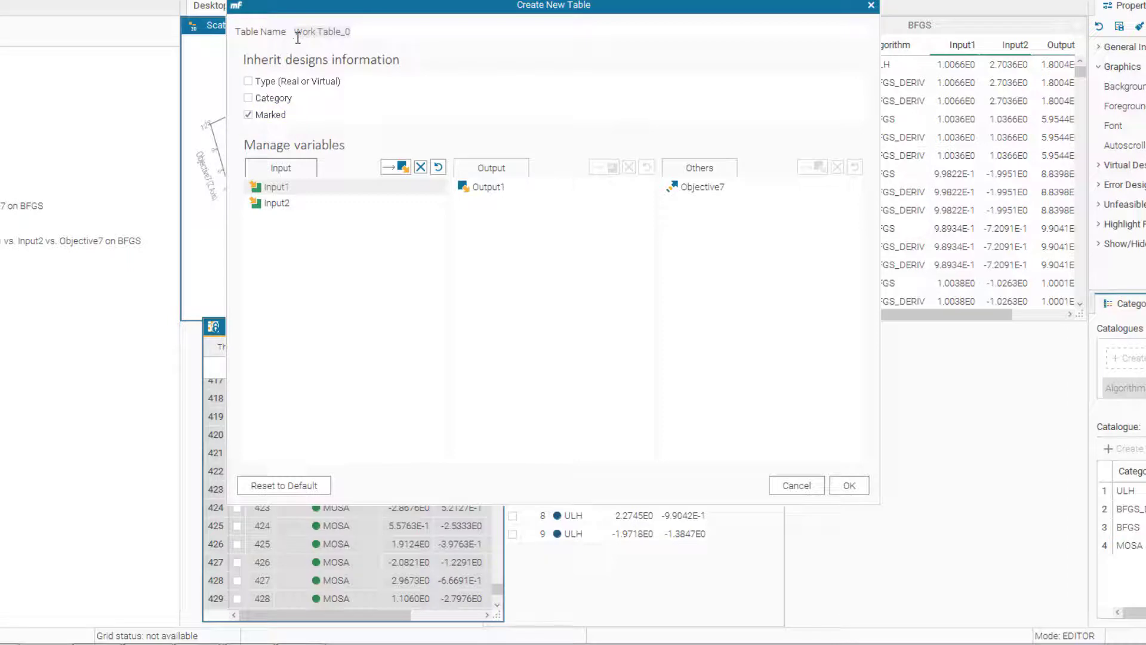
text(MOSA)
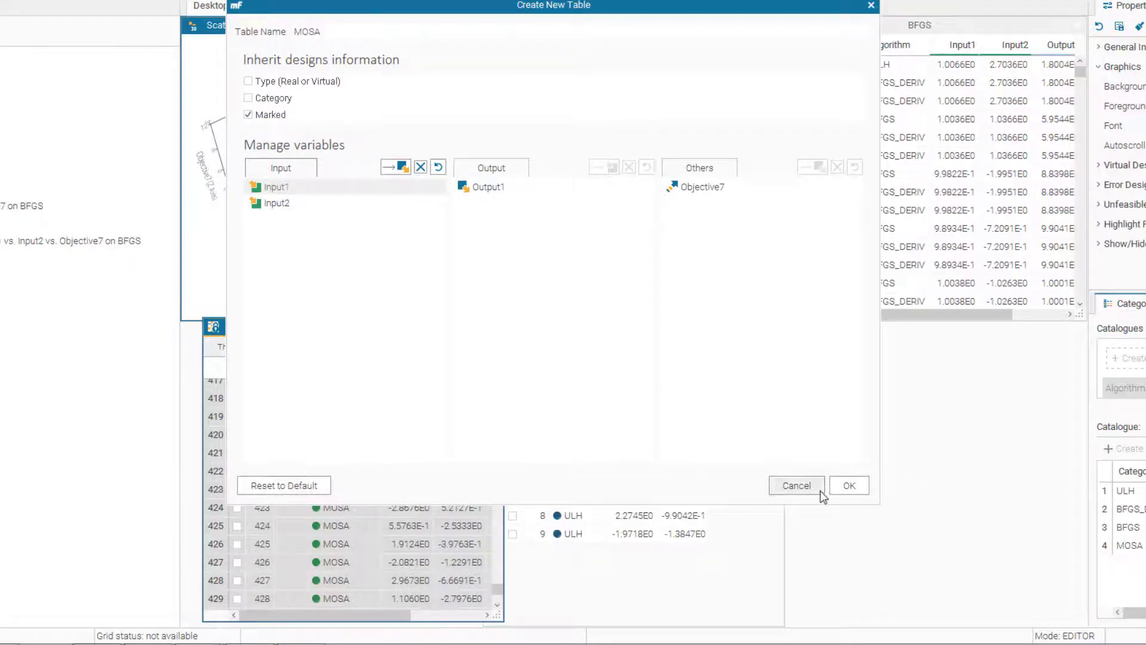
click(856, 485)
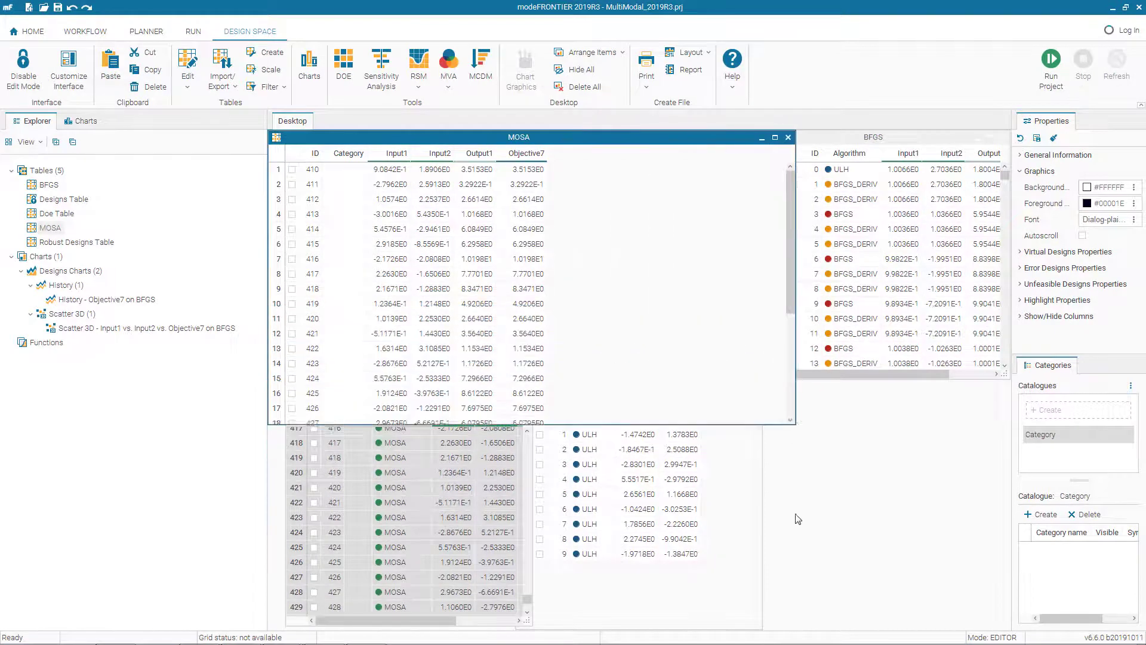
drag(796, 356, 793, 300)
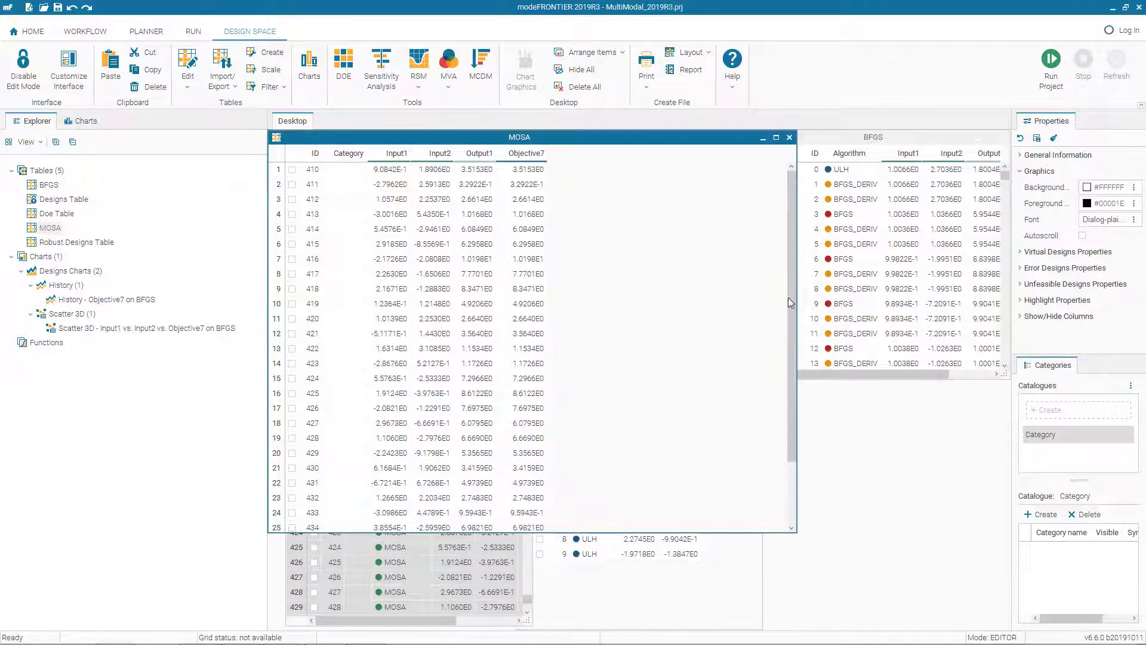
scroll(786, 310, down, 2)
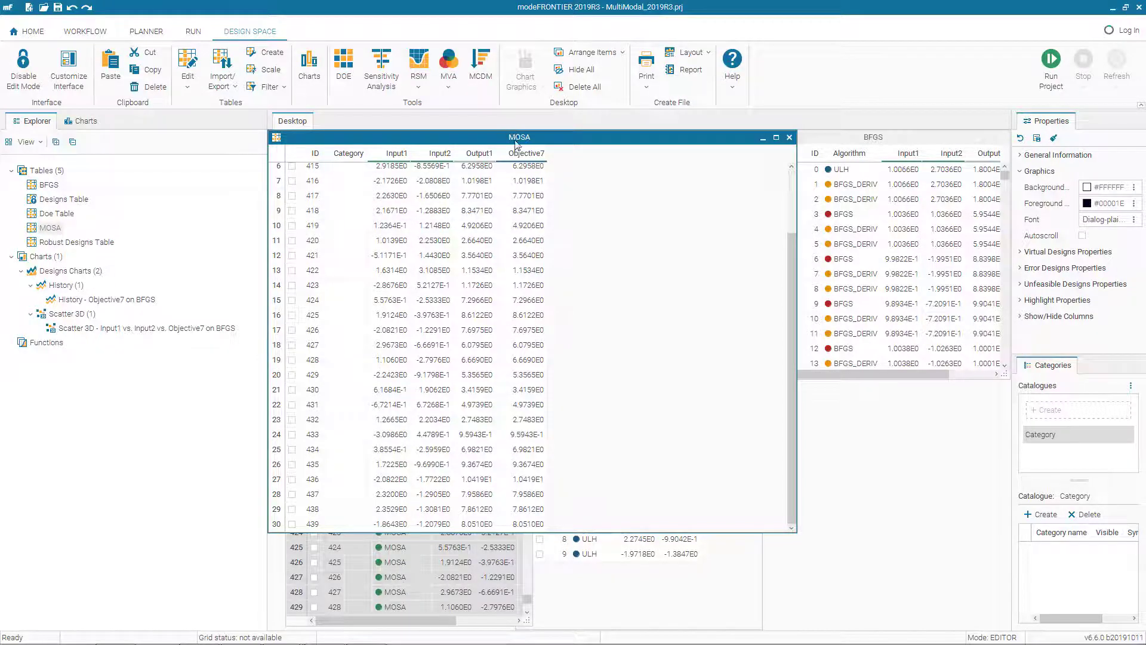
- Create a History chart of Objective7 from the MOSA table
click(309, 65)
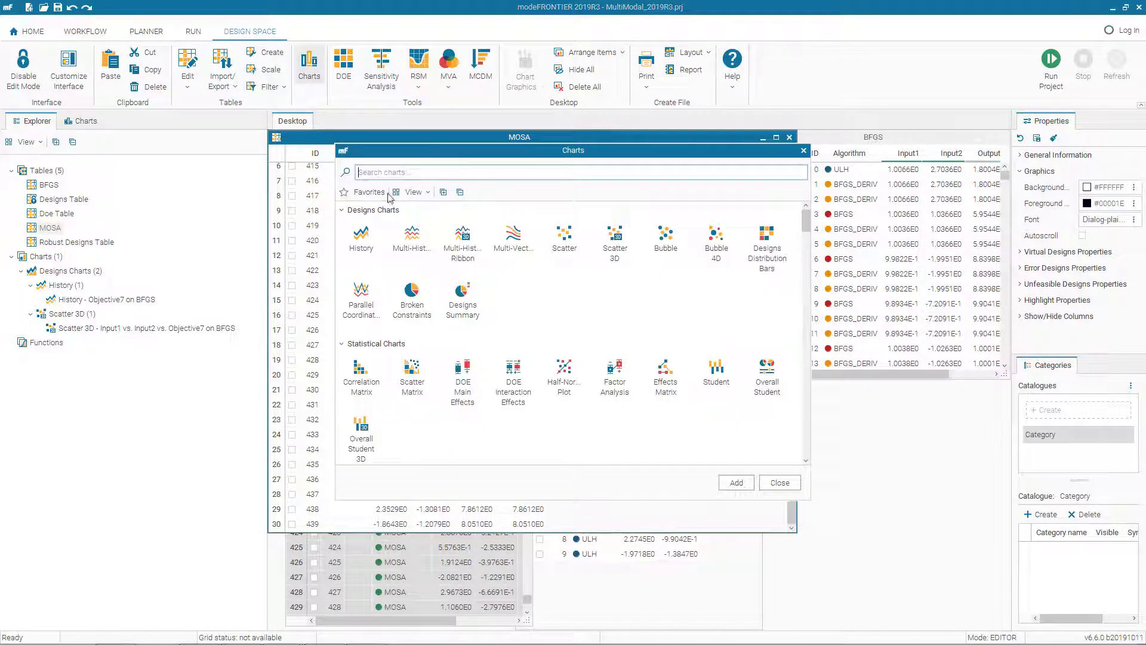
click(369, 244)
click(736, 483)
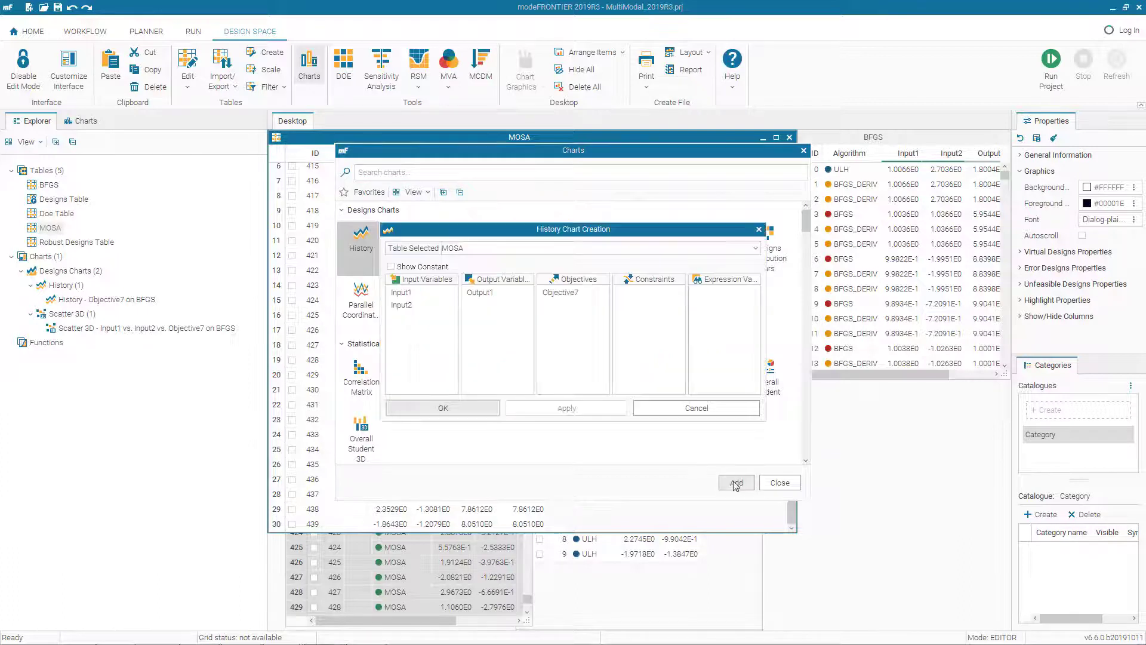
click(564, 293)
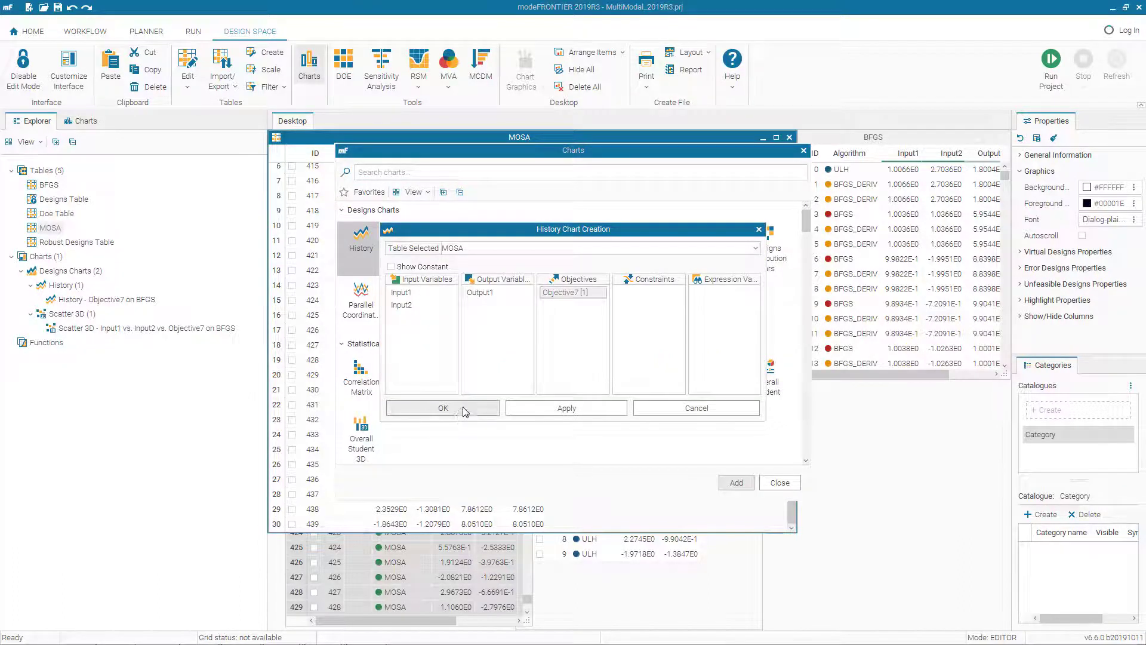
click(443, 409)
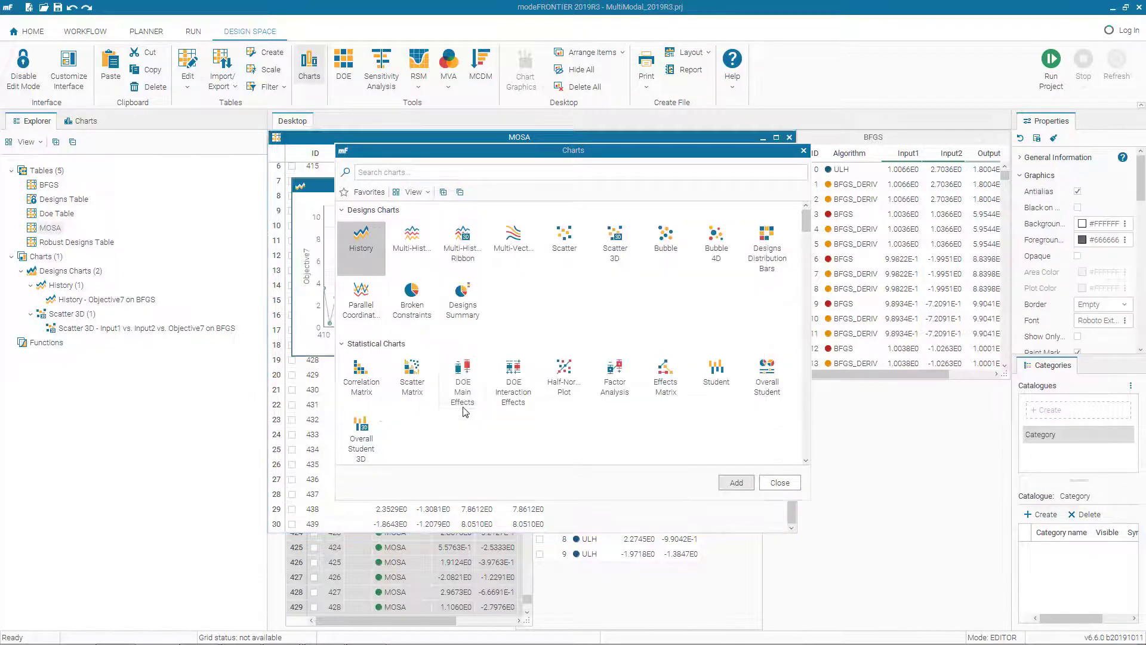
- Create a Scatter 3D chart from the MOSA table with Input1 on X, Input2 on Y and Objective7 on Z
click(604, 235)
click(736, 482)
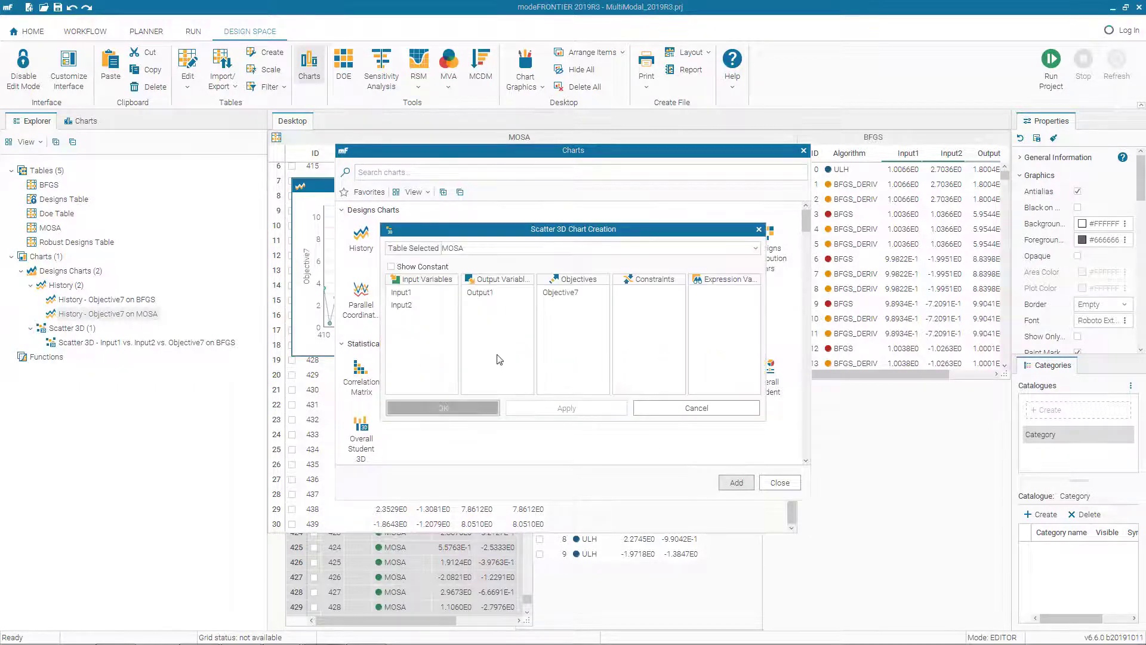
drag(401, 292, 412, 305)
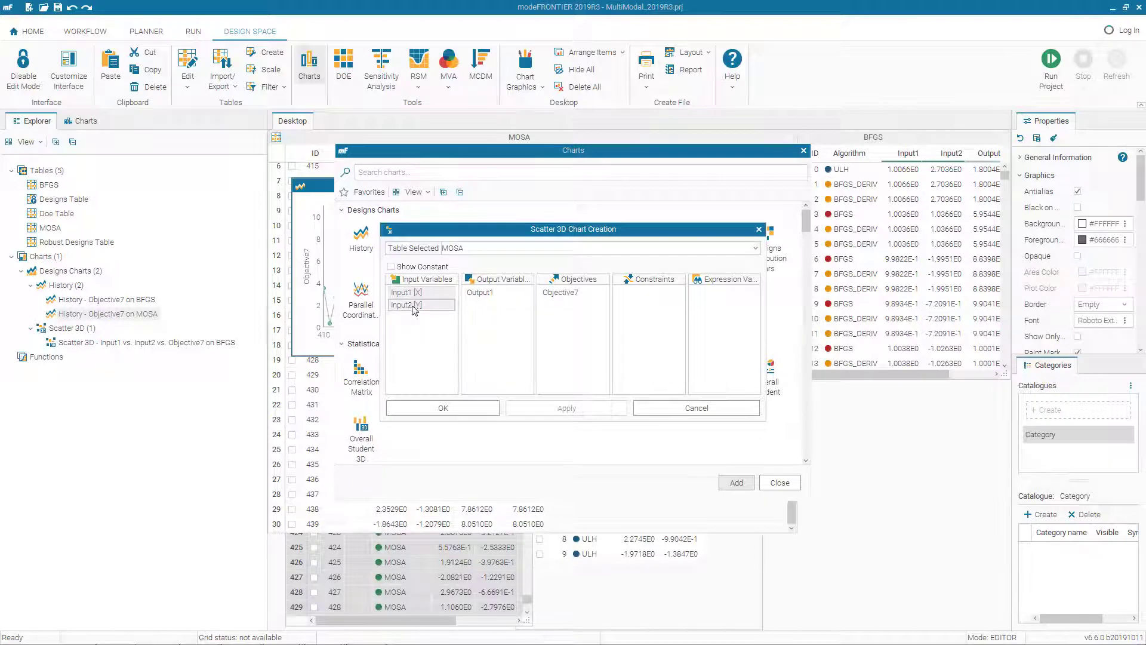
click(578, 294)
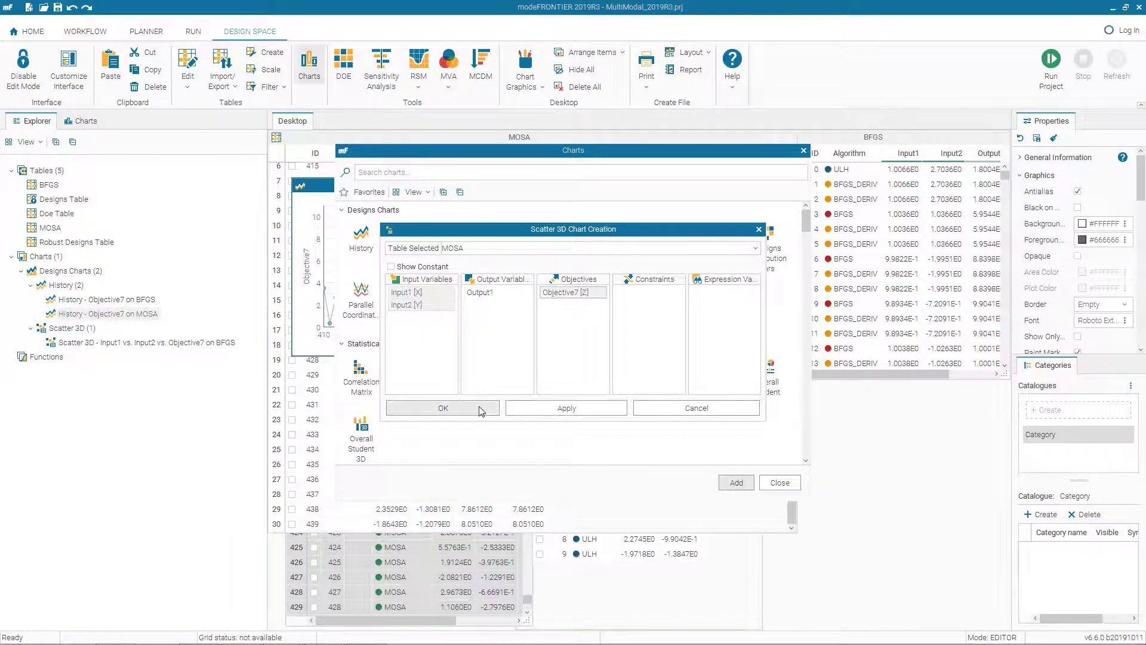
click(477, 409)
click(779, 482)
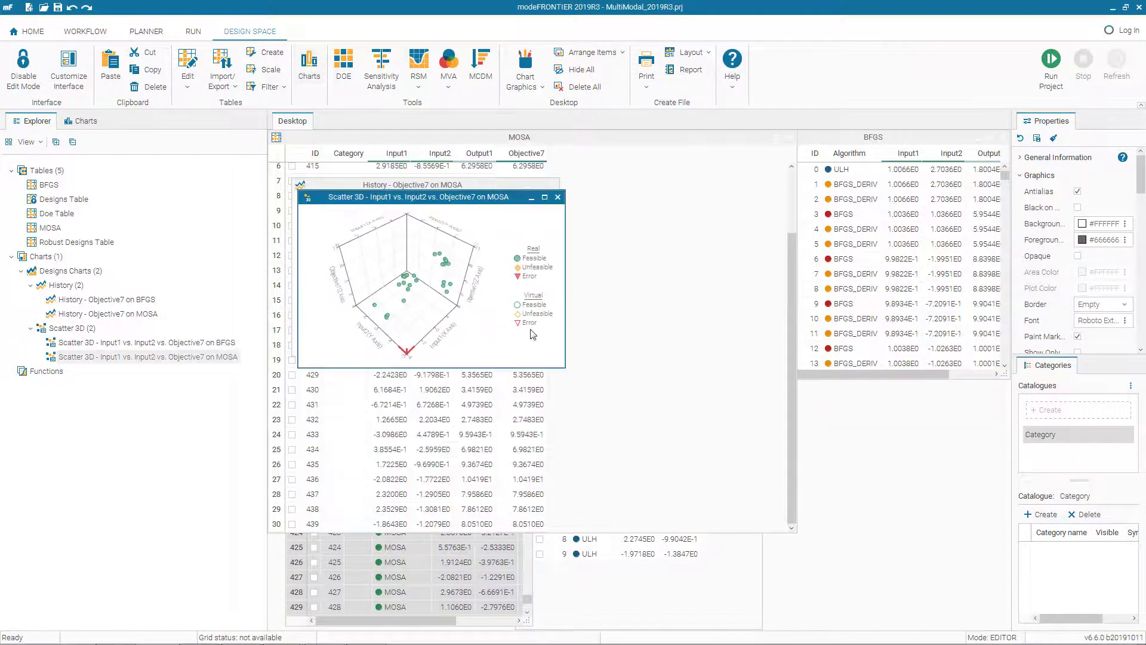
- Maximize the MOSA Scatter 3D chart and mark its Pareto designs, limited to real designs
drag(491, 207, 835, 165)
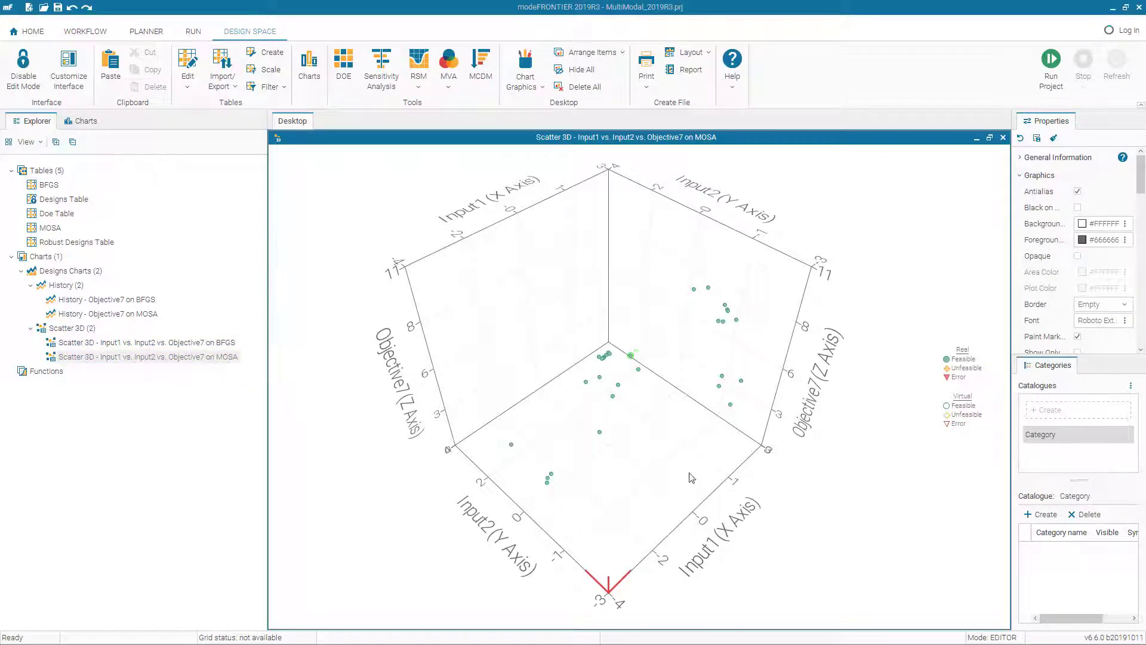
right_click(664, 421)
click(664, 421)
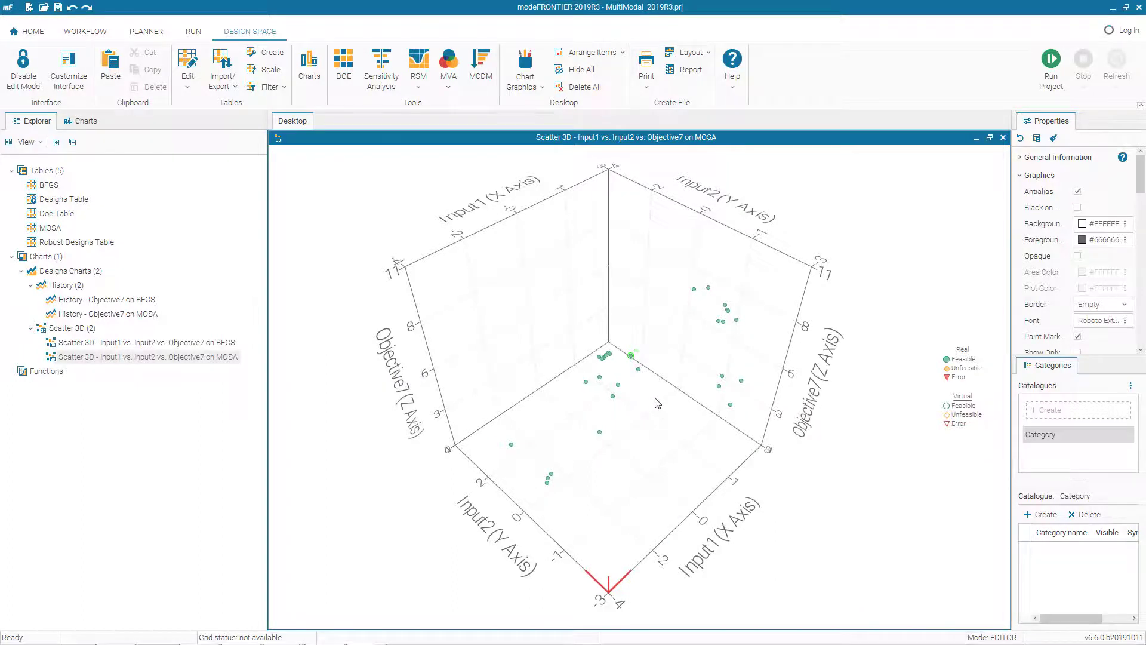
right_click(655, 401)
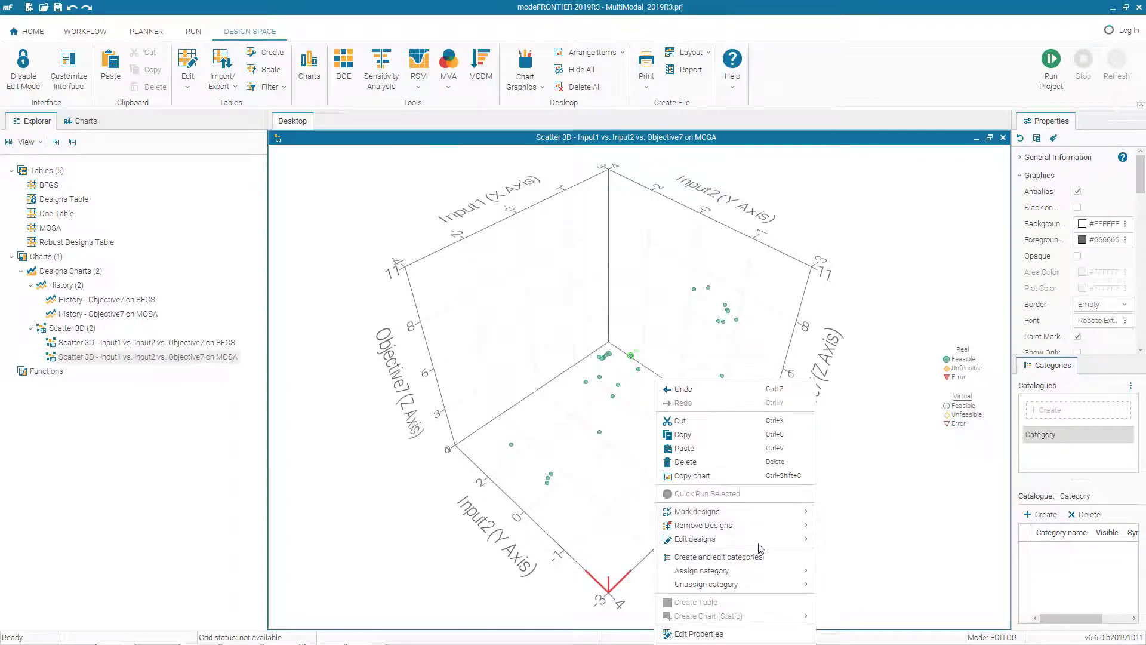
mouse_move(740, 513)
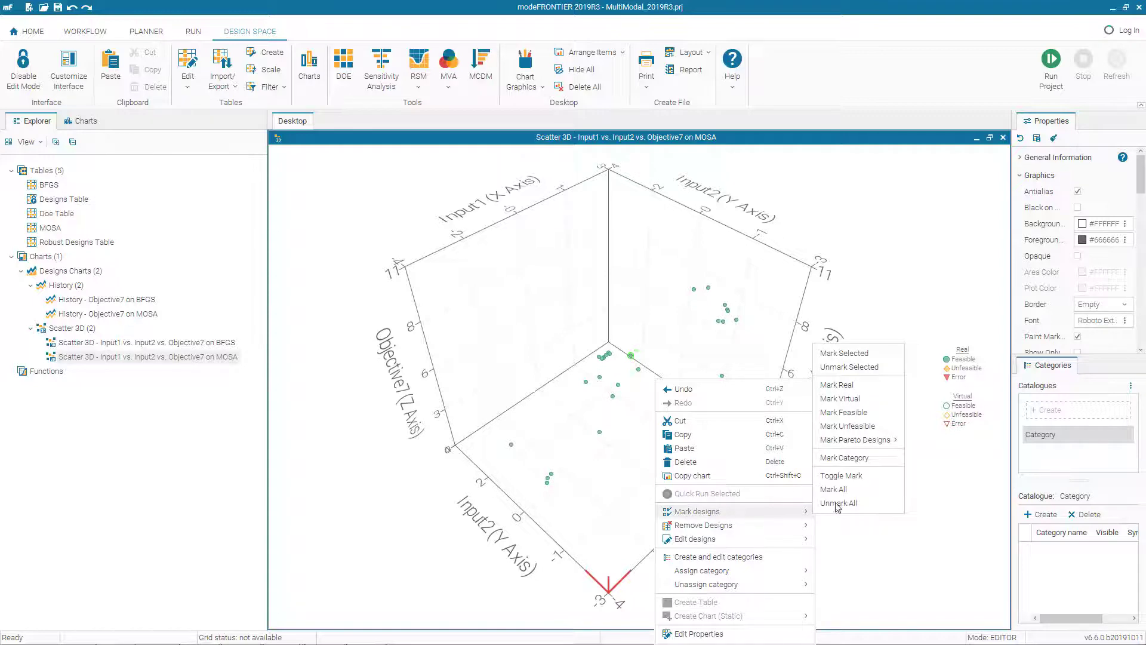
mouse_move(877, 443)
click(918, 440)
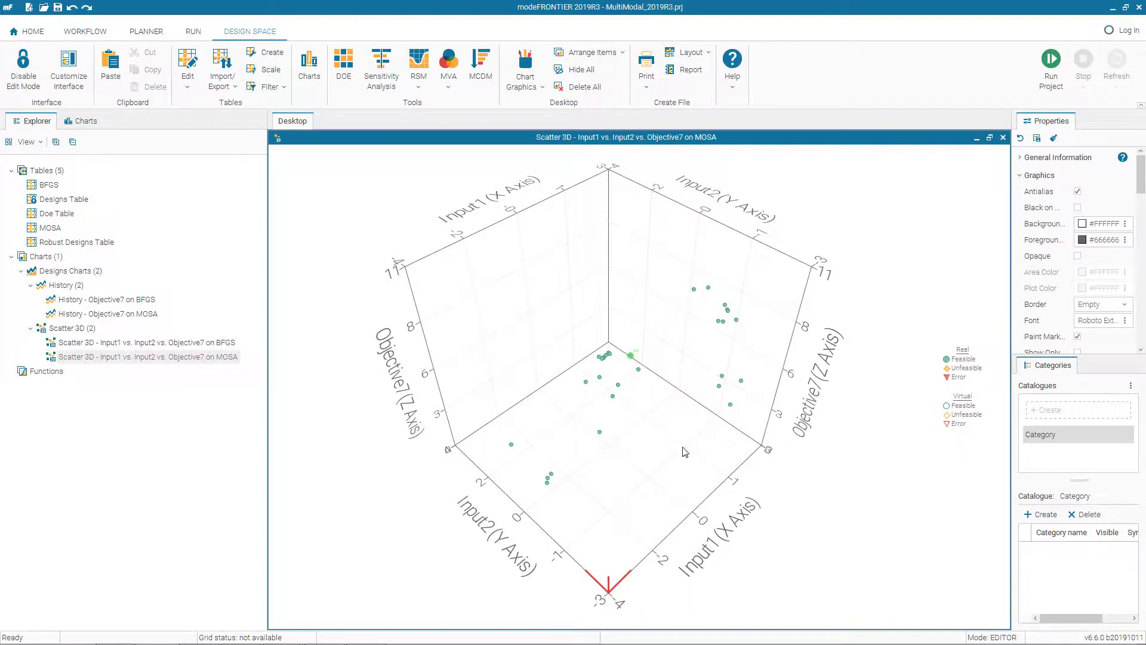
- Examine the point distributions in the MOSA and BFGS Scatter 3D charts from a rotated viewpoint, with the BFGS chart maximized
drag(686, 447, 535, 333)
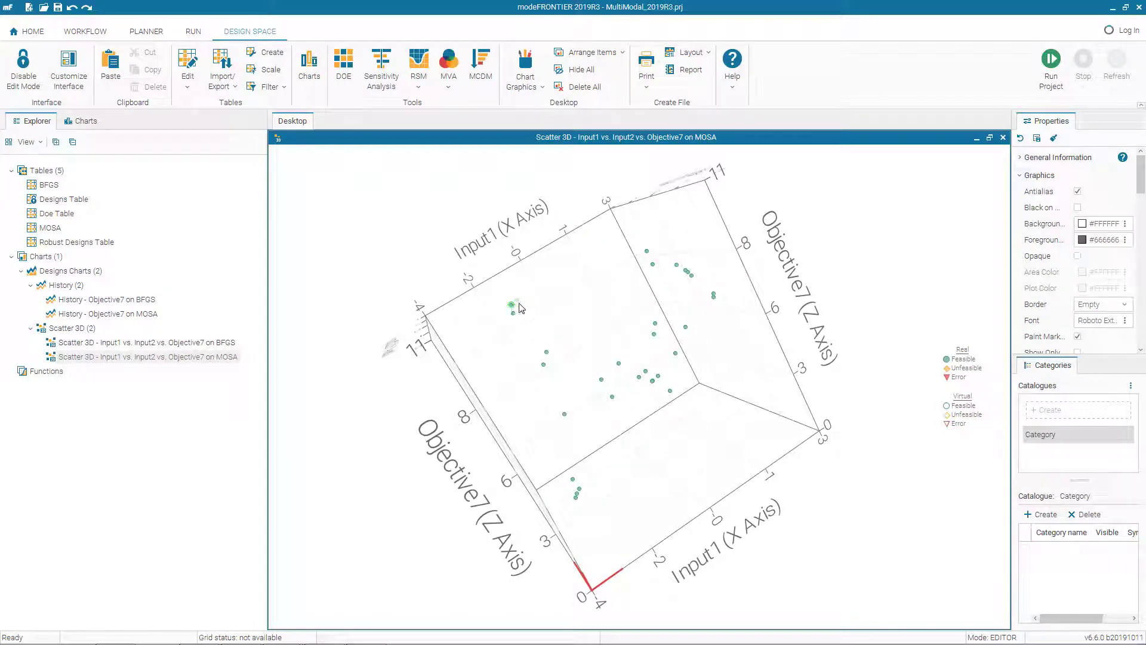
scroll(518, 308, up, 3)
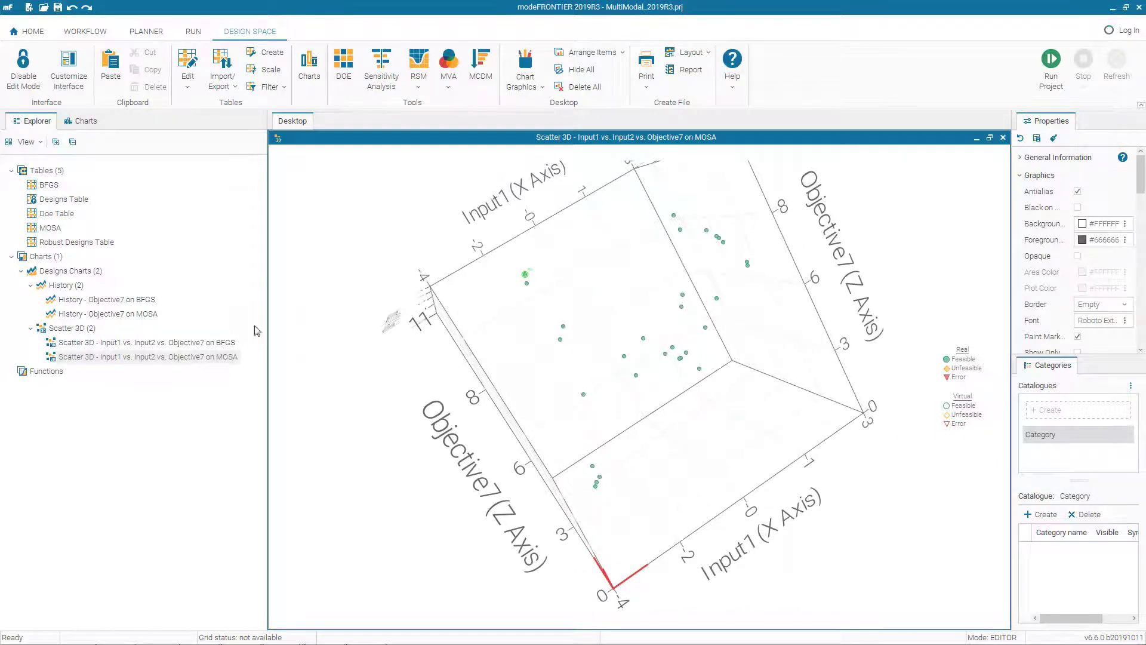
double_click(195, 344)
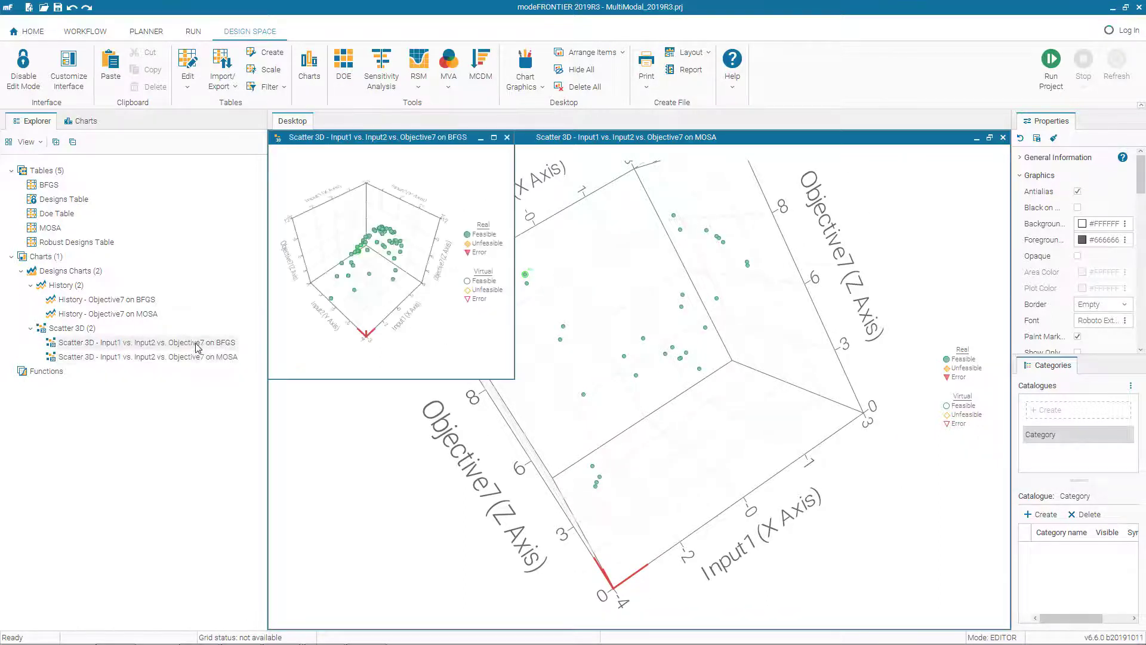
click(494, 138)
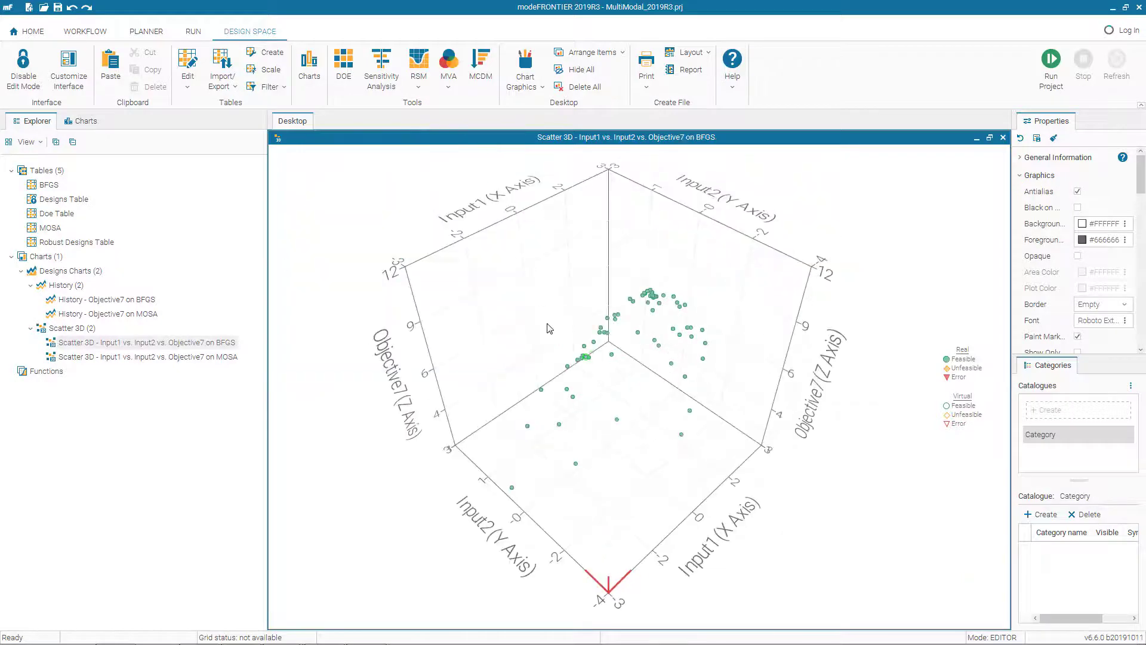
drag(637, 407, 528, 332)
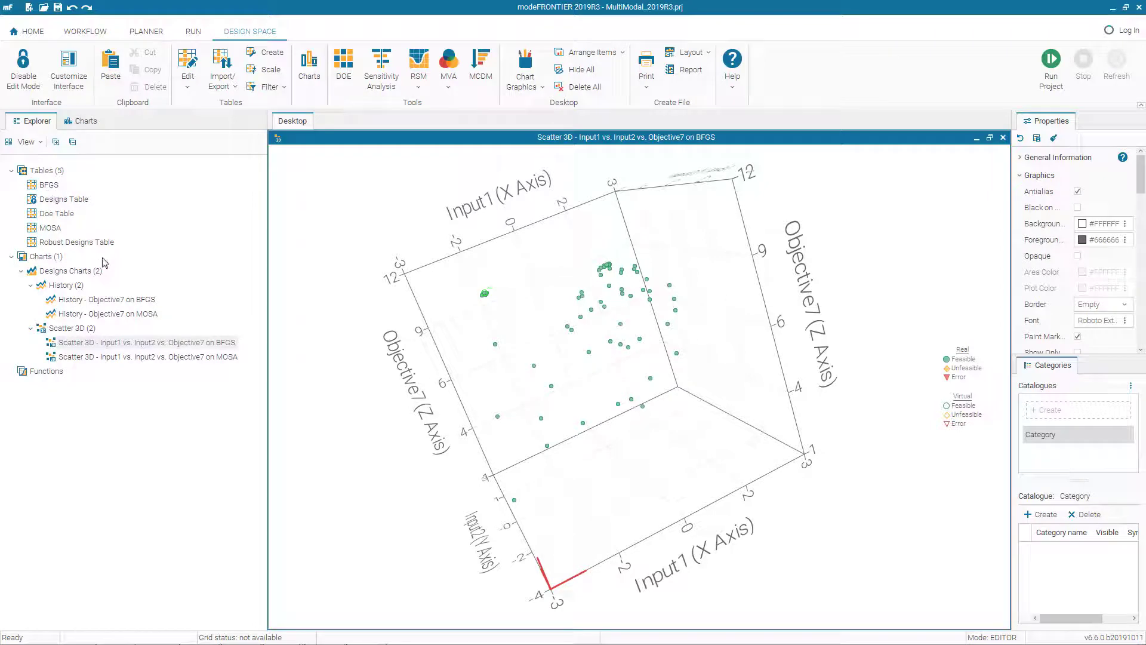
- Open the MOSA table and select its Pareto designs, limited to real designs
click(52, 229)
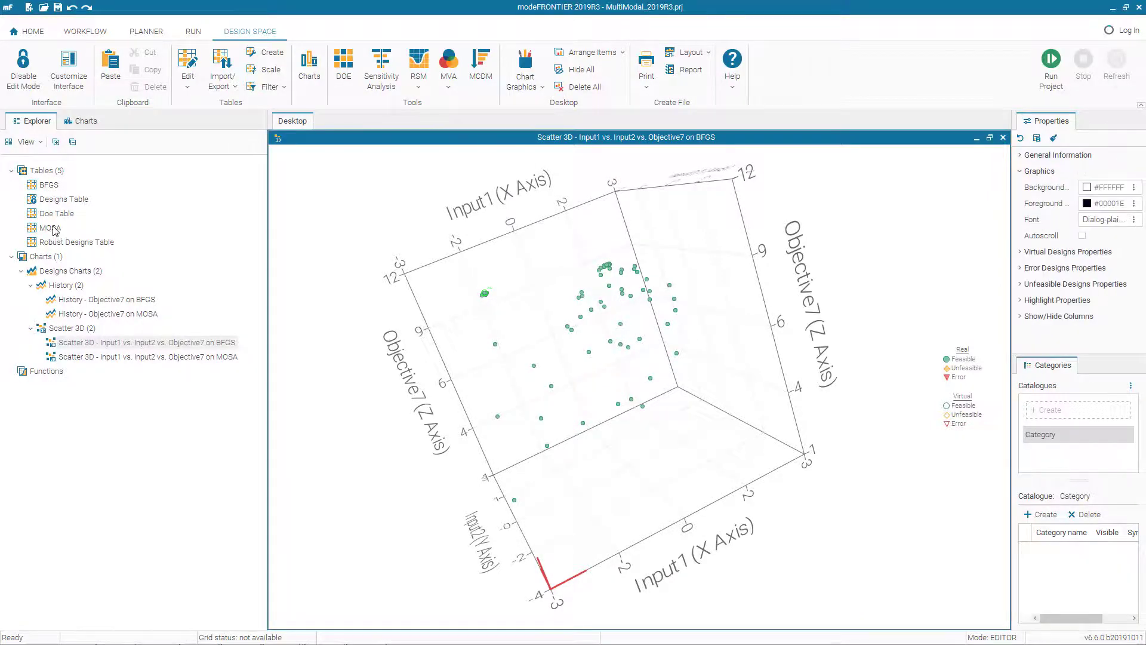
double_click(54, 230)
right_click(485, 296)
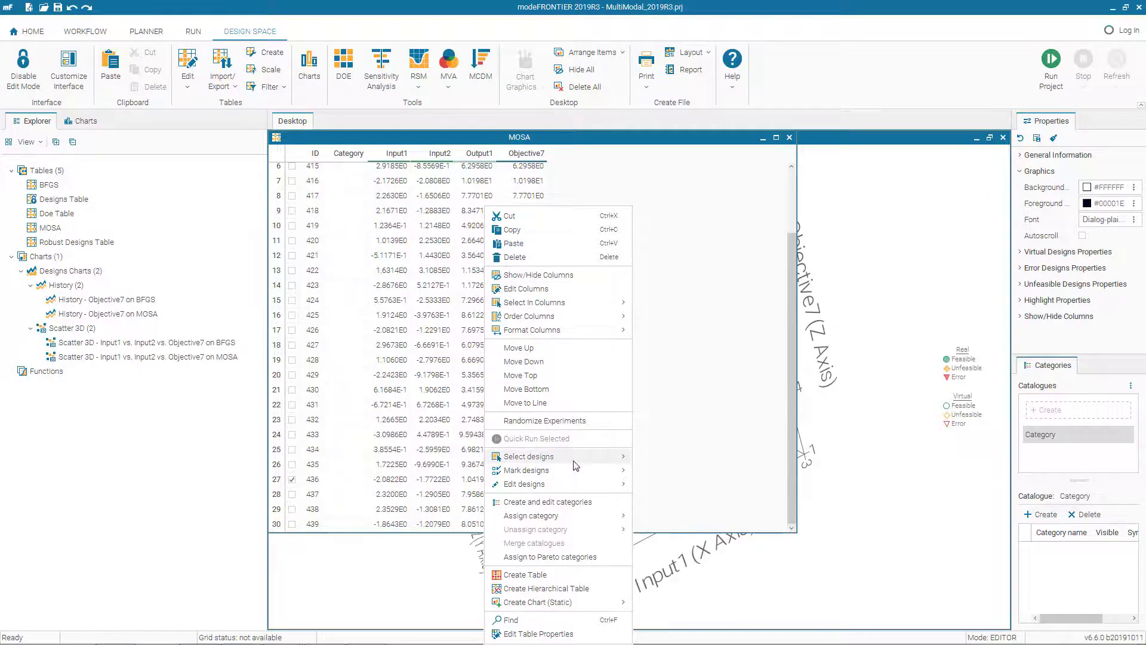
mouse_move(575, 465)
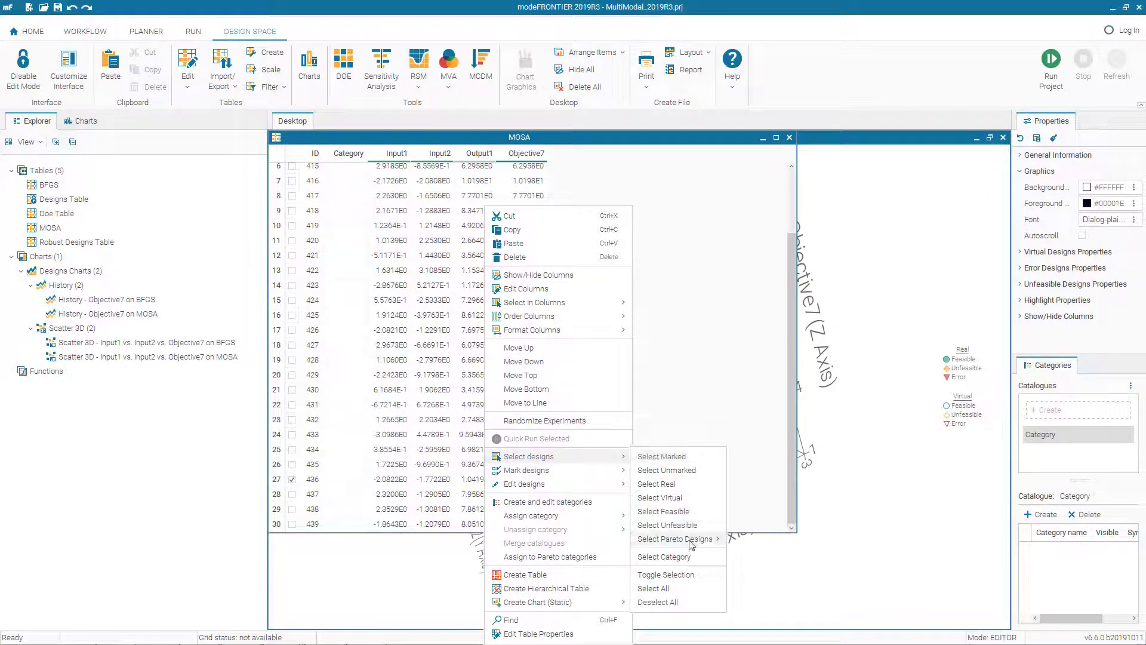
mouse_move(691, 544)
click(747, 541)
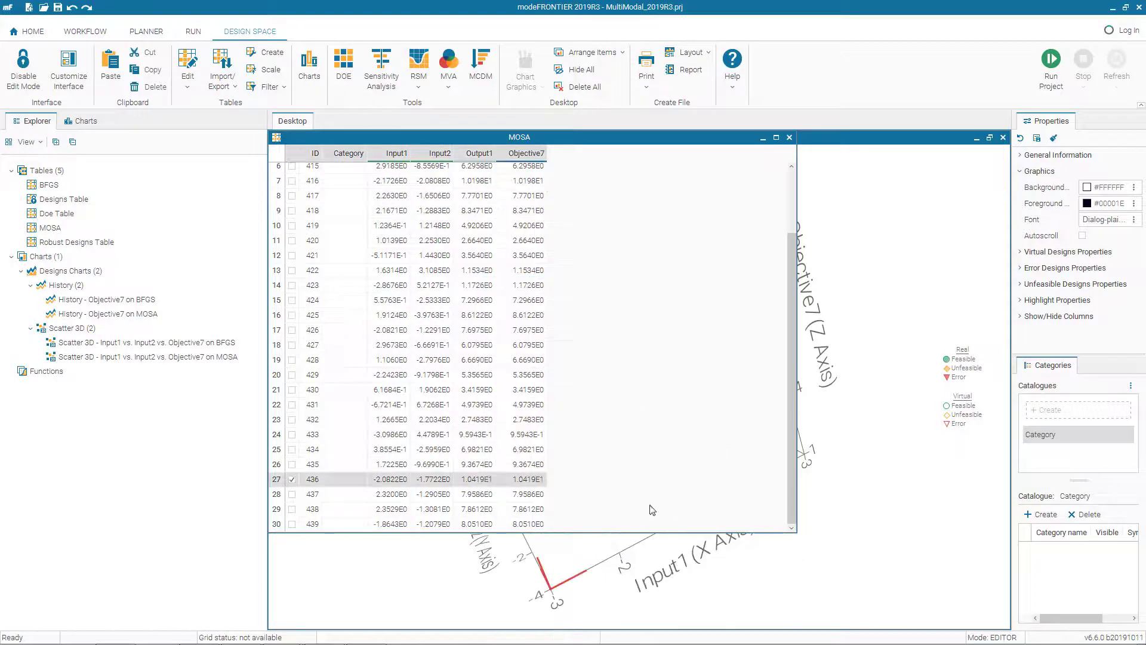
- Open the BFGS table and select its Pareto designs, limited to real designs
double_click(51, 186)
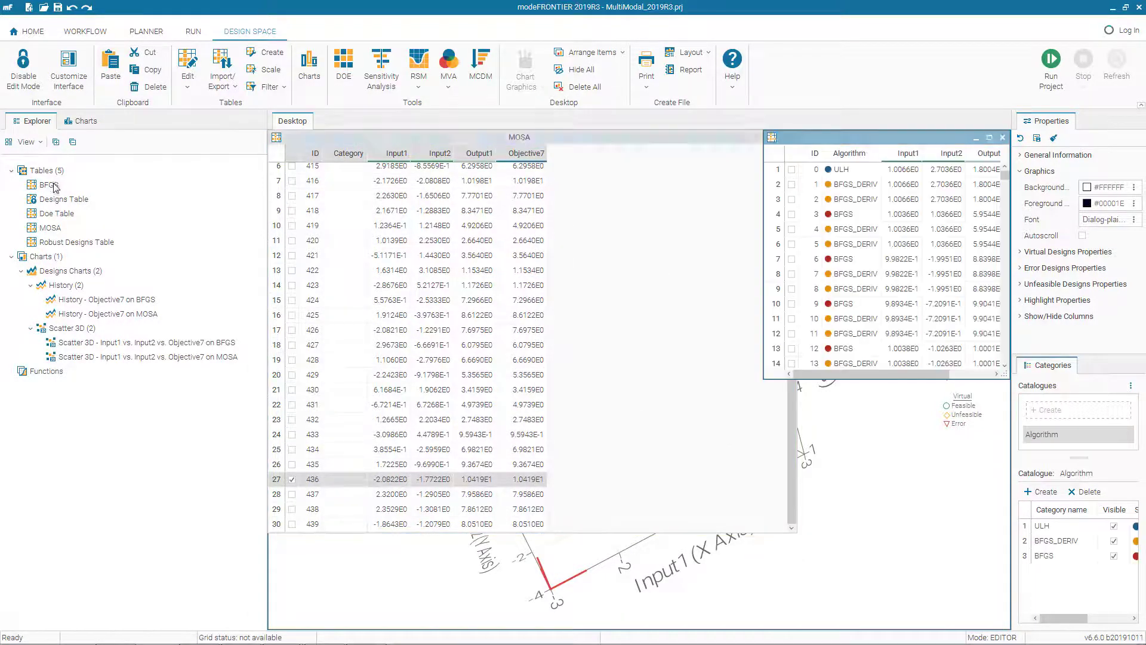
right_click(896, 266)
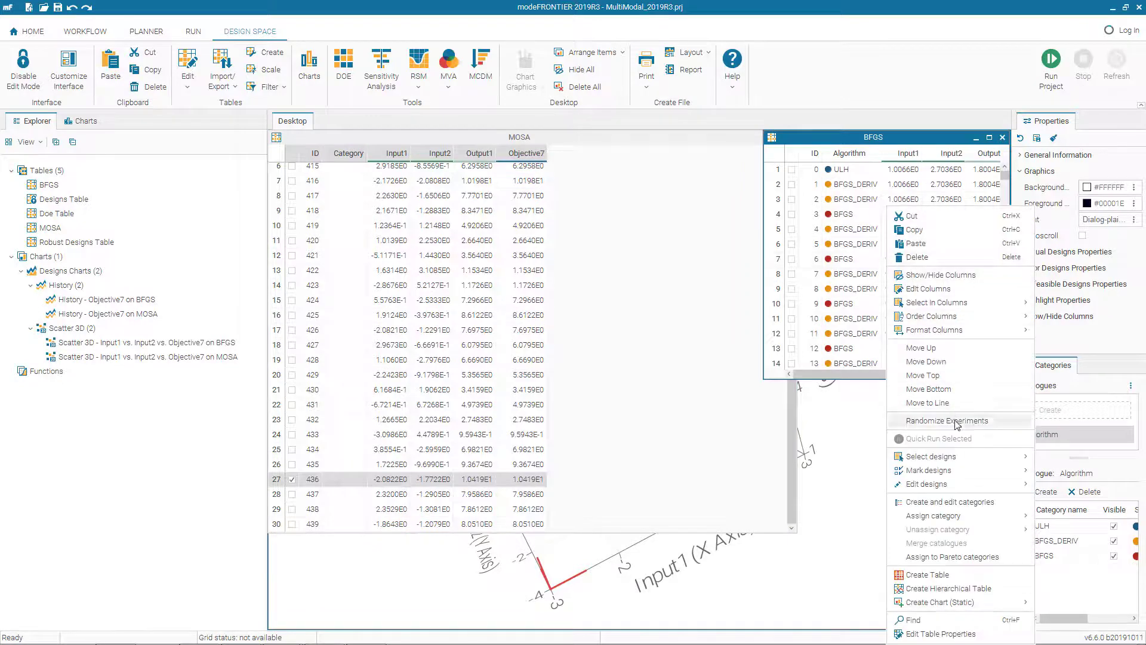
mouse_move(953, 461)
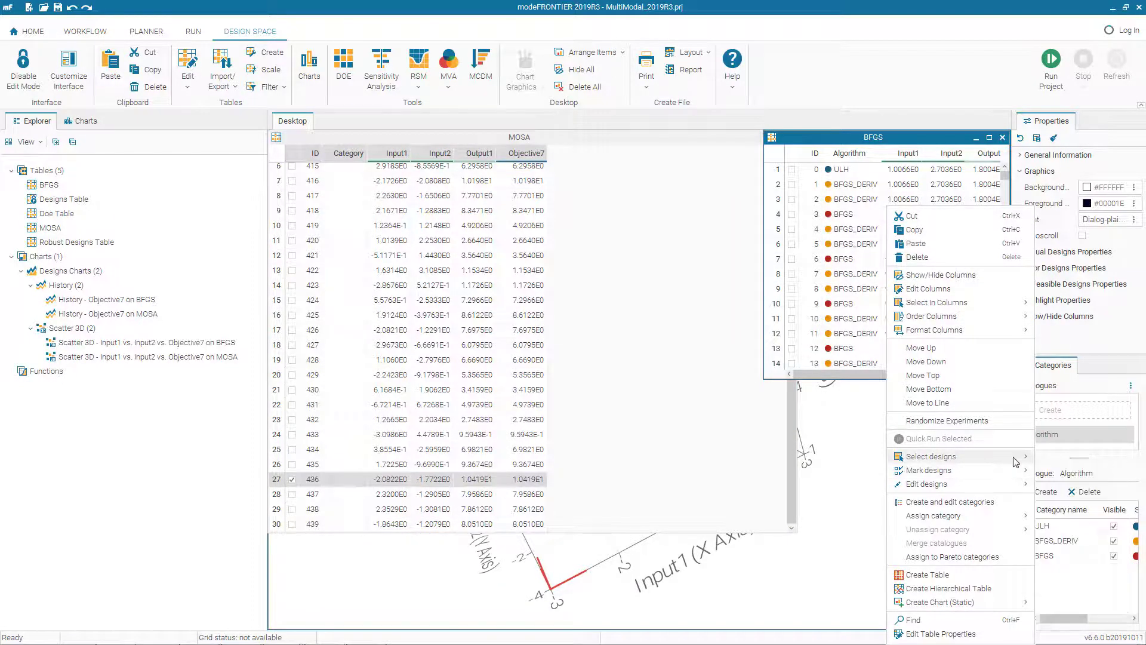
mouse_move(1093, 539)
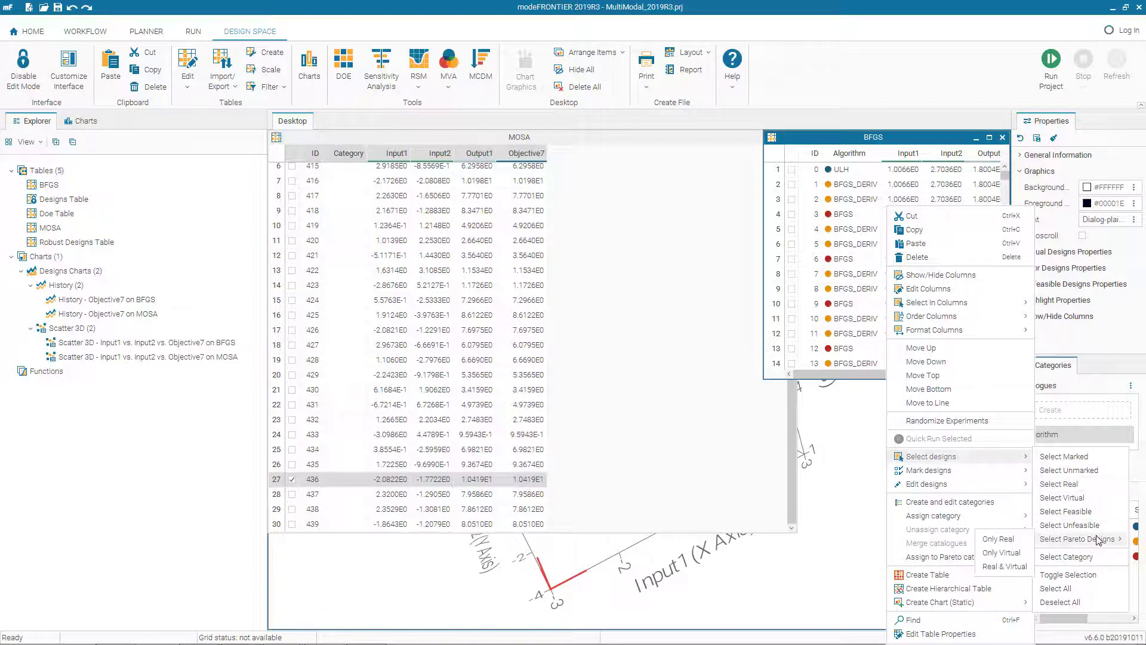
click(1003, 539)
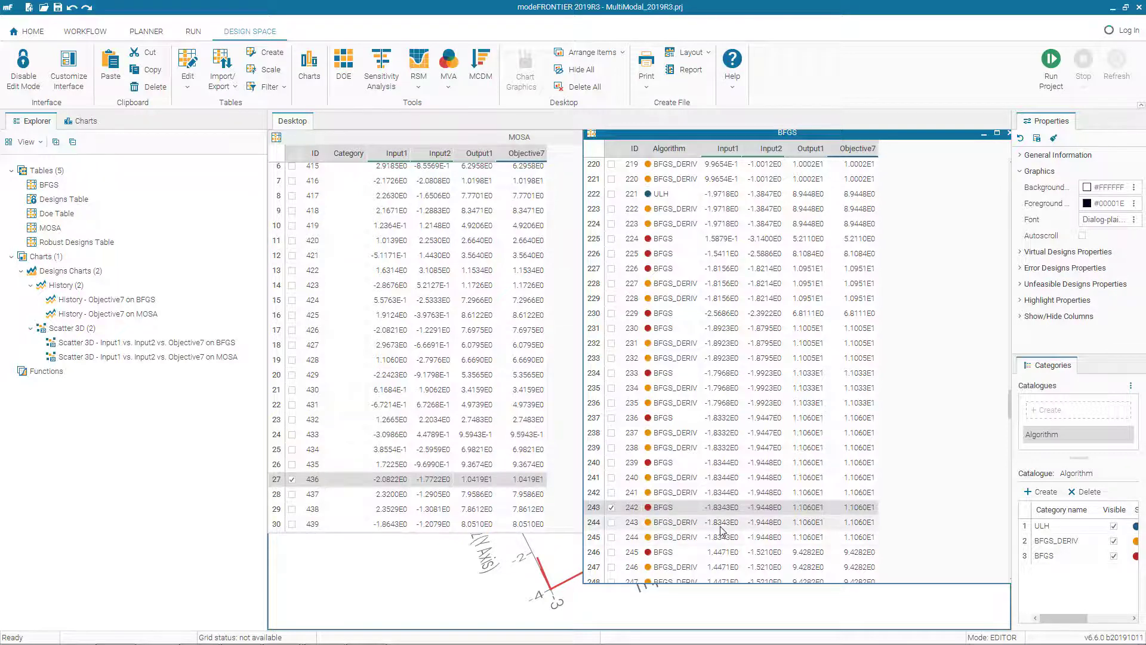
- Bring up the BFGS Scatter 3D chart, History chart and table, and tile all desktop windows vertically
double_click(96, 344)
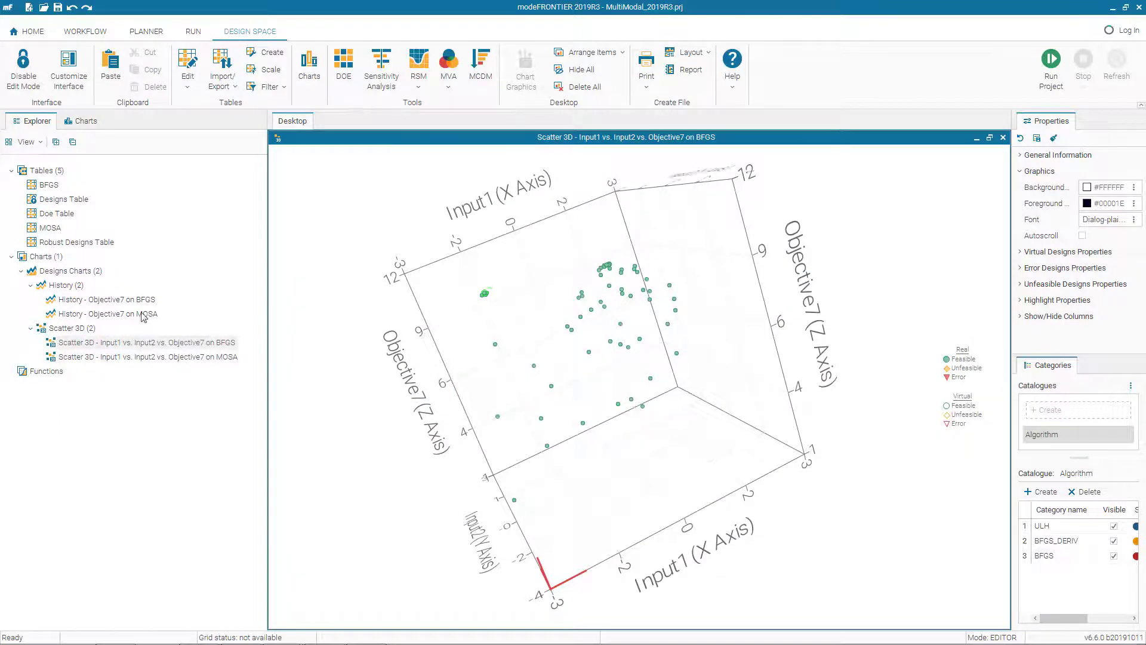
double_click(130, 298)
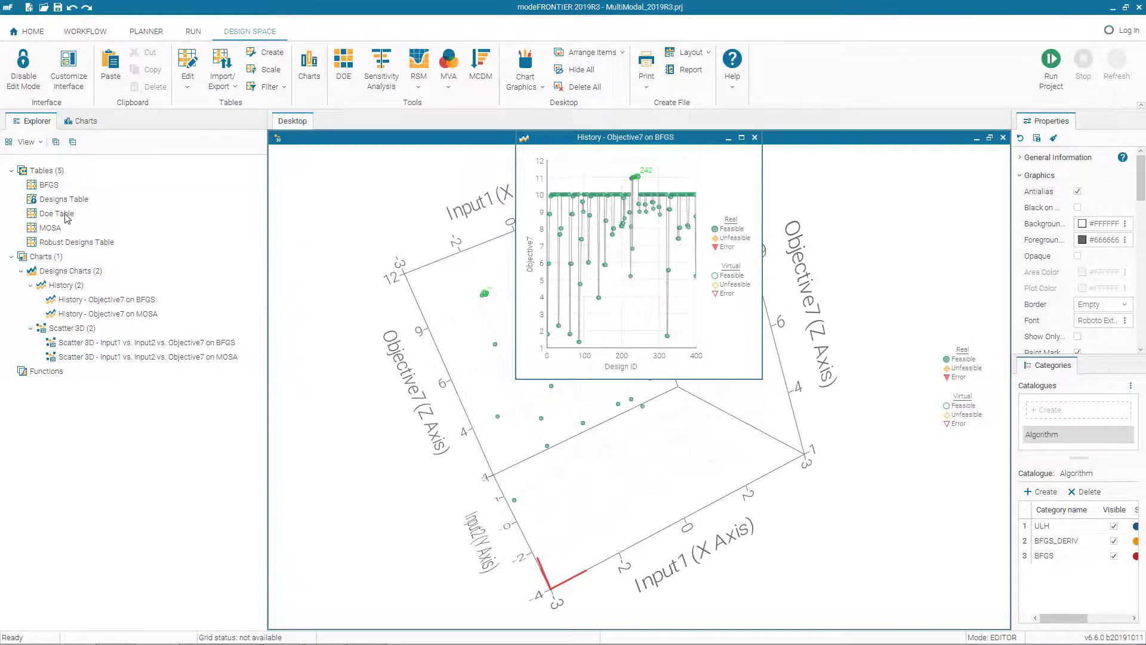
double_click(49, 184)
right_click(807, 351)
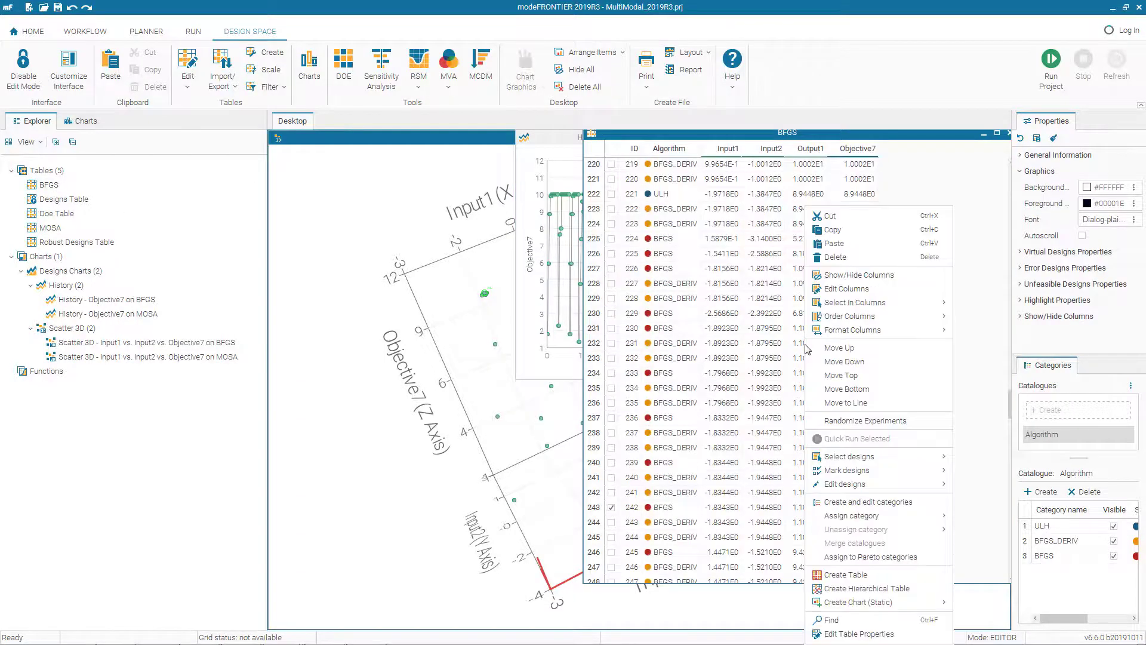
click(823, 235)
click(591, 52)
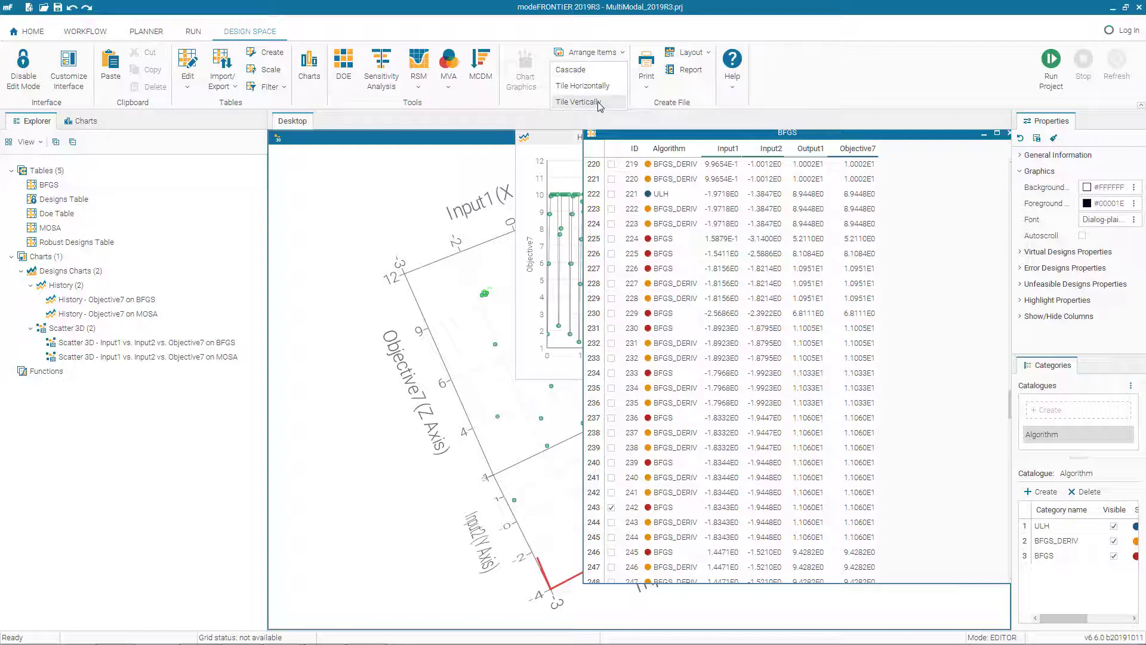
click(601, 103)
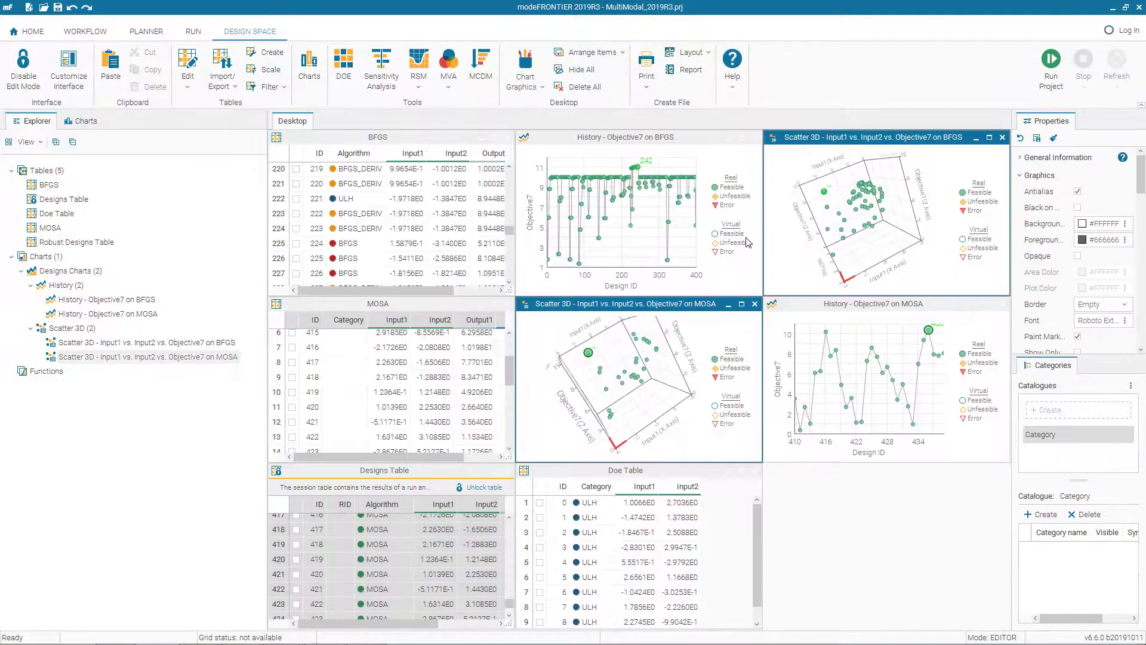